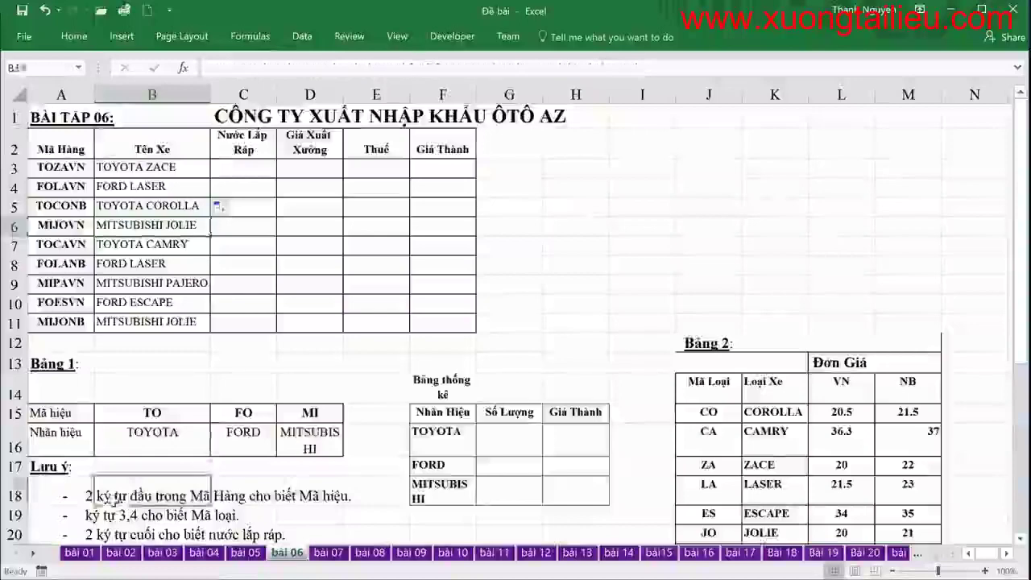
Check the assembly-country note, then enter =IF(RIGHT(A3,2)="VN","Viet Nam","Nhat Ban") in C3
scroll(16, 498, down, 1)
click(66, 460)
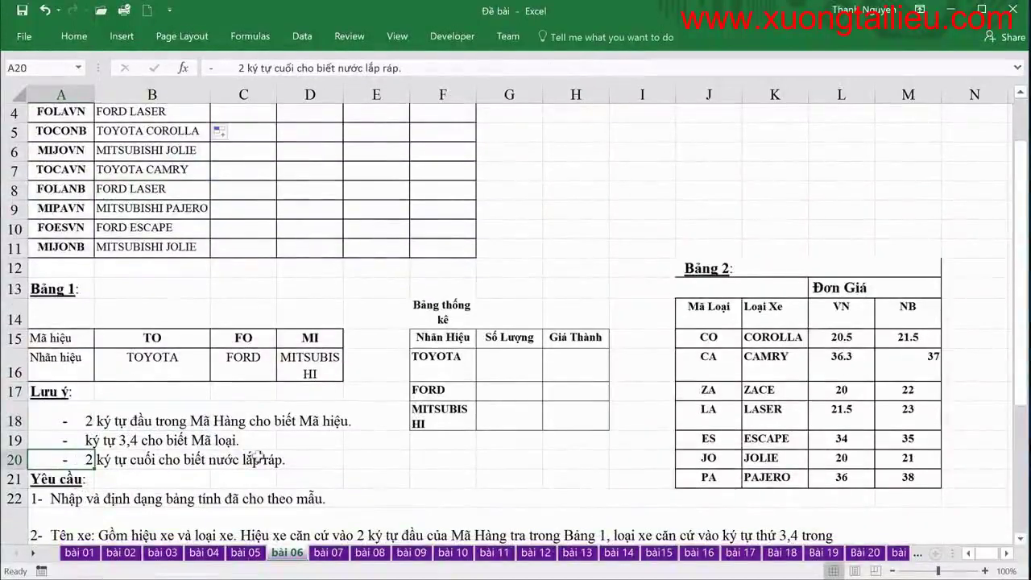
scroll(269, 456, up, 1)
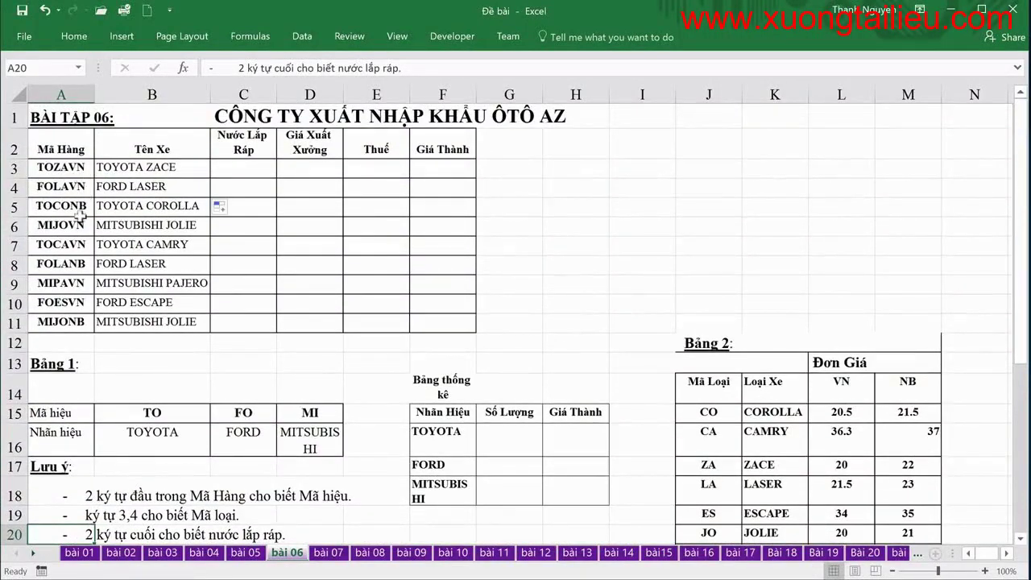
click(243, 170)
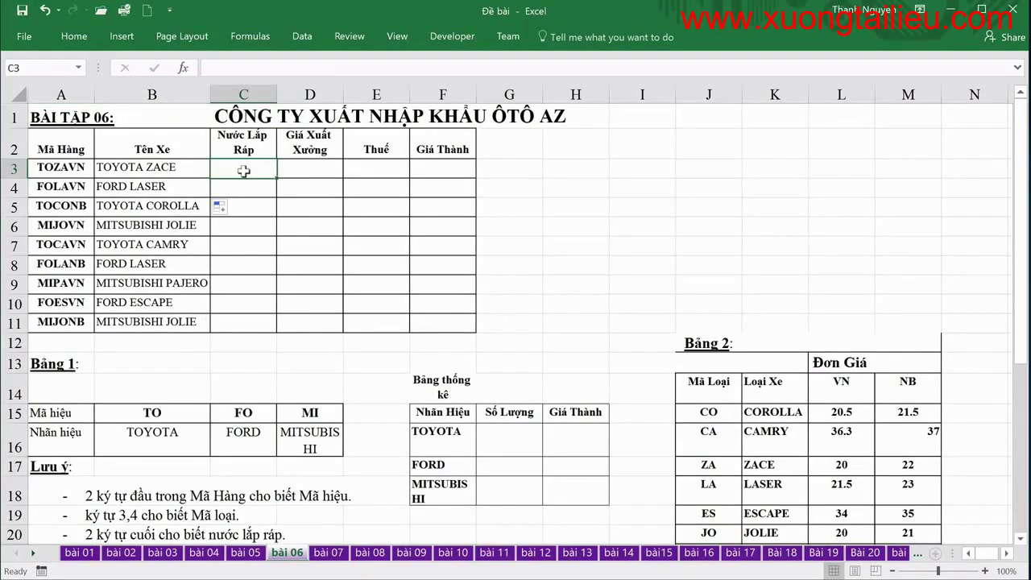
text(=if()
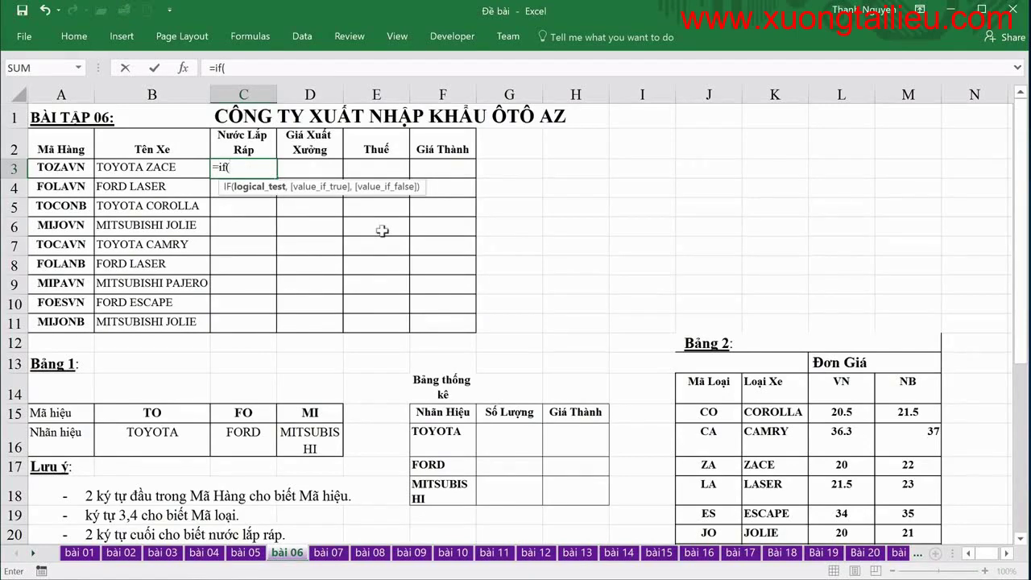
text(right()
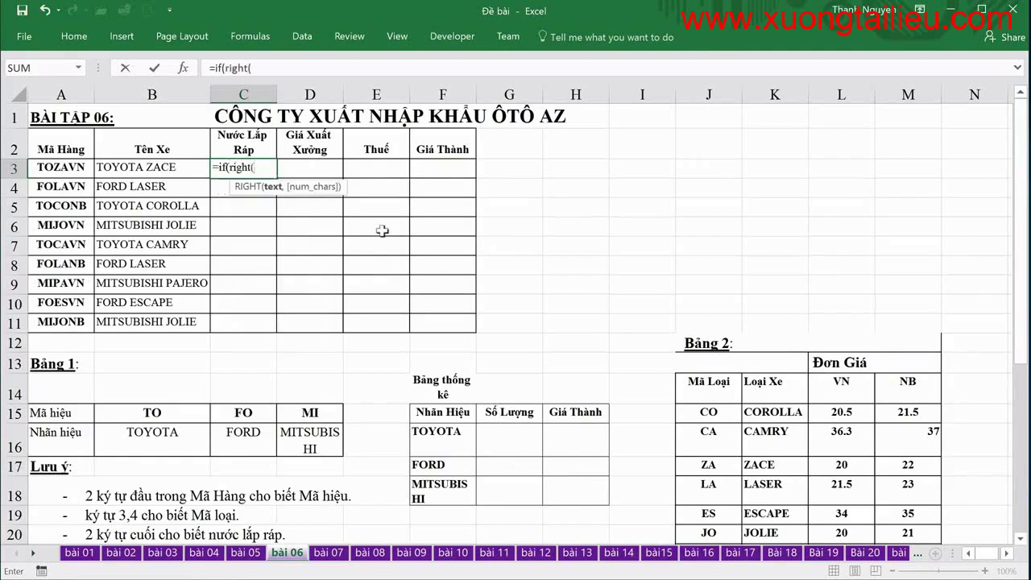
click(69, 166)
text(,2)=")
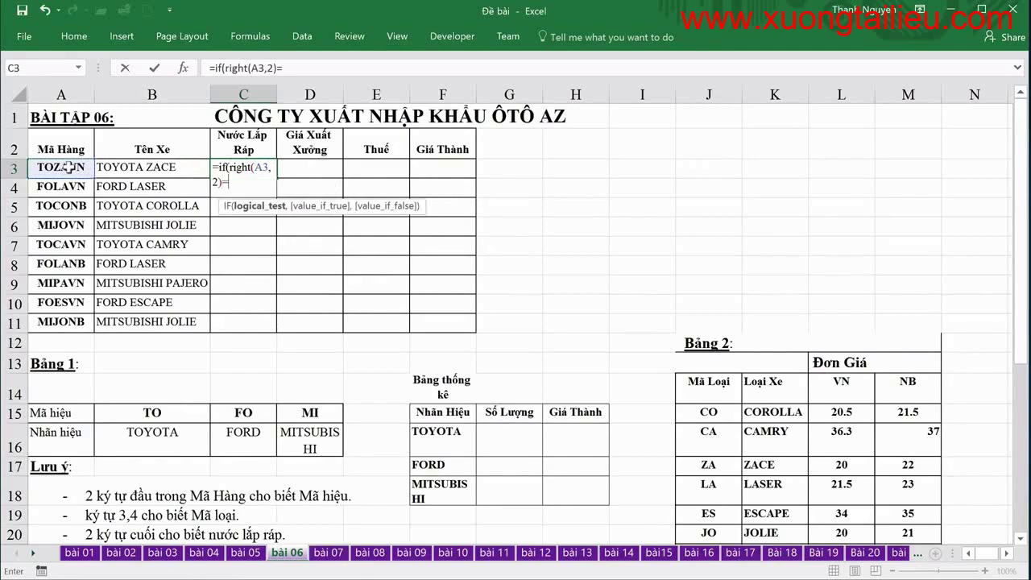
text(VN")
text(,")
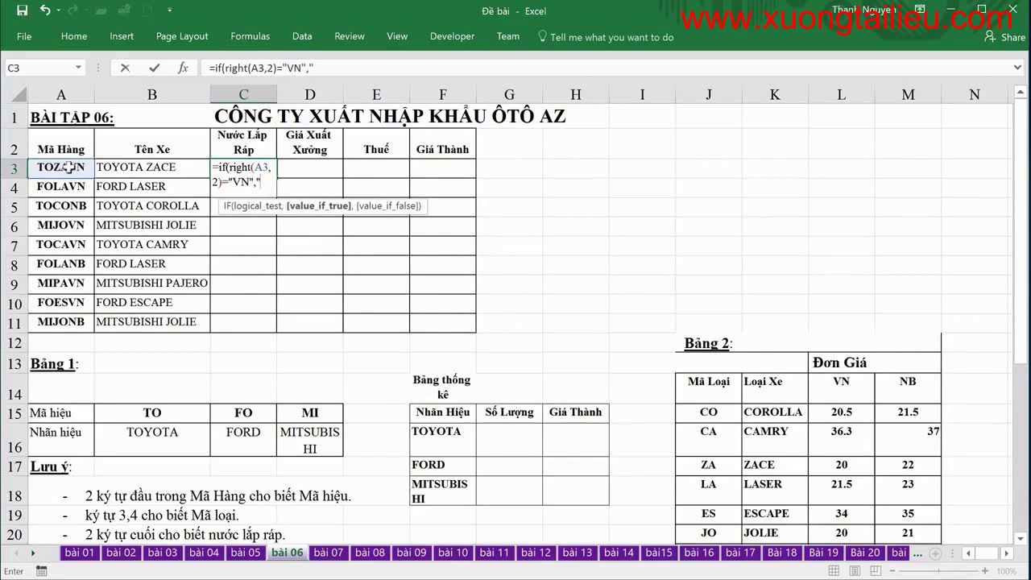
text(Viet)
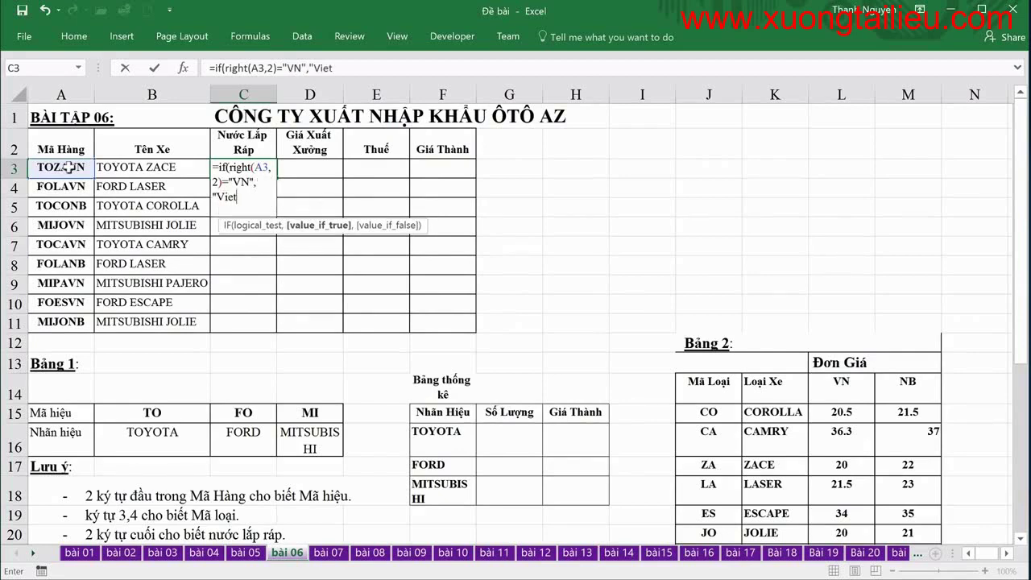
text( Nam")
text(,)
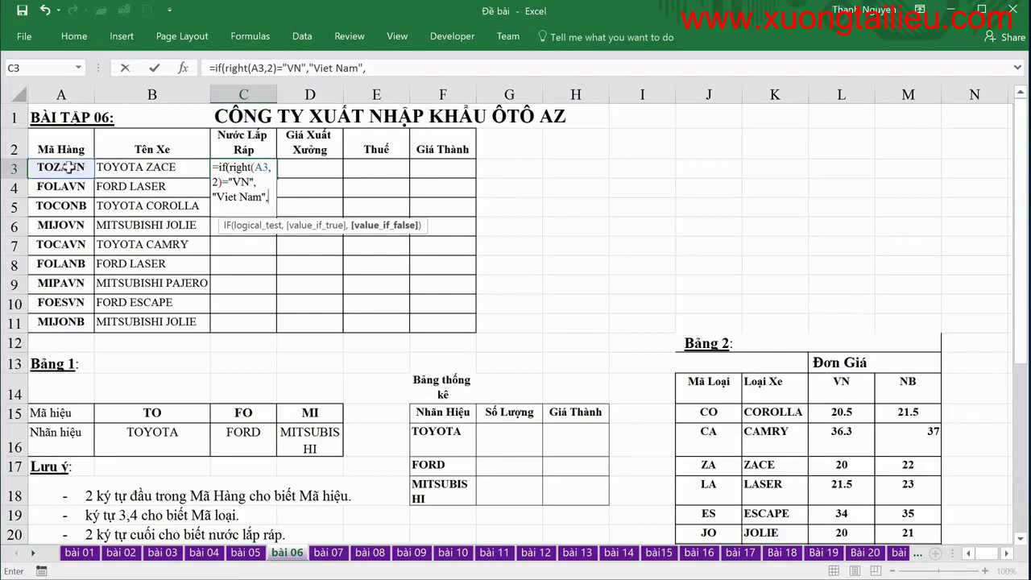
text("Nhat )
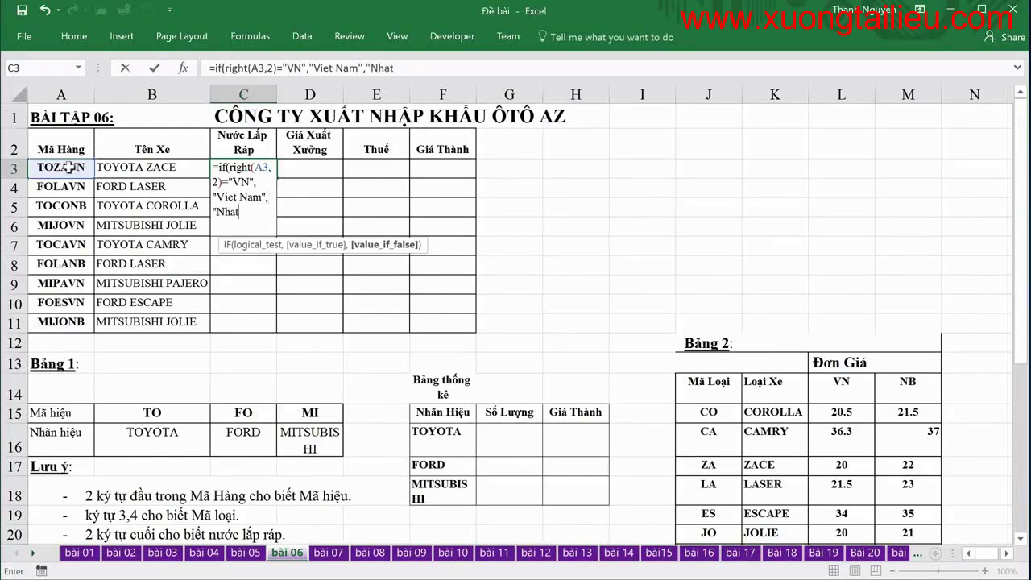
text(Ban")
key(Return)
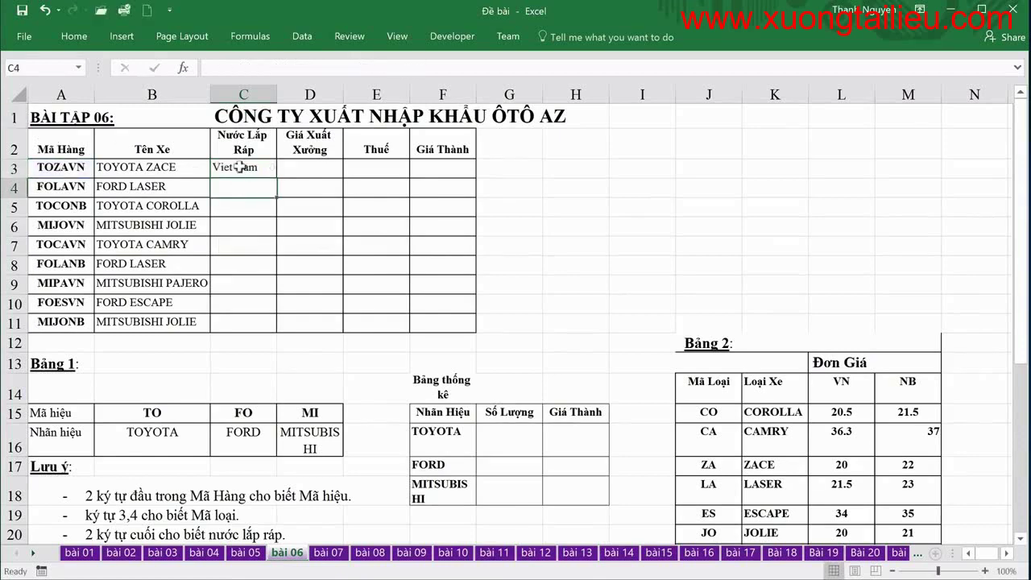
Copy the Nước Lắp Ráp formula down from C3 to C11
click(232, 169)
drag(288, 175, 274, 331)
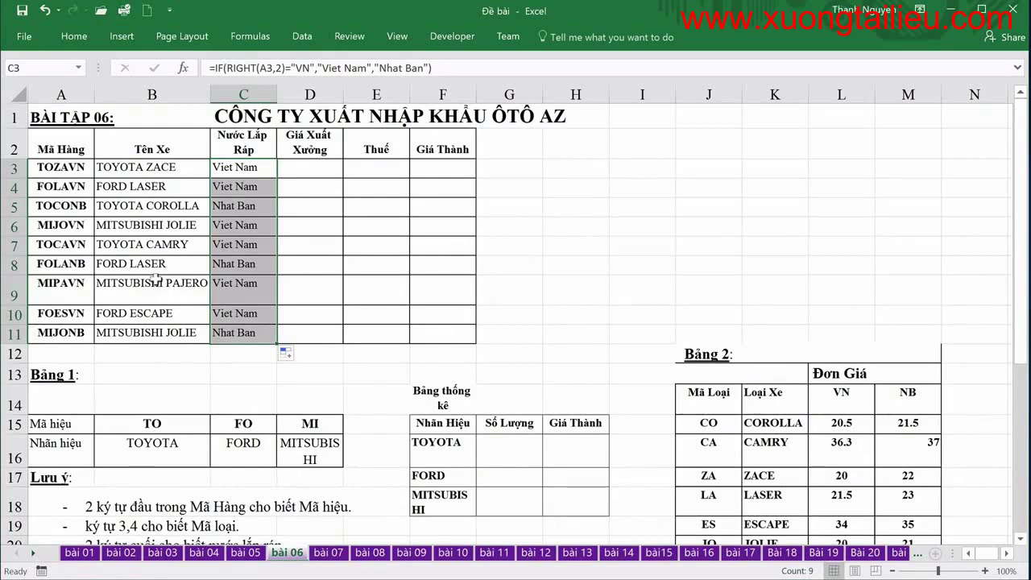
click(252, 168)
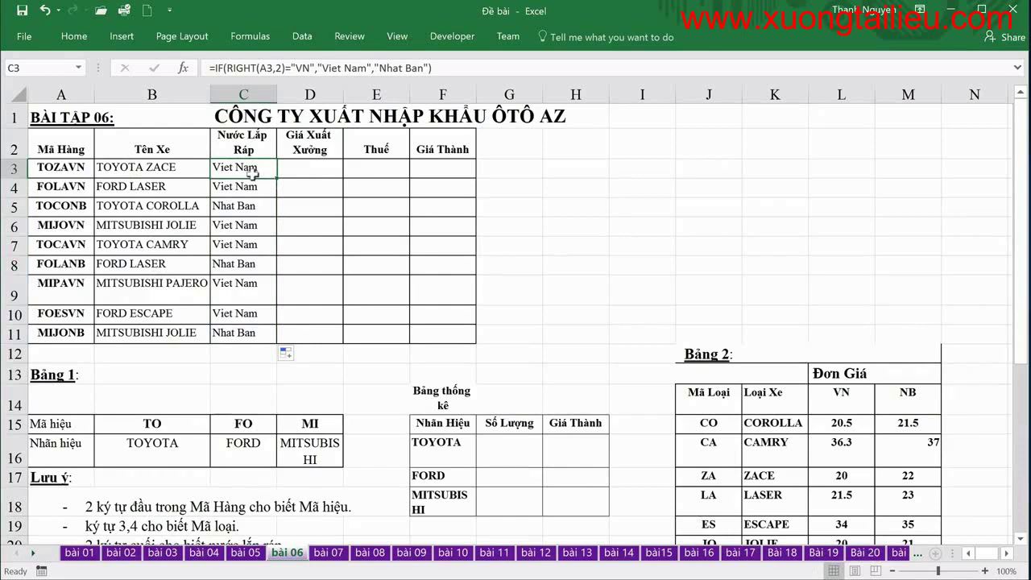
click(647, 171)
shift+click(725, 242)
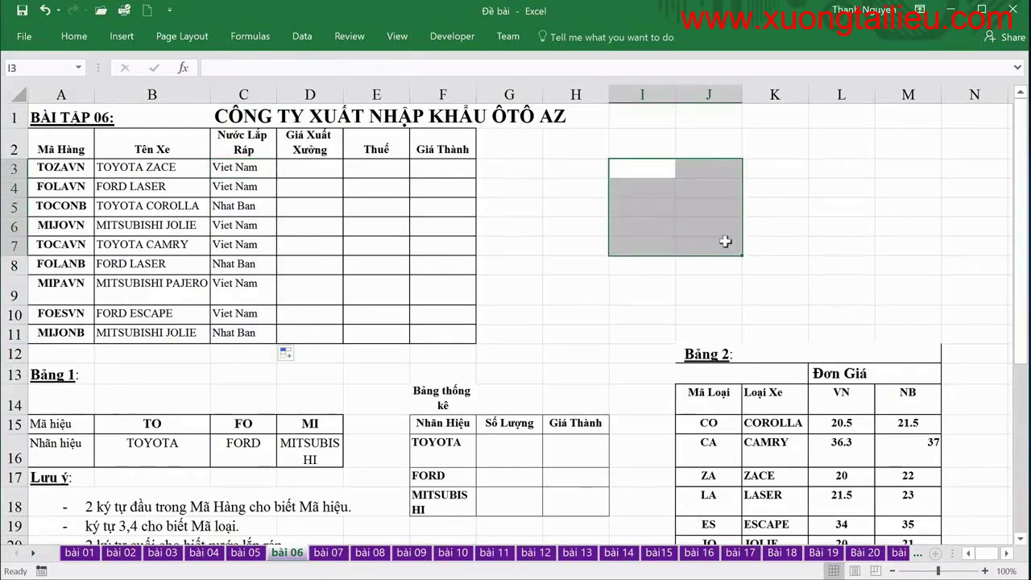
click(246, 169)
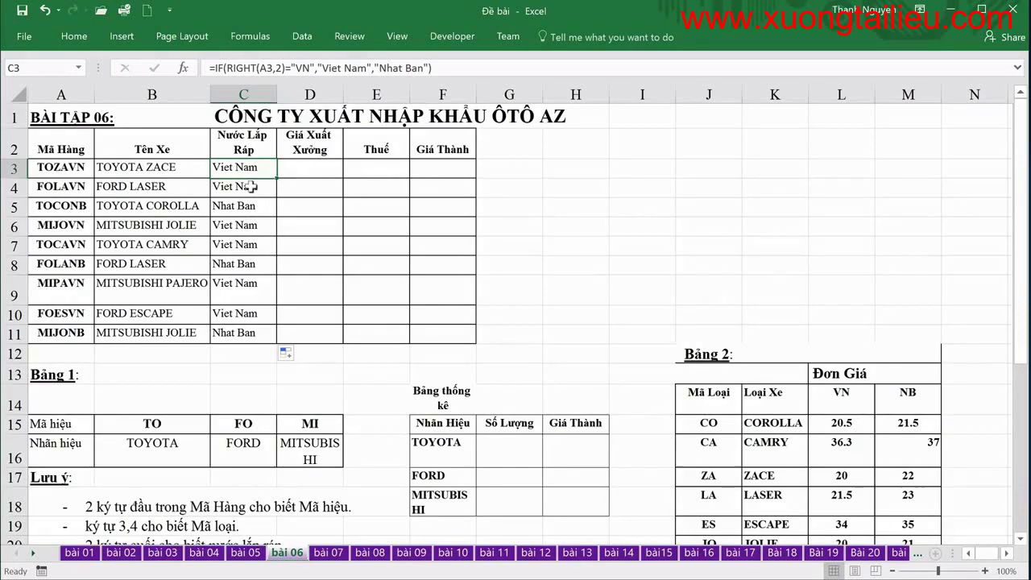
scroll(355, 242, down, 1)
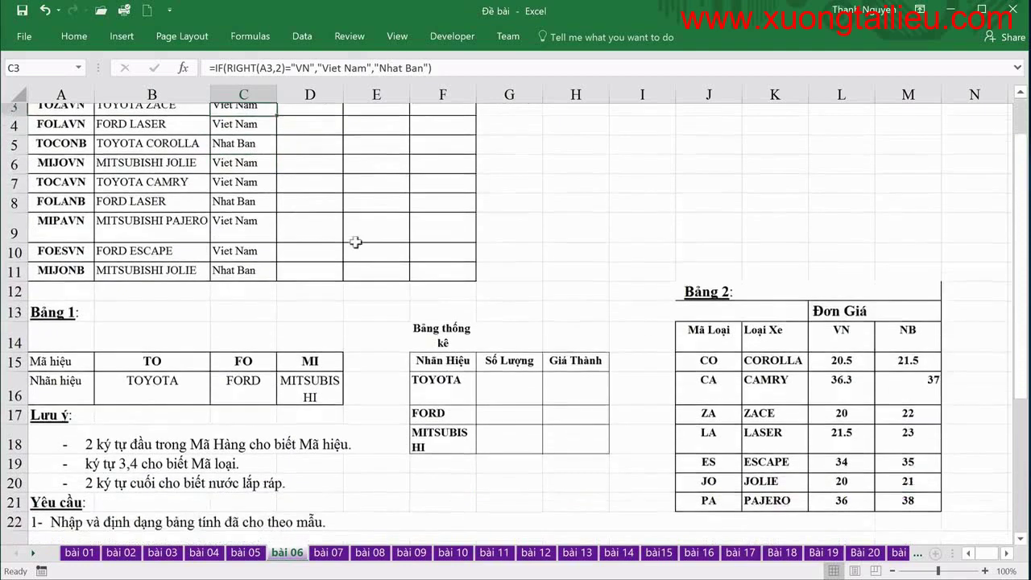
scroll(355, 243, down, 2)
scroll(354, 242, down, 1)
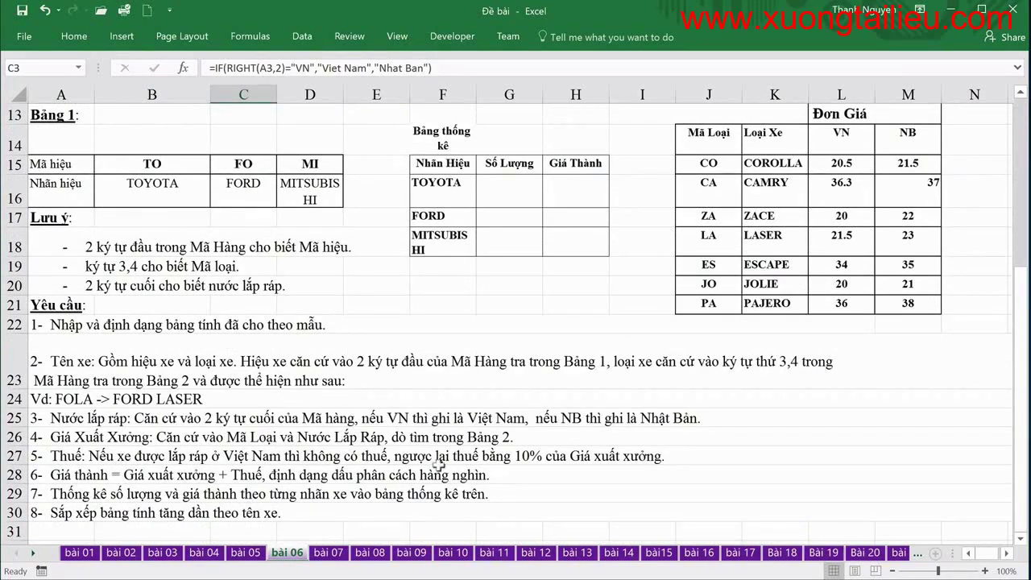
scroll(439, 465, up, 4)
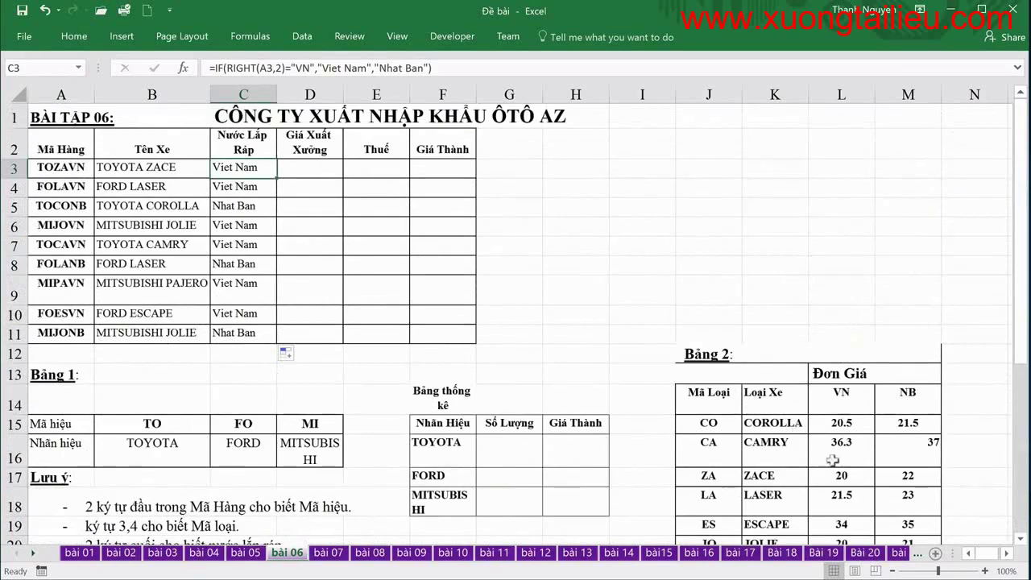
click(1020, 539)
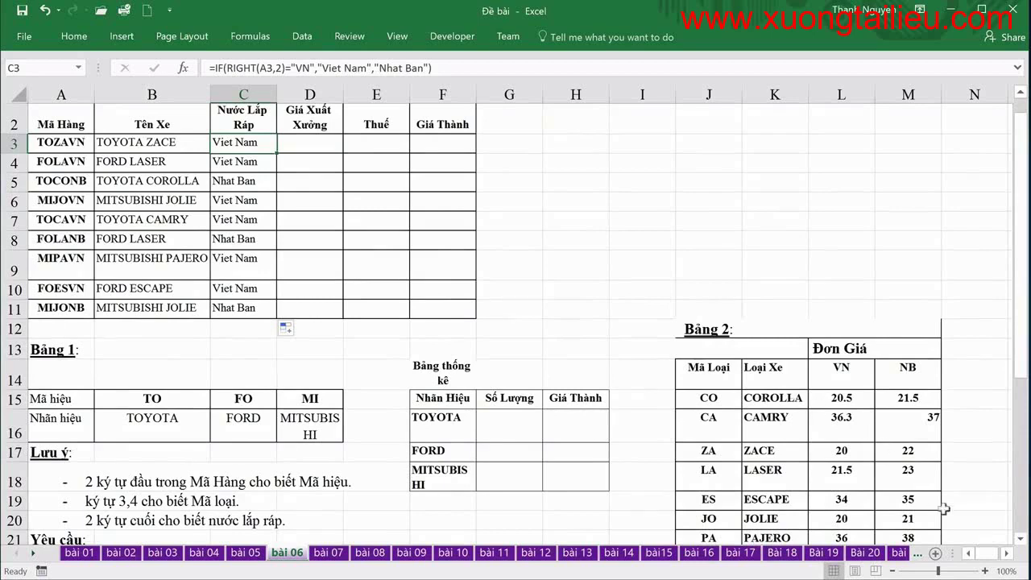
click(1020, 541)
click(1020, 541)
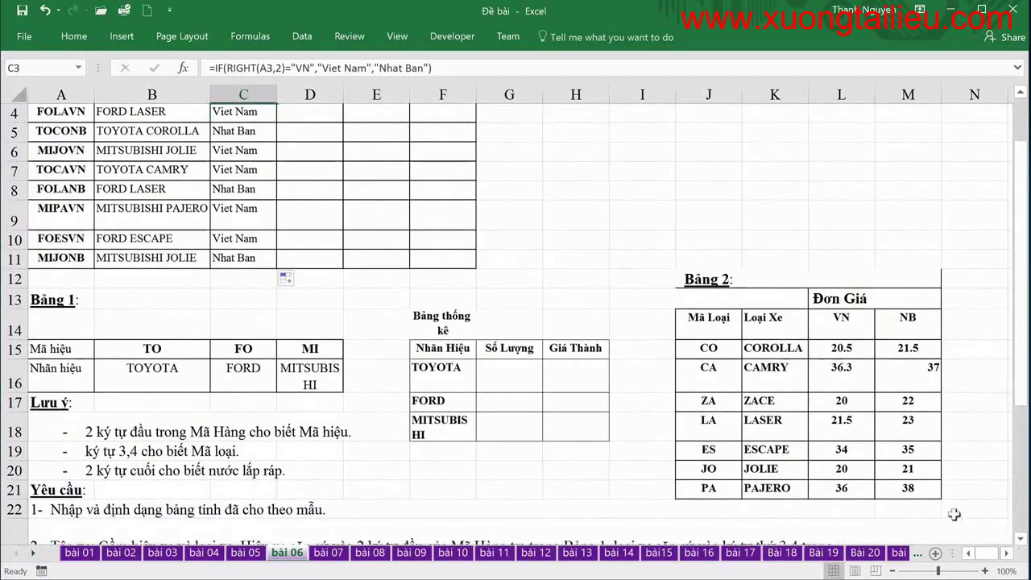
Fill Bảng 2's VN and NB price cells L15:M21 with yellow
drag(723, 351, 709, 490)
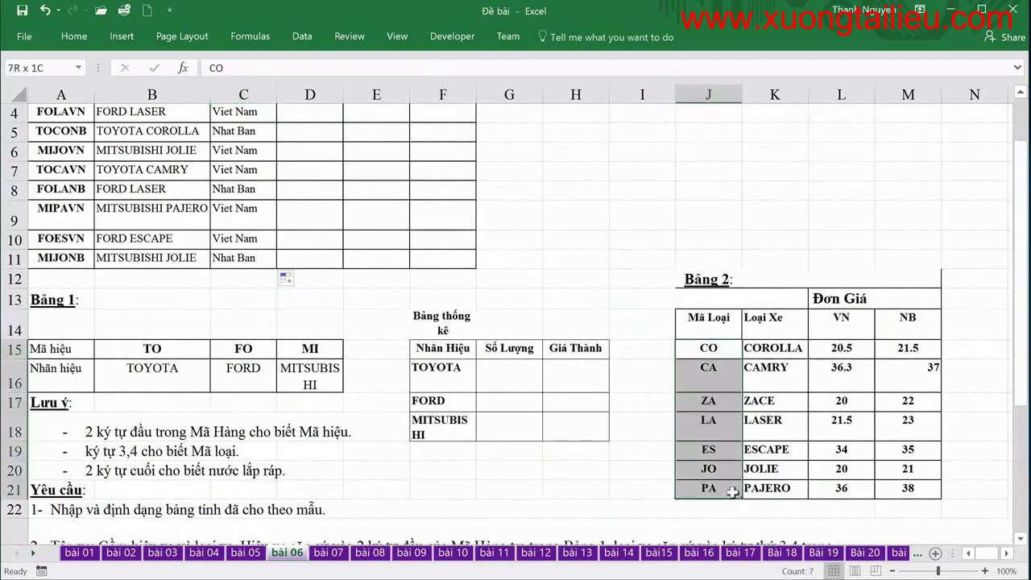
drag(839, 326, 895, 325)
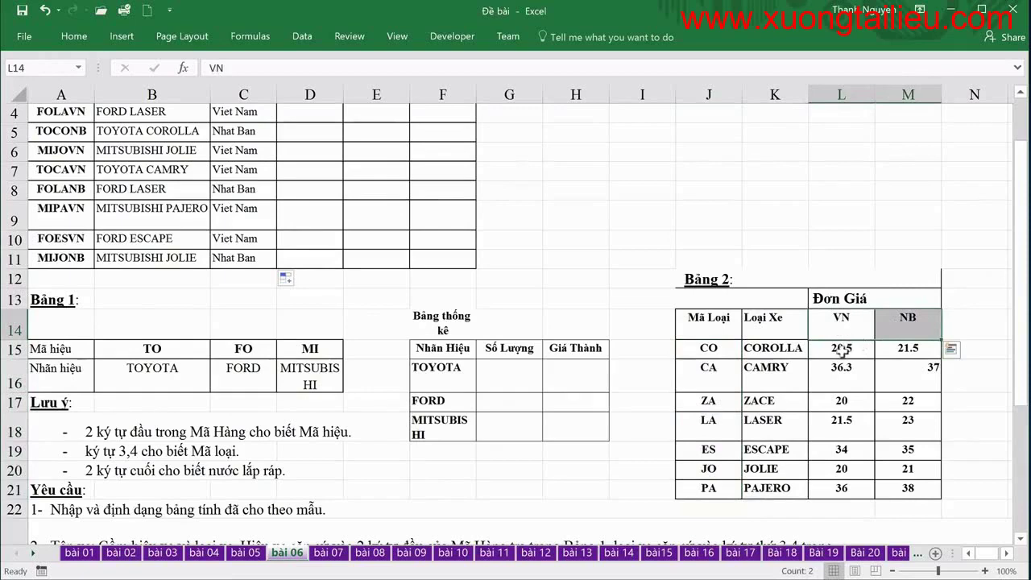
drag(848, 349, 896, 488)
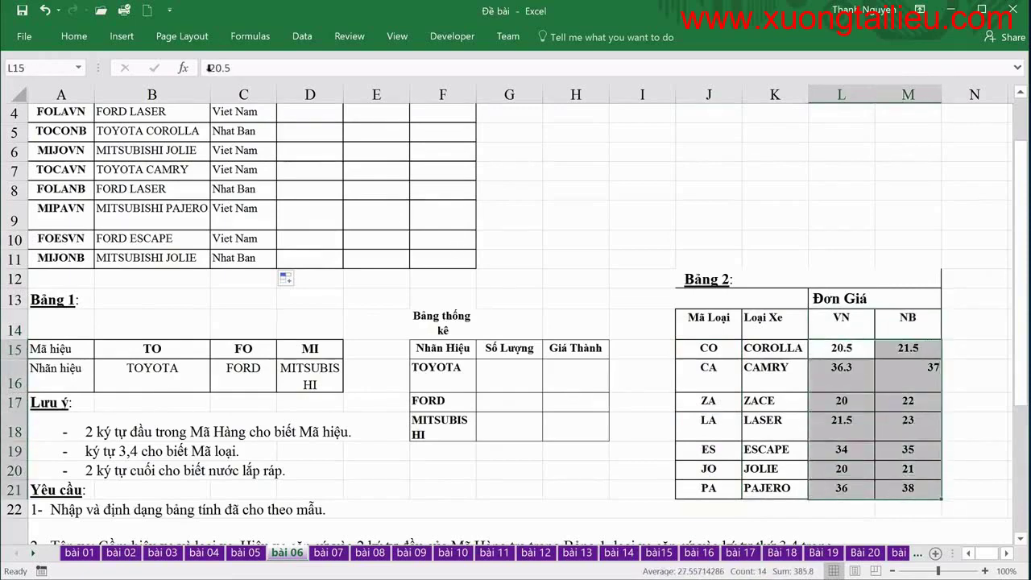
click(74, 37)
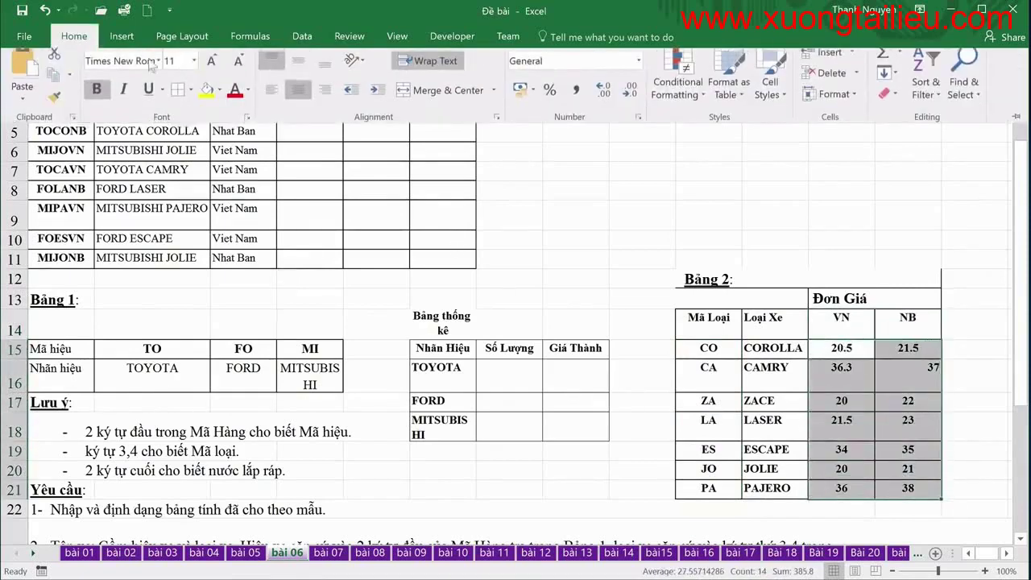
click(207, 99)
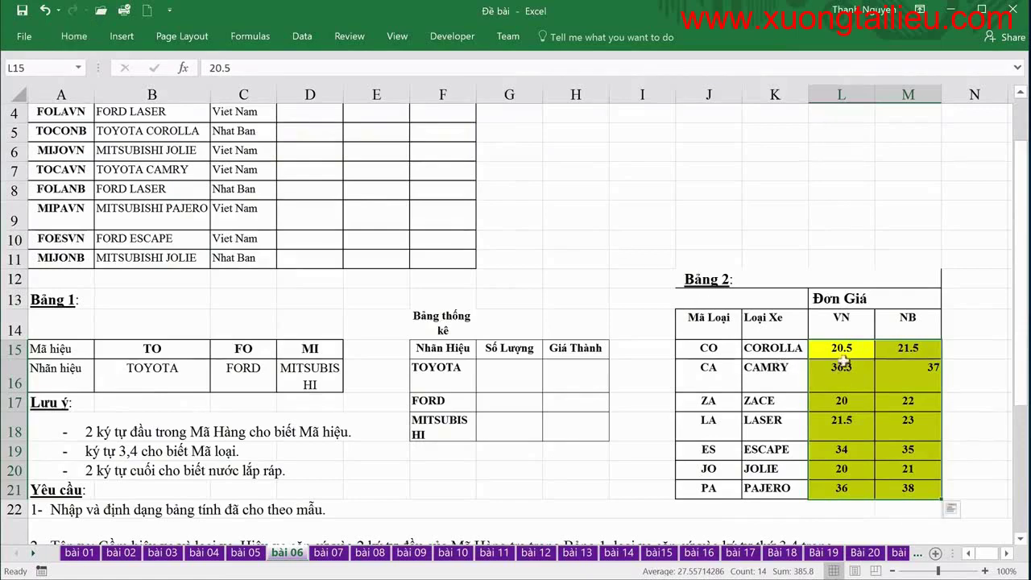
click(841, 368)
Reselect the Mã Loại codes and the VN and NB price headers for reference
click(704, 348)
drag(703, 348, 709, 488)
drag(844, 321, 908, 320)
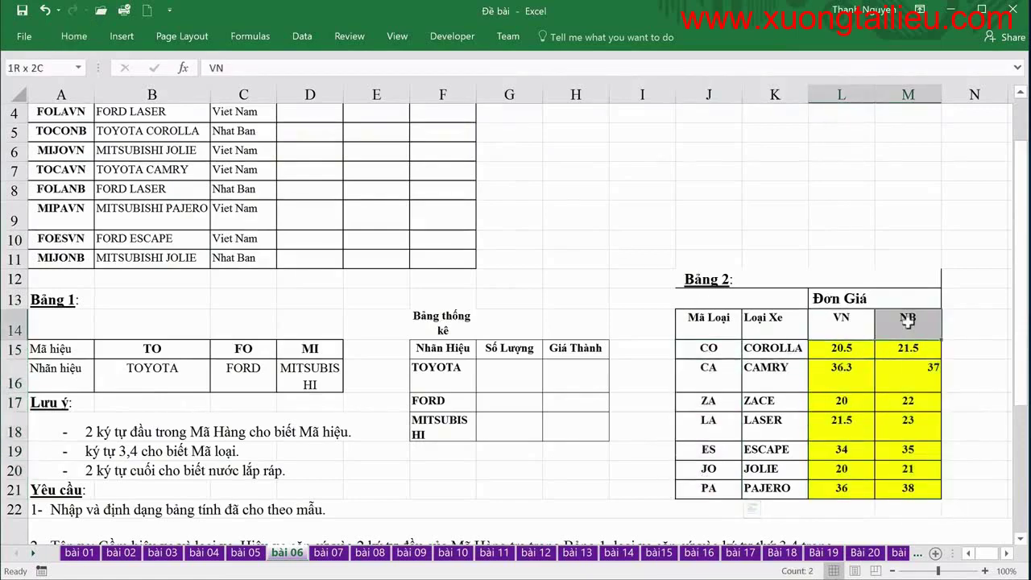
scroll(908, 320, up, 1)
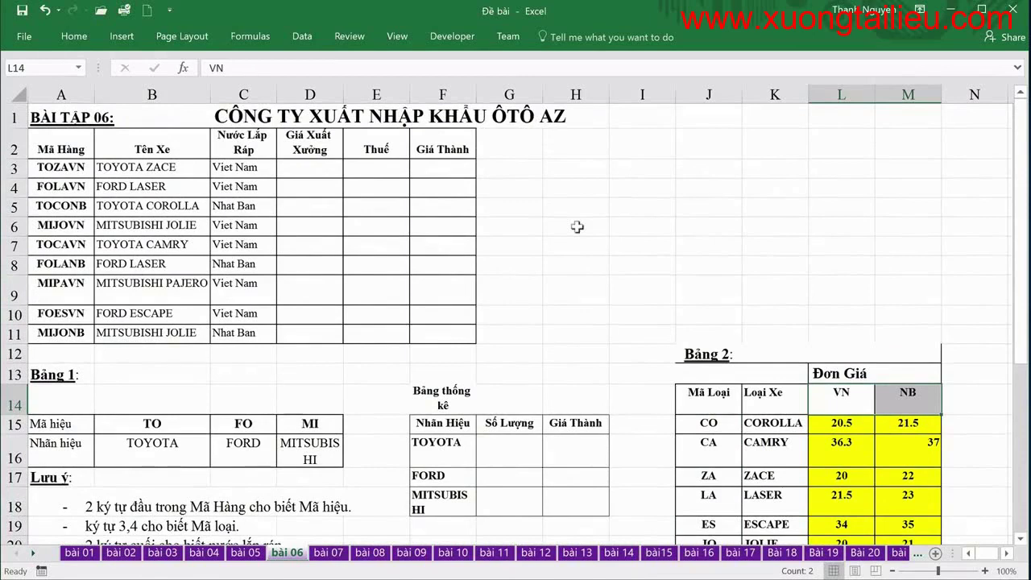
click(311, 174)
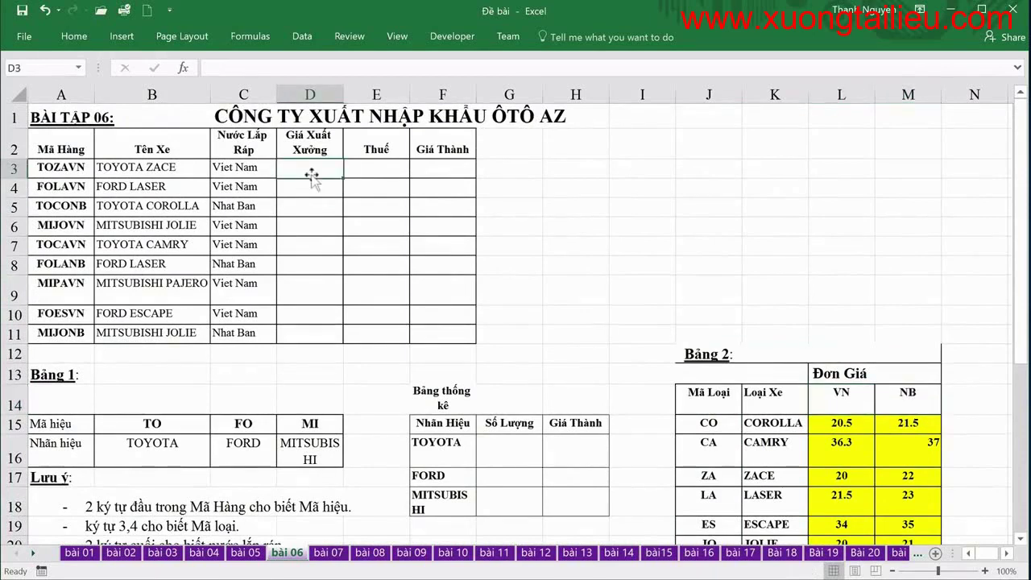
Try an INDEX formula over the Bảng 2 prices in D3, cancel it, and widen column D
text(=)
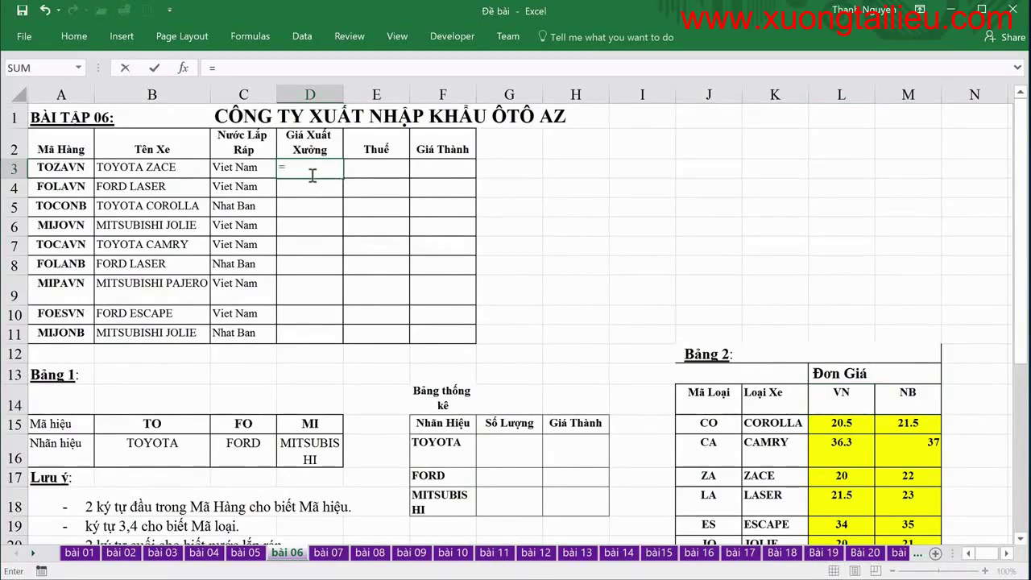
text(index()
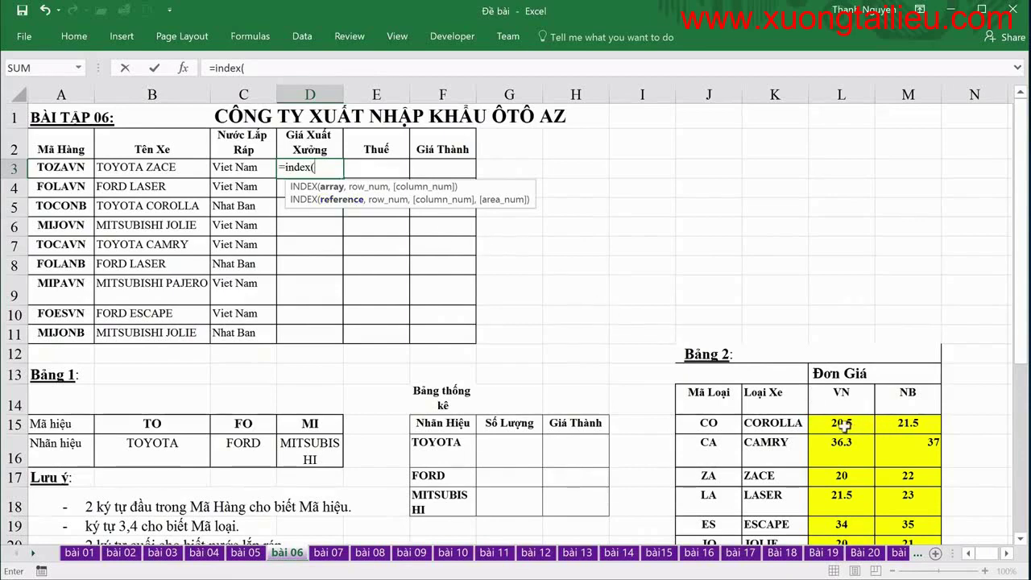
mouse_move(844, 427)
mouse_down()
mouse_move(905, 476)
mouse_move(908, 556)
mouse_move(908, 456)
mouse_up()
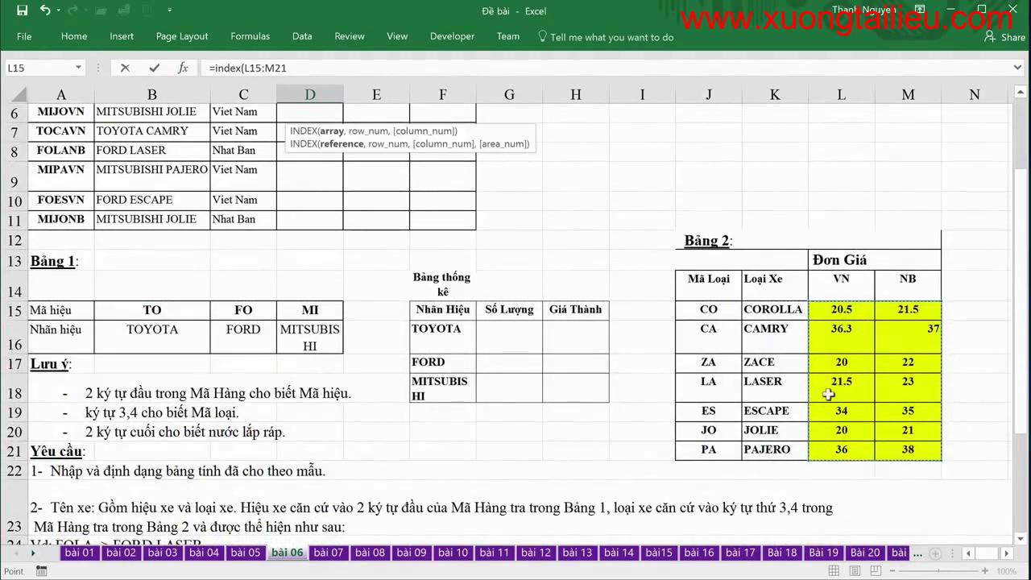
scroll(828, 394, up, 2)
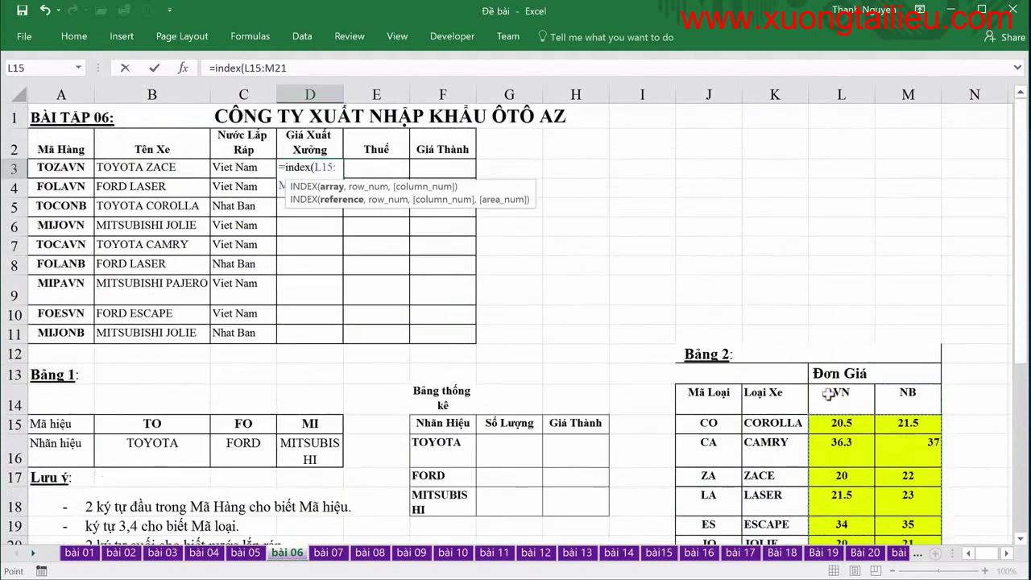
key(F4)
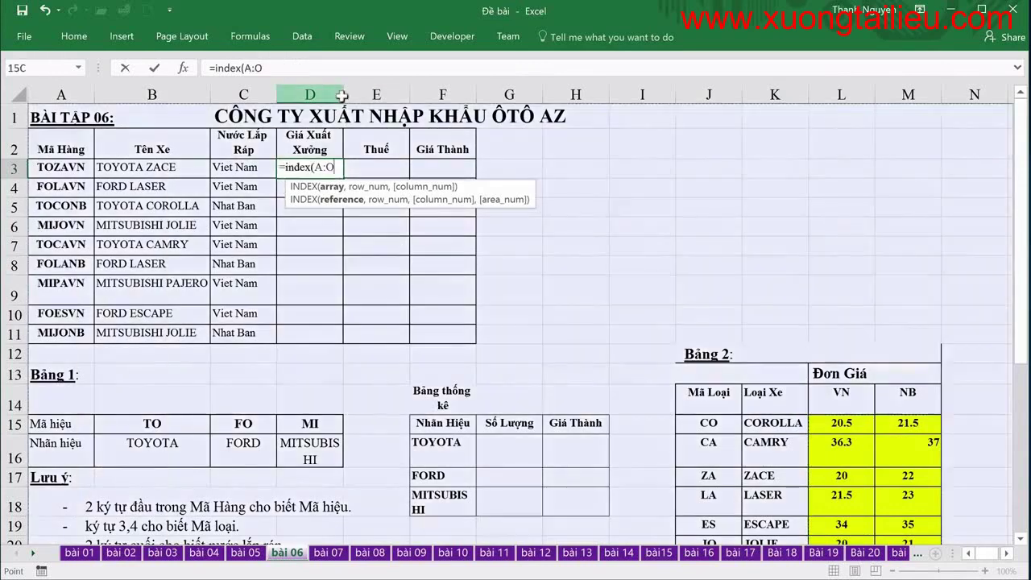
click(320, 94)
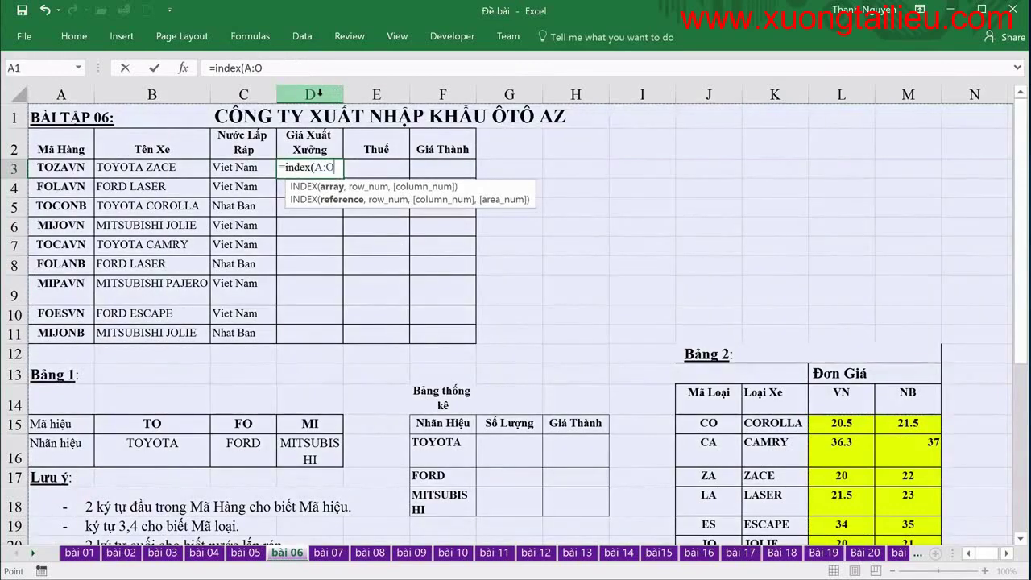
key(Escape)
drag(345, 94, 499, 95)
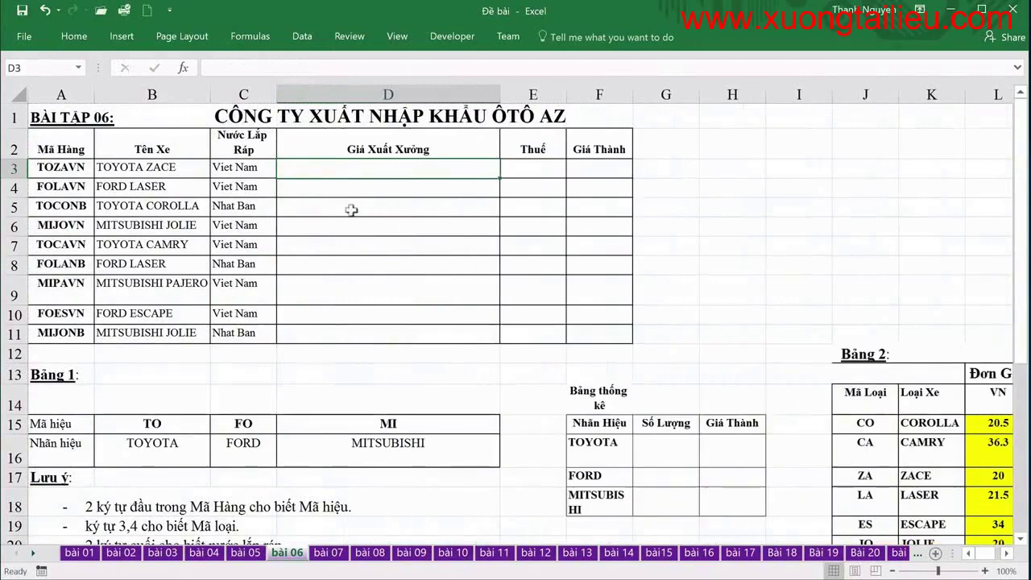
Zoom to 120% and begin D3's formula as =INDEX($L$15:$M$21, with absolute references
click(984, 570)
click(984, 570)
scroll(660, 405, up, 1)
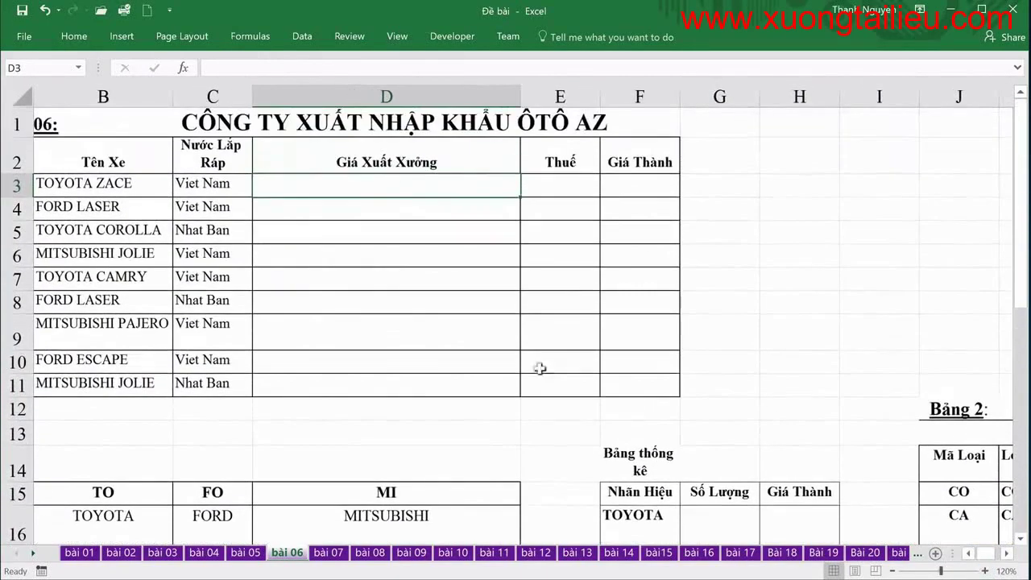
text(=index(L15:M21)
key(F4)
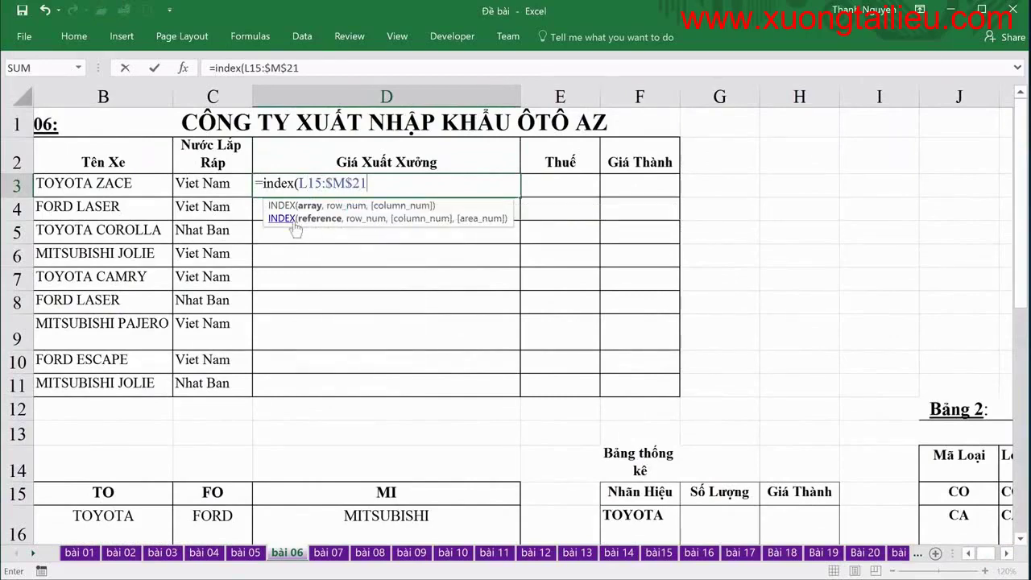
drag(299, 184, 322, 184)
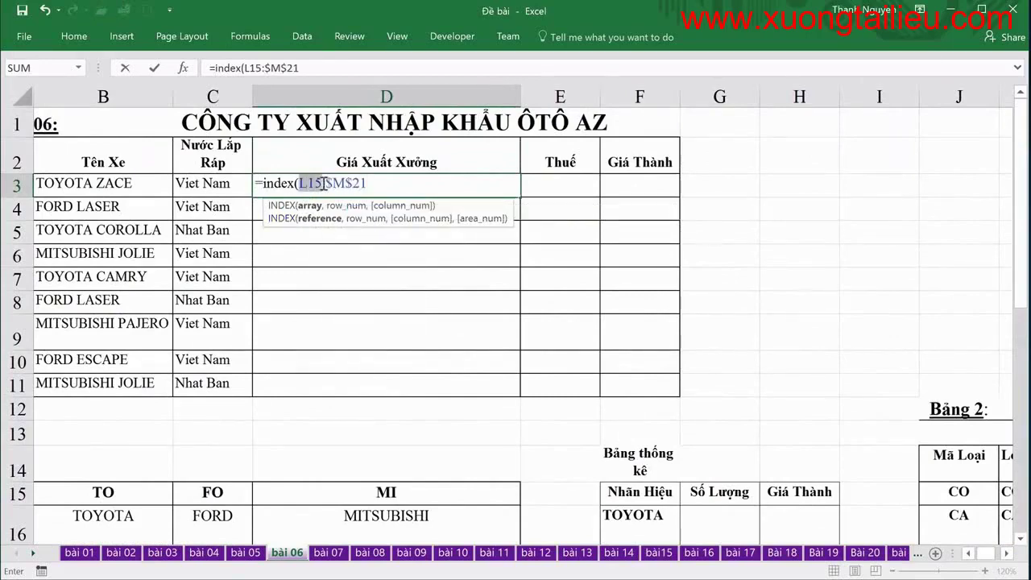
key(F4)
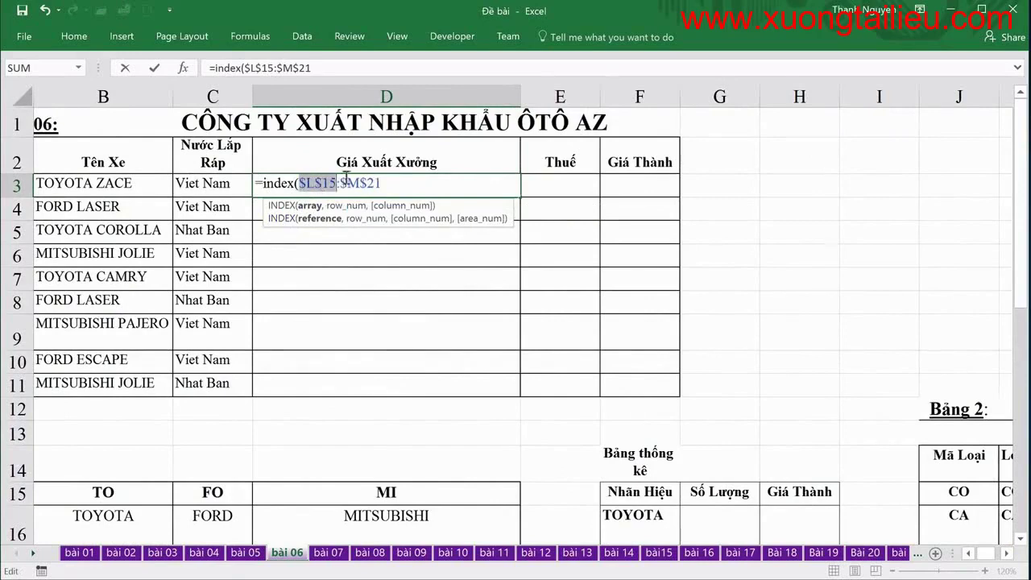
click(398, 183)
text(,)
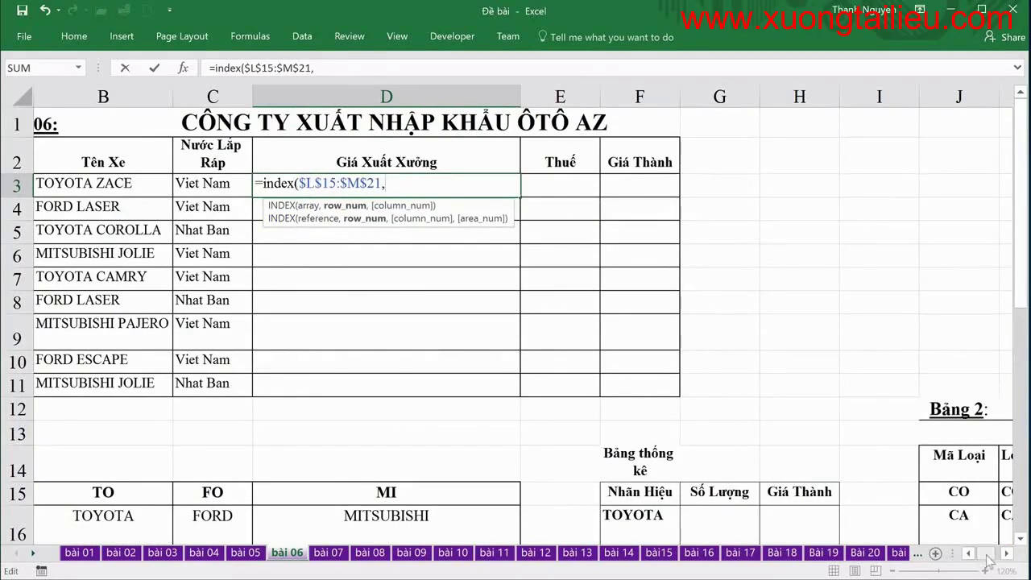
Add MATCH(LEFT(A3,2), as the INDEX row lookup in D3
click(1006, 553)
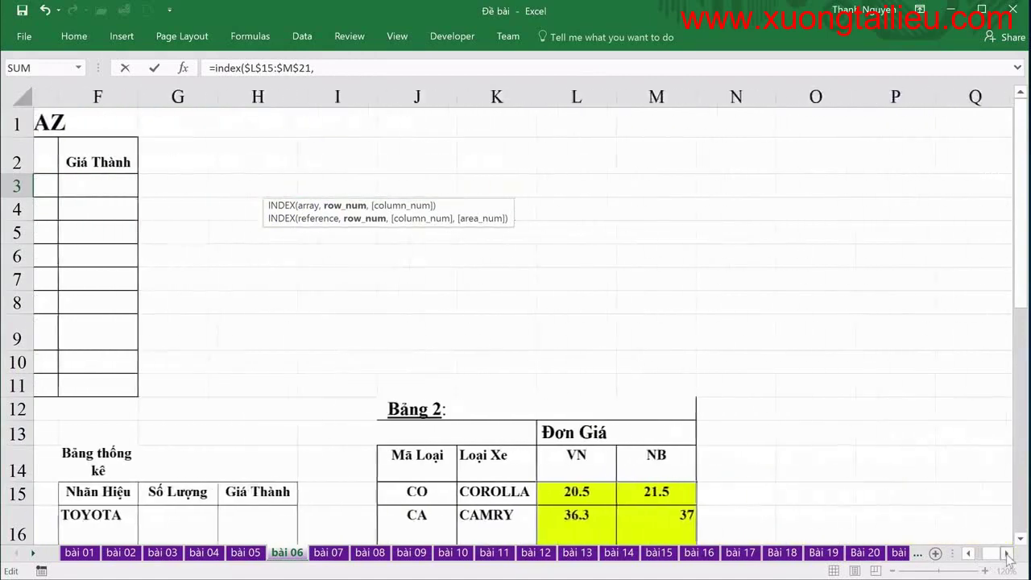
click(1006, 553)
click(1020, 539)
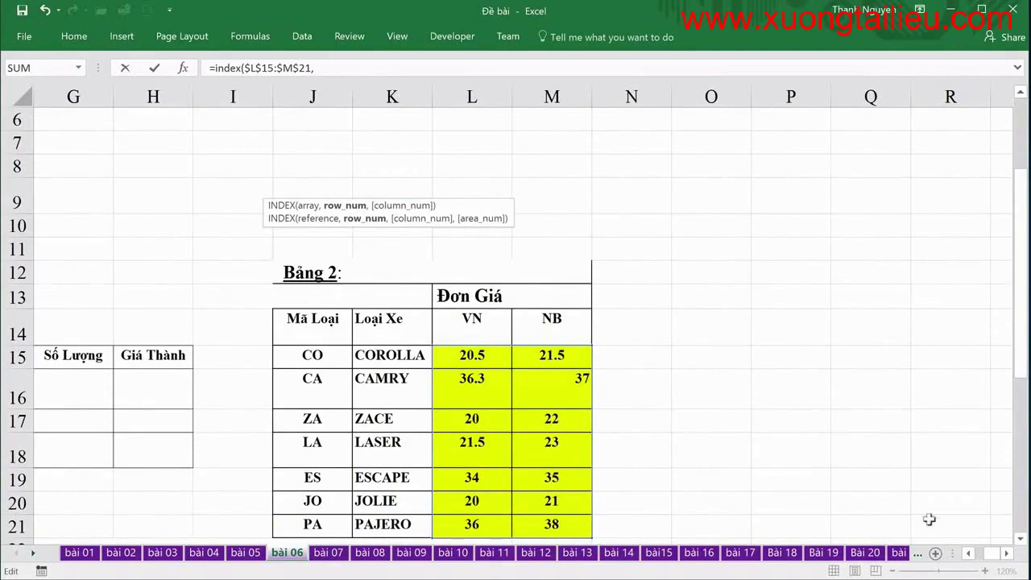
drag(985, 554, 963, 555)
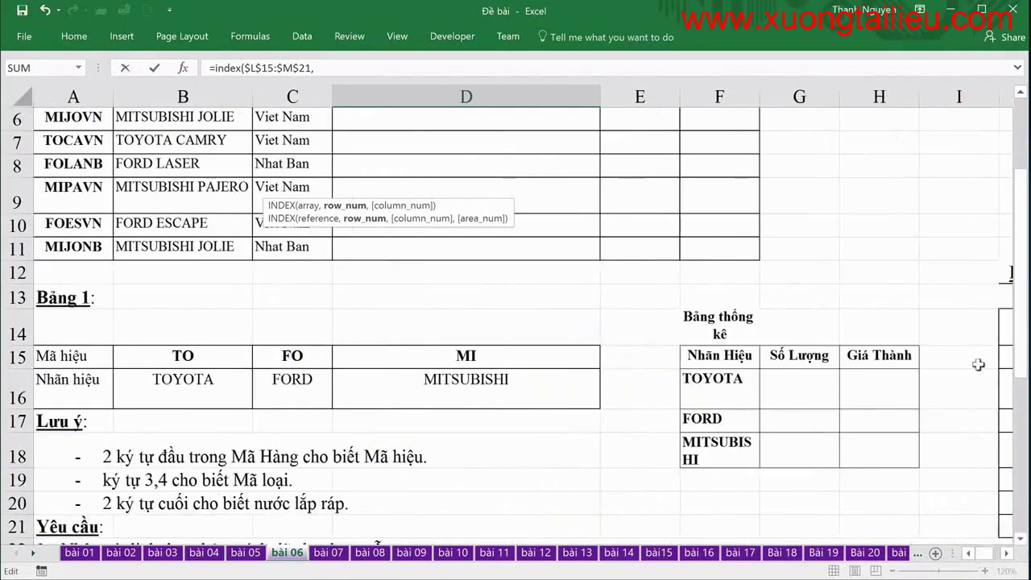
drag(1020, 348, 1022, 250)
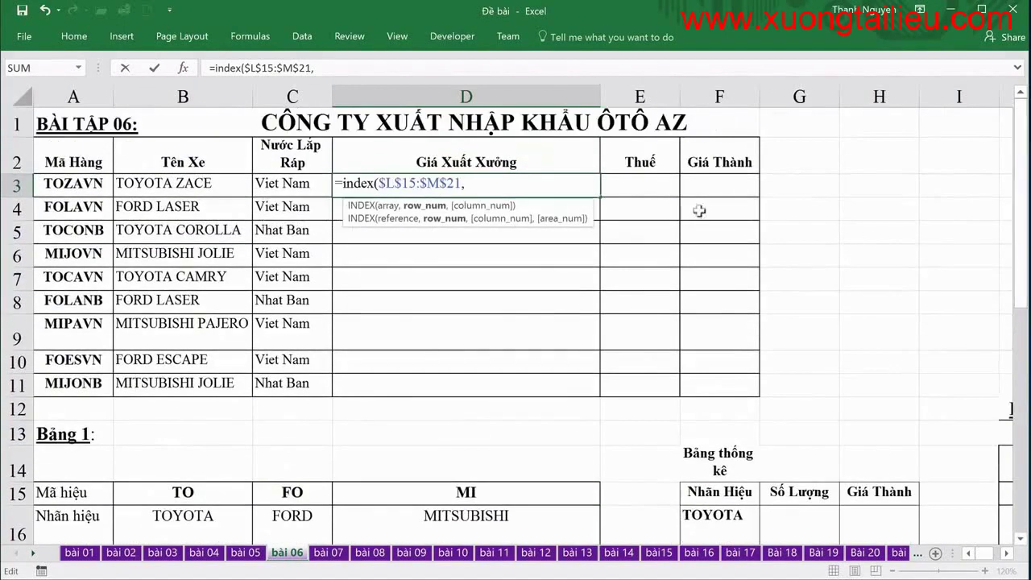
text(match)
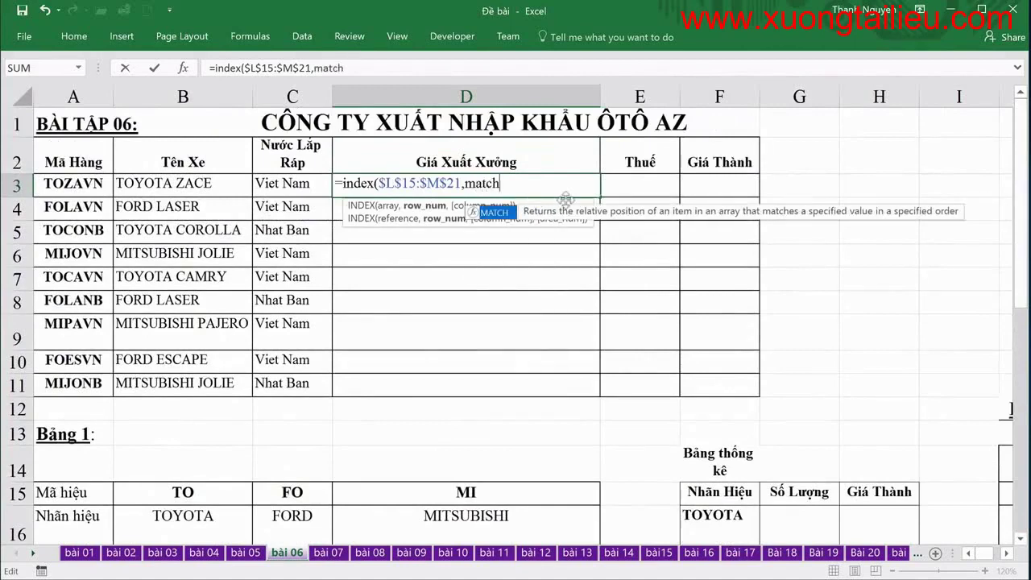
text(*)
key(BackSpace)
text(()
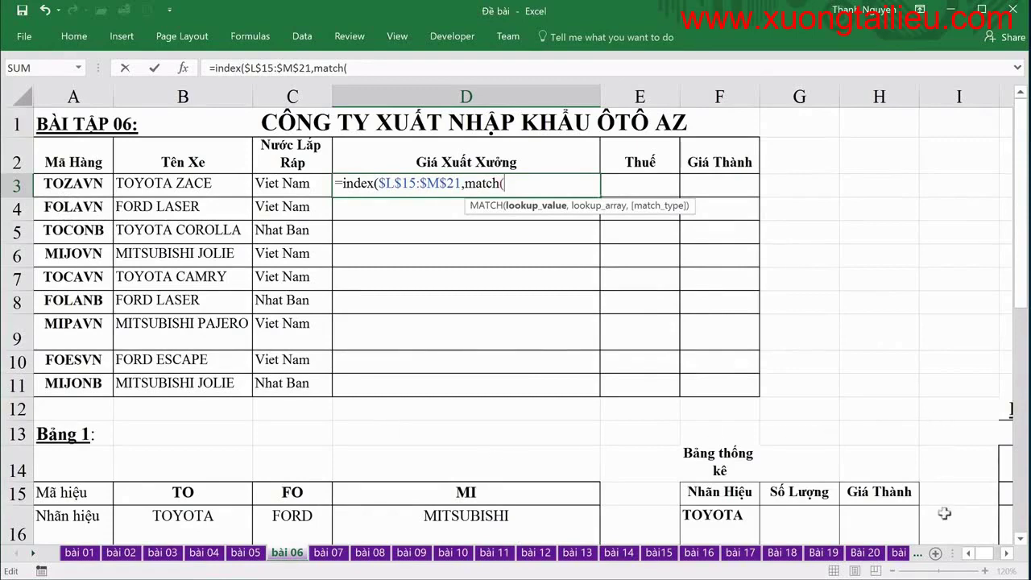
scroll(998, 556, right, 4)
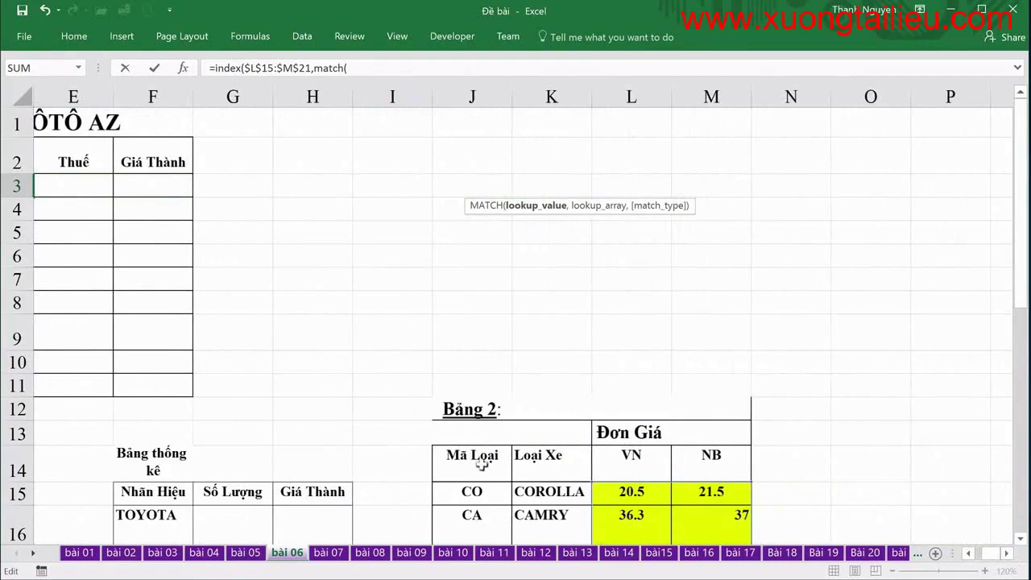
drag(993, 556, 971, 556)
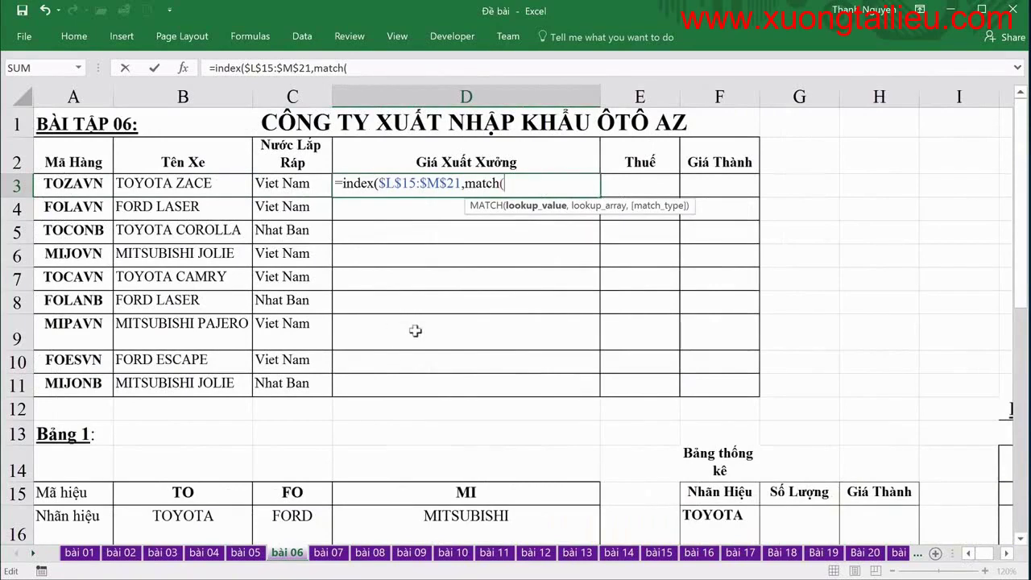
text(left)
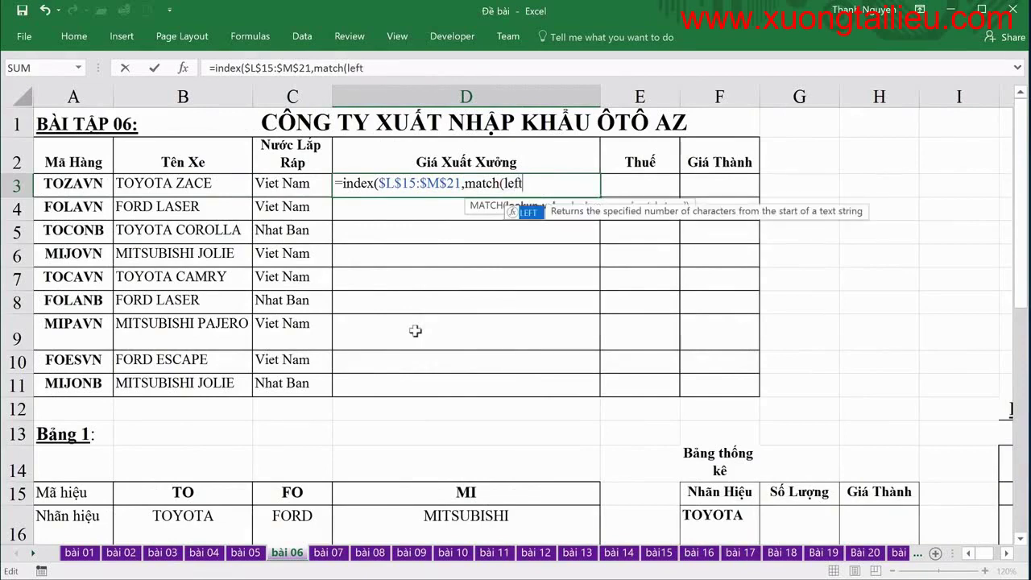
text(()
click(71, 184)
text(,2))
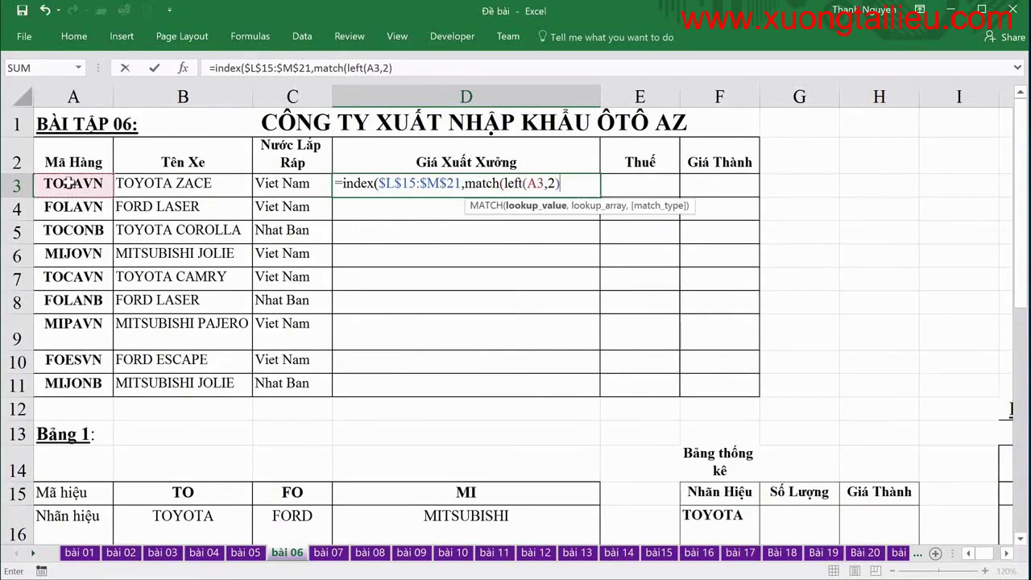
text(,)
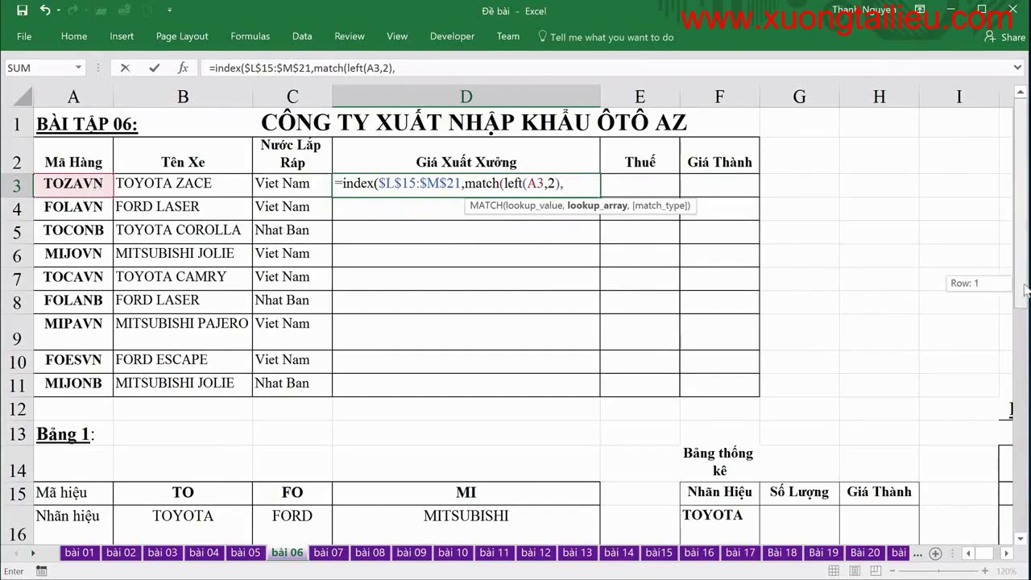
Set MATCH's lookup range to absolute $J$15:$J$21 with exact match 0, then start another MATCH
drag(1014, 282, 1013, 291)
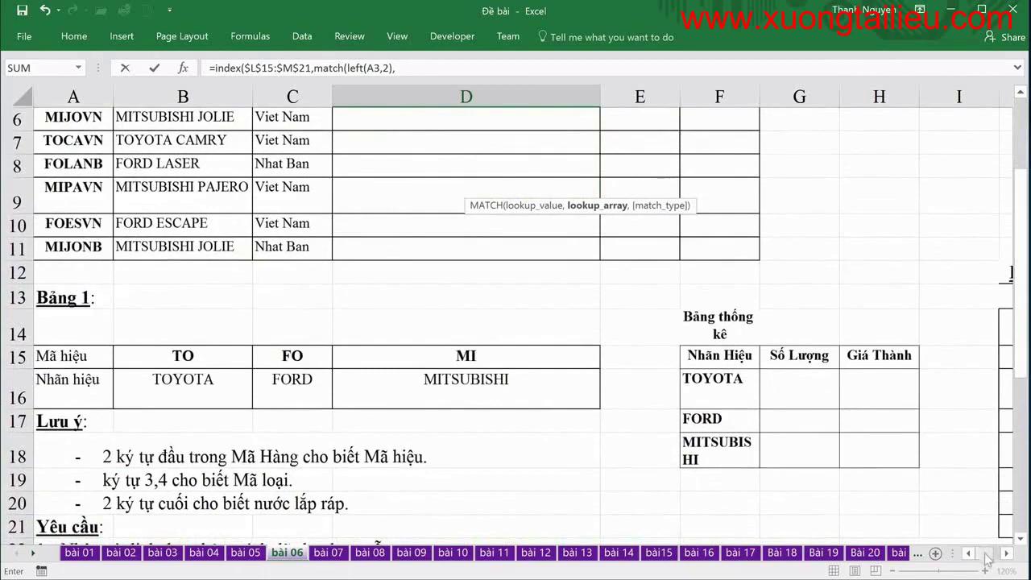
drag(984, 553, 994, 553)
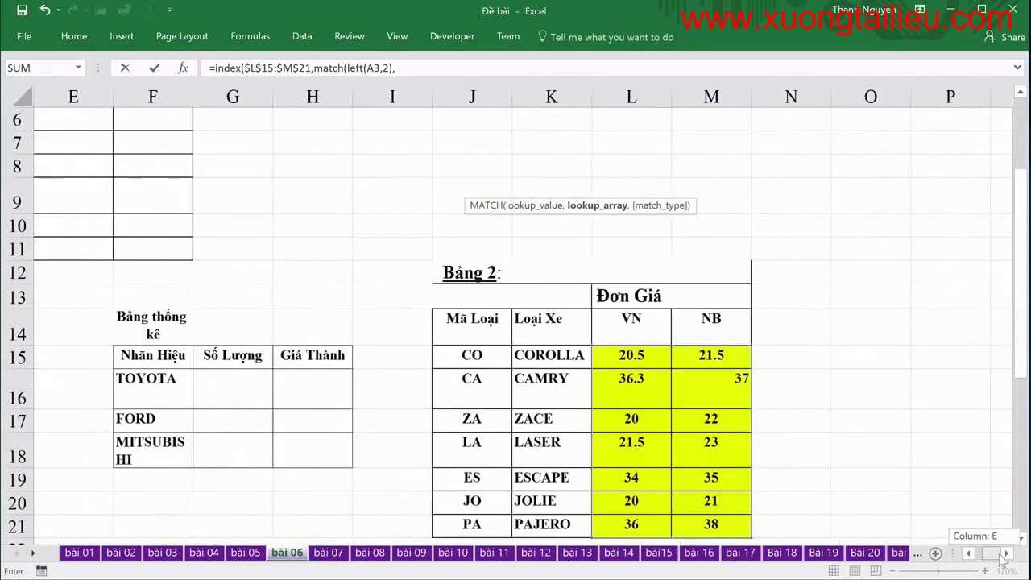
click(477, 356)
drag(480, 446, 484, 525)
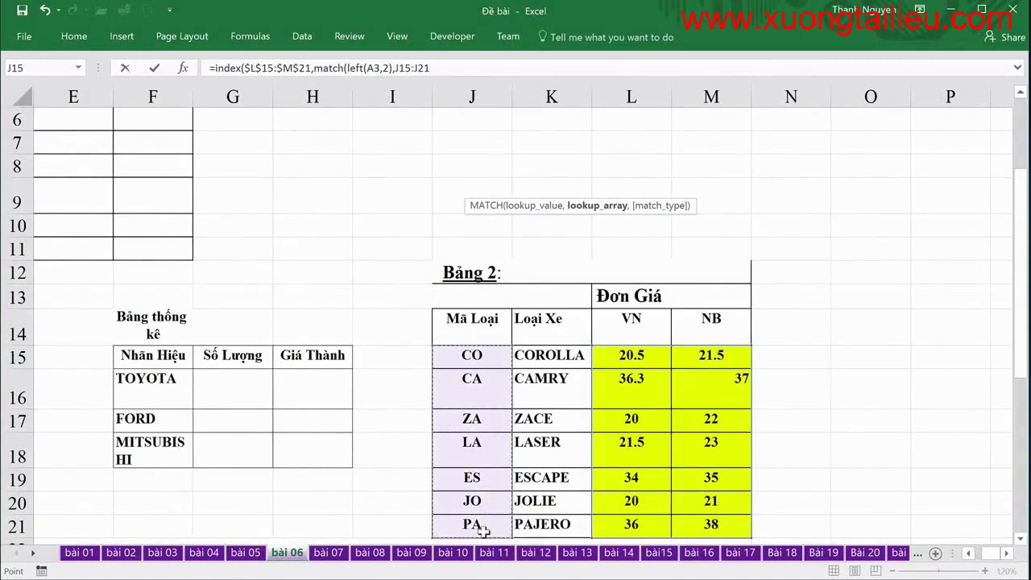
key(F4)
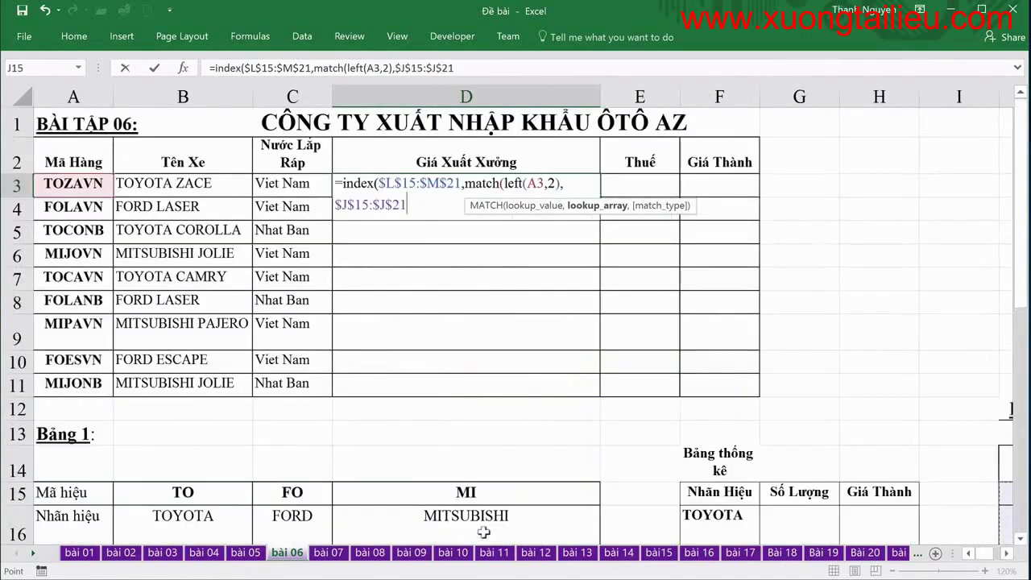
text(,)
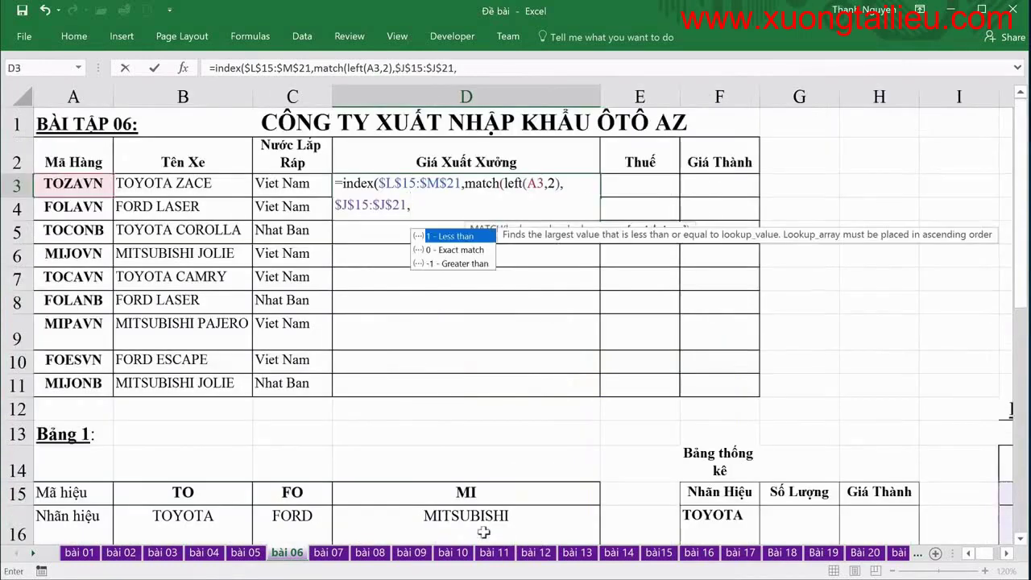
text(0)
text(),)
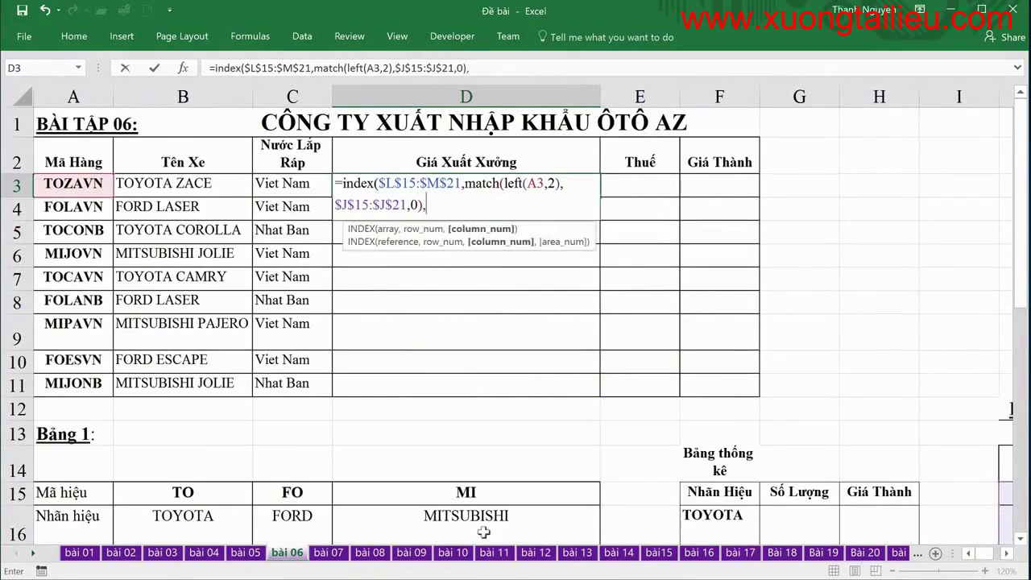
text(match*)
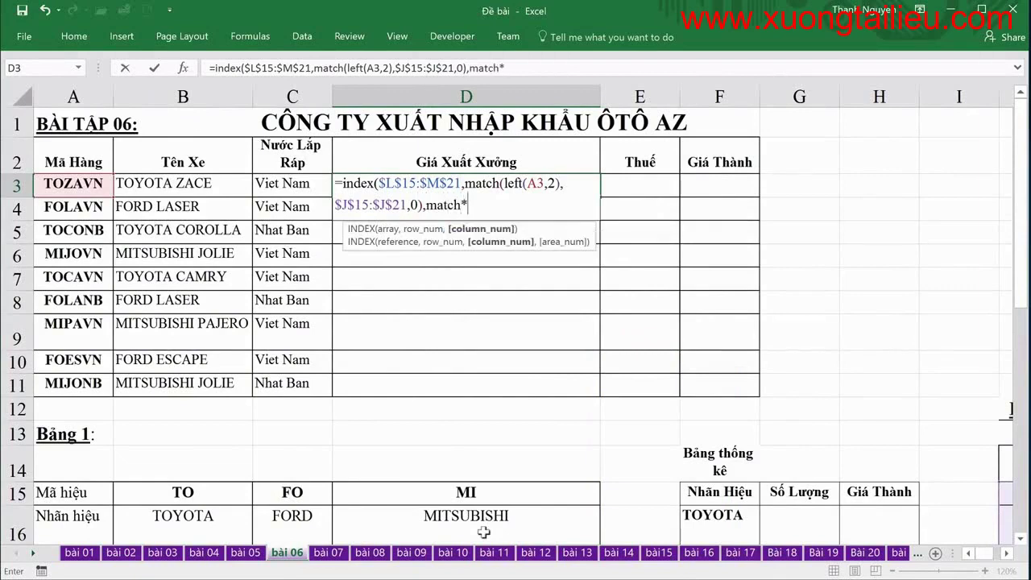
Add a column MATCH of RIGHT(A3,2) against the VN and NB headers L14:M14
key(BackSpace)
text(()
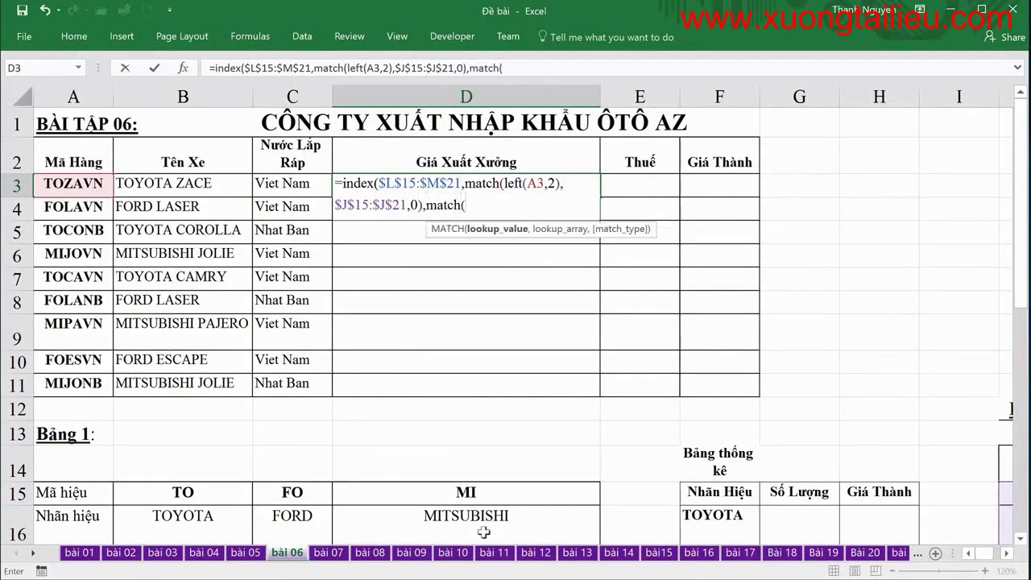
text(right()
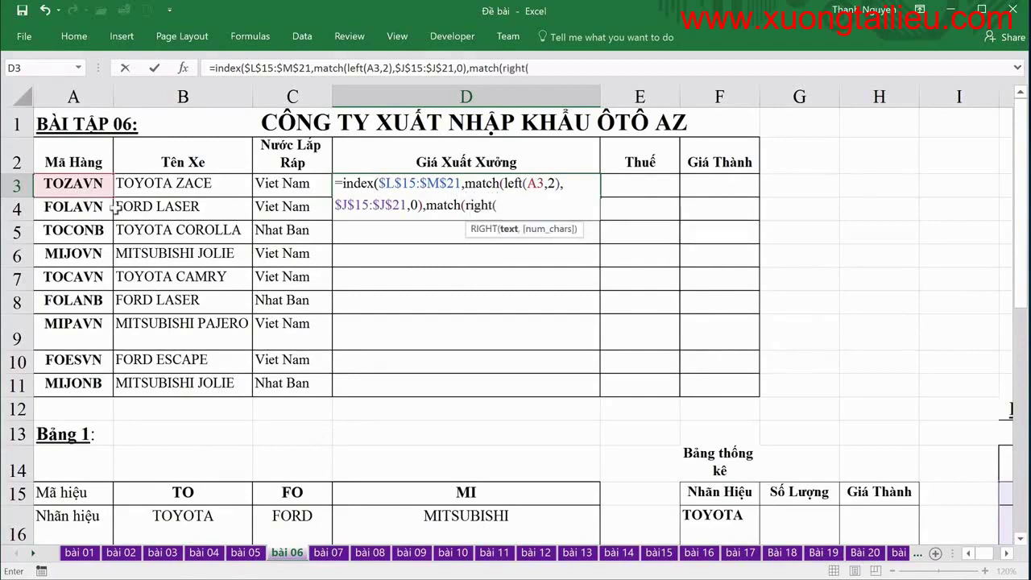
click(87, 182)
text(,2),)
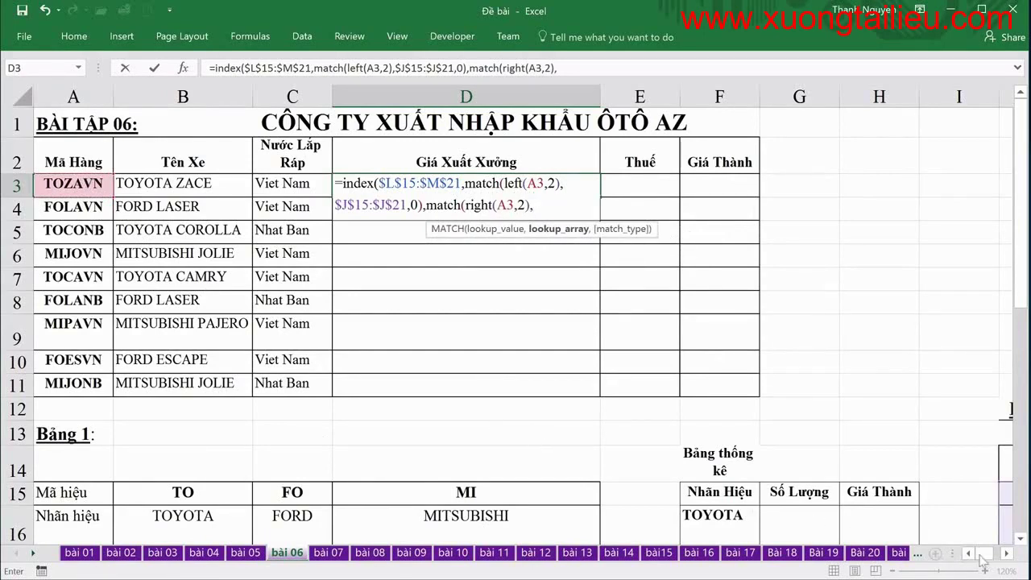
scroll(681, 457, right, 5)
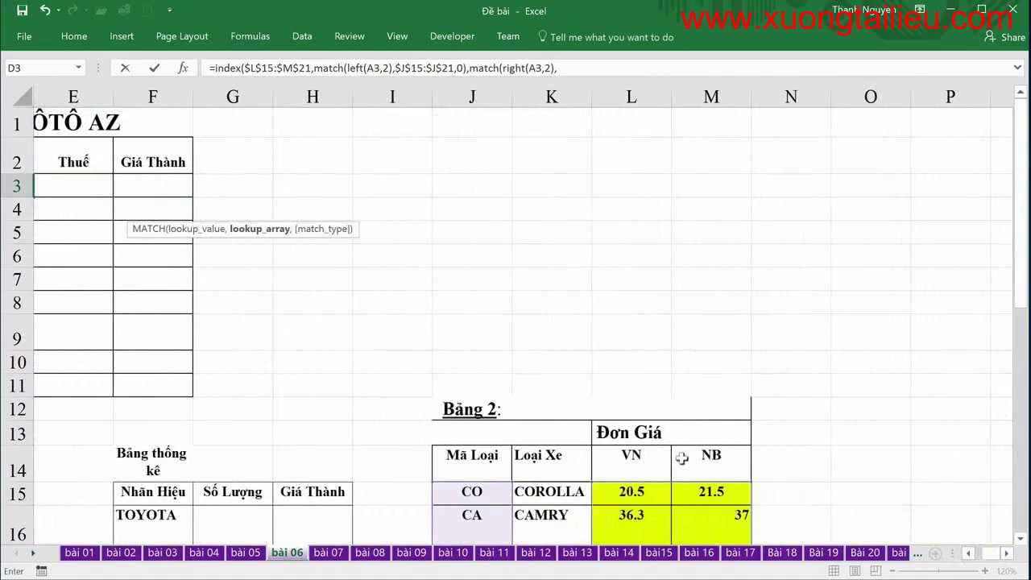
drag(635, 466, 706, 468)
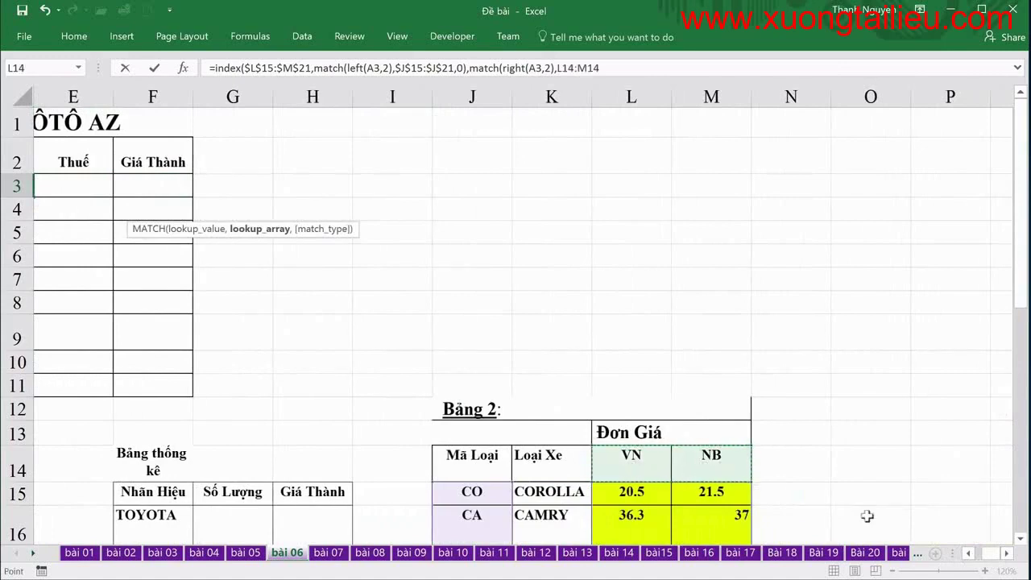
Make L14:M14 absolute, close the formula with exact match 0, and commit it
click(968, 553)
click(969, 552)
click(968, 553)
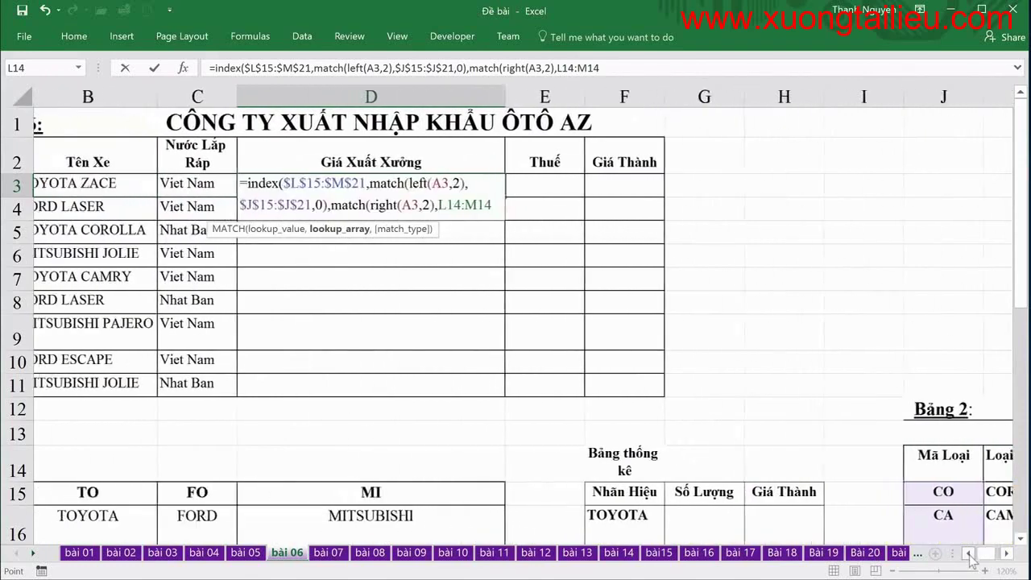
click(969, 553)
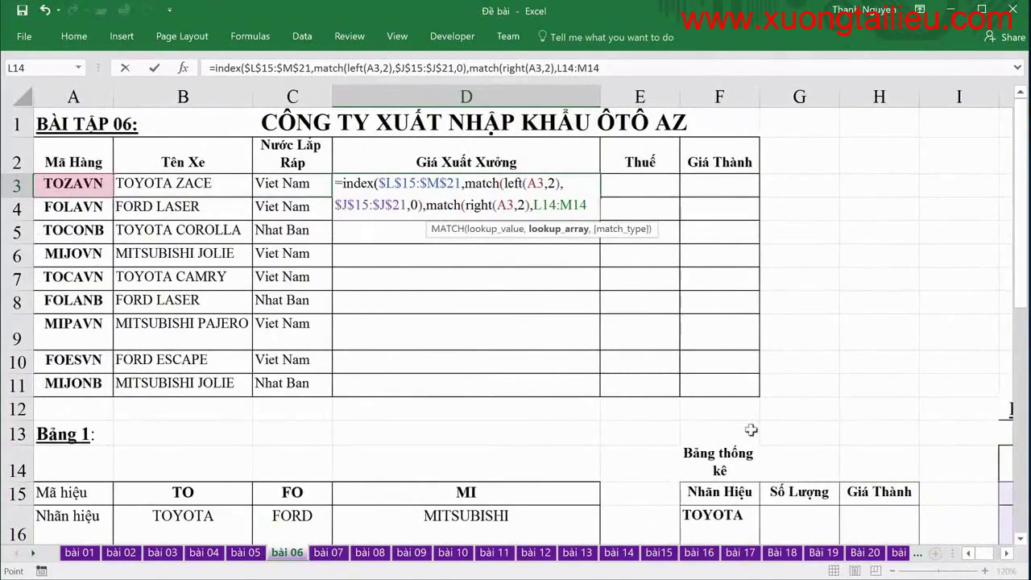
key(F4)
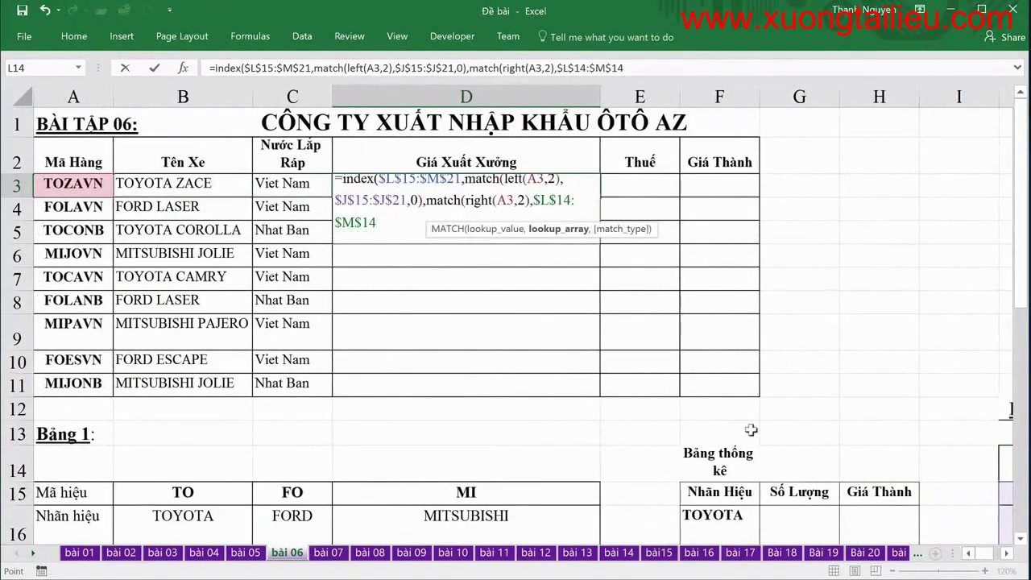
text(,0)
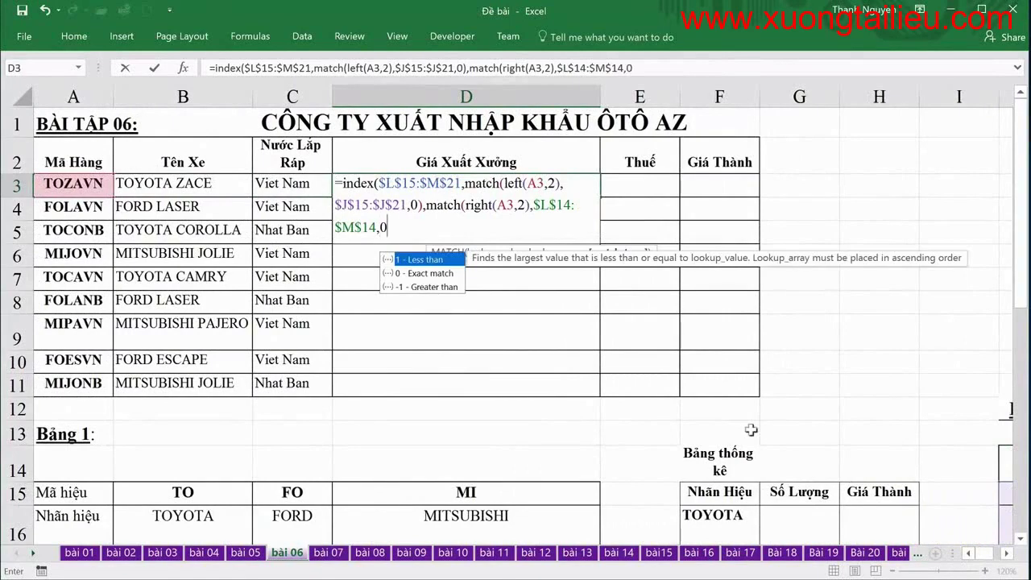
text())
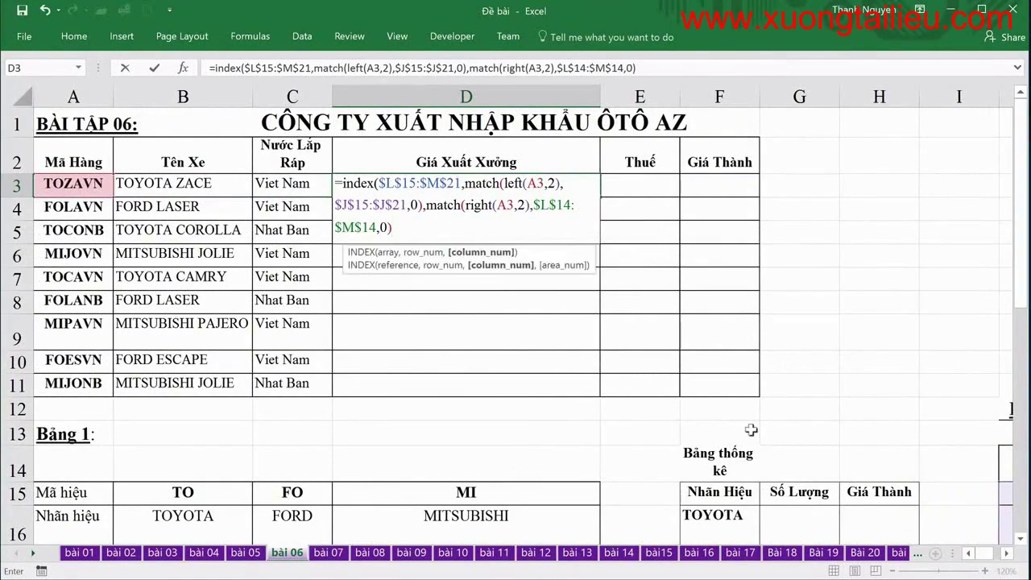
text())
key(Return)
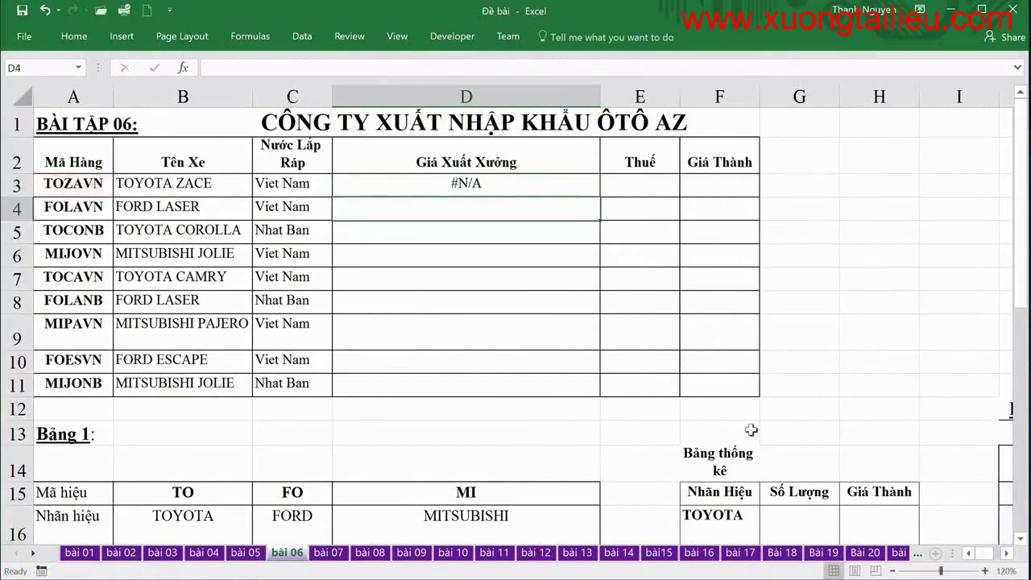
click(523, 186)
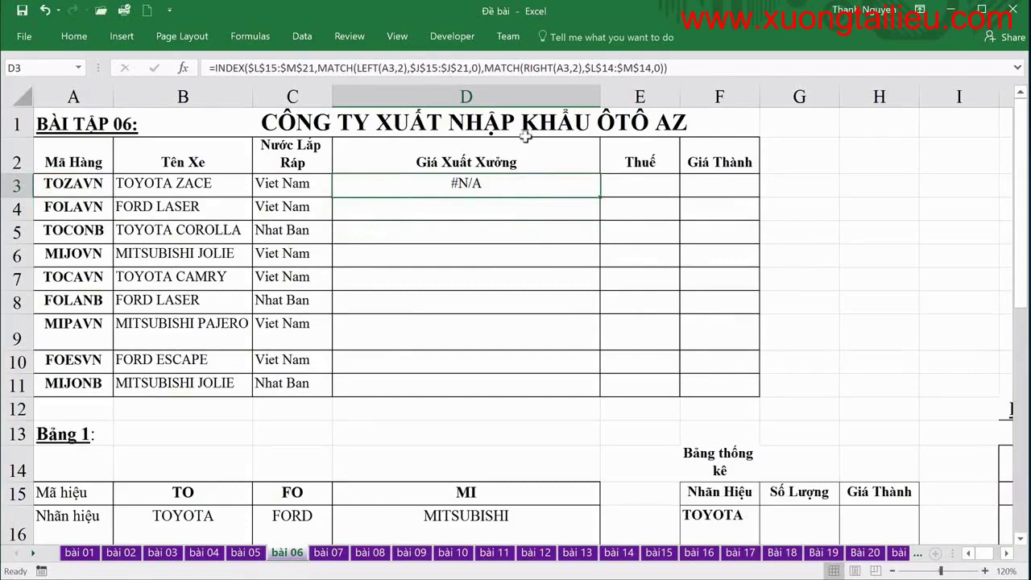
key(F2)
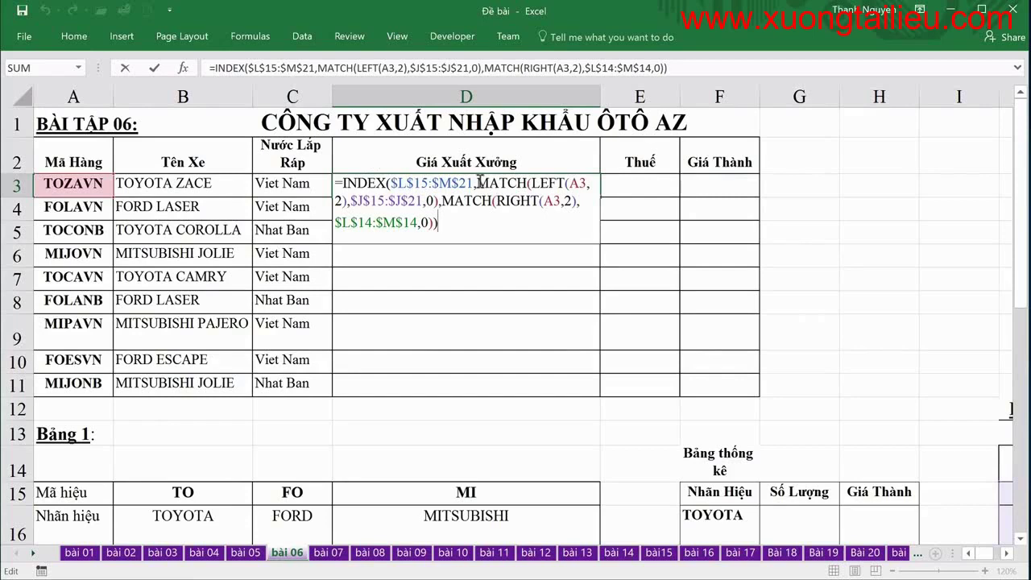
drag(477, 183, 438, 201)
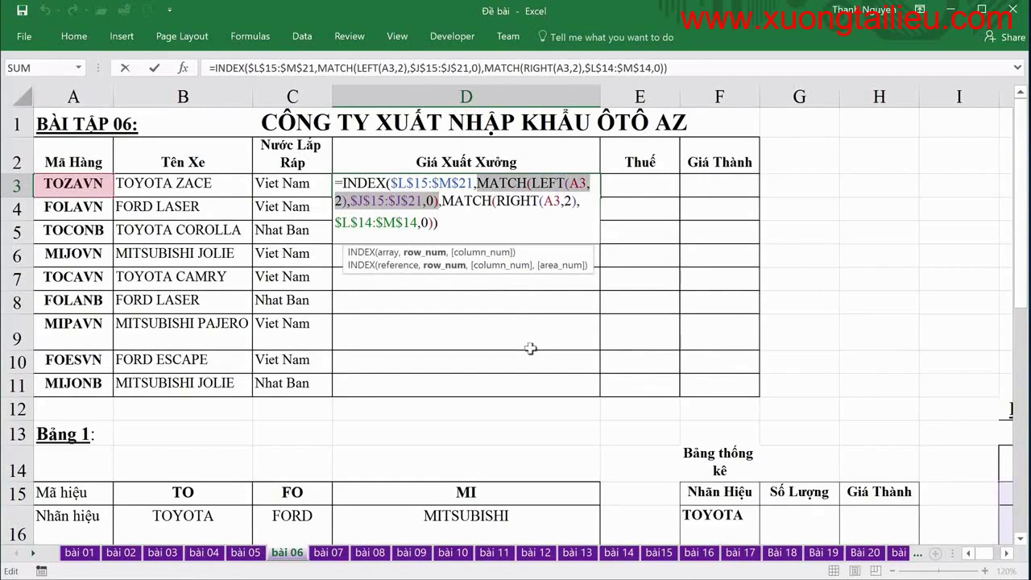
key(F9)
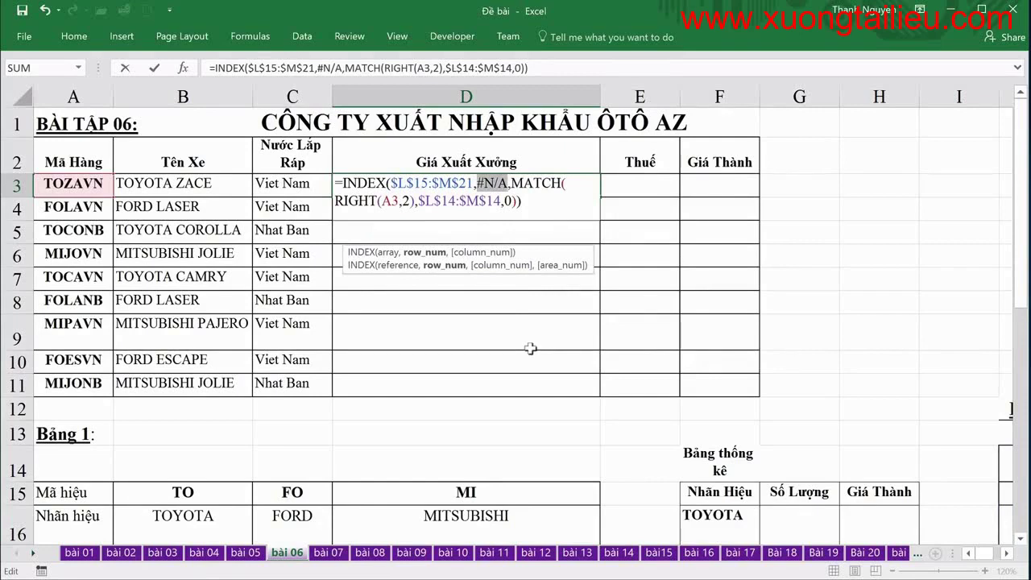
key(ctrl+z)
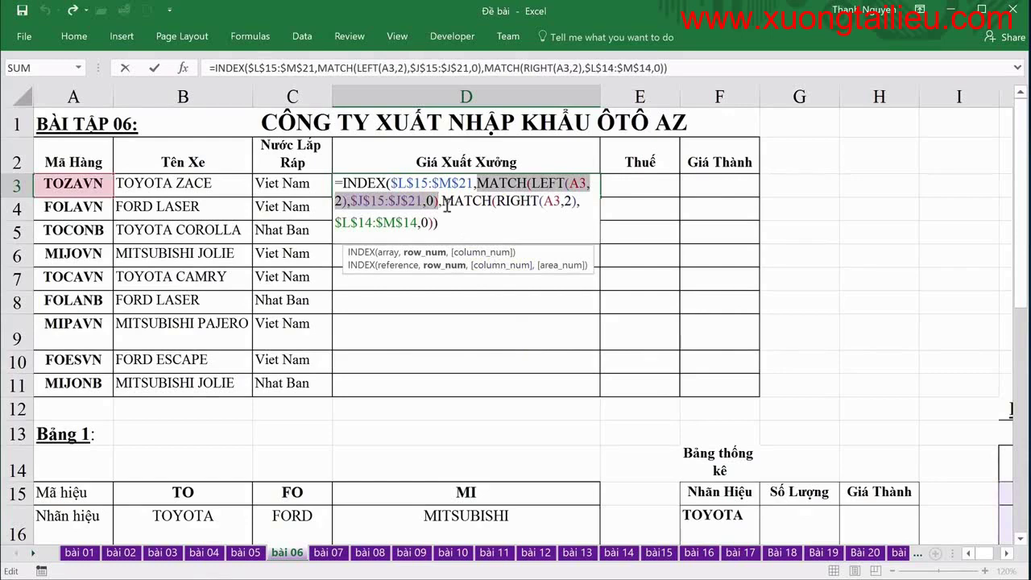
drag(441, 202, 433, 222)
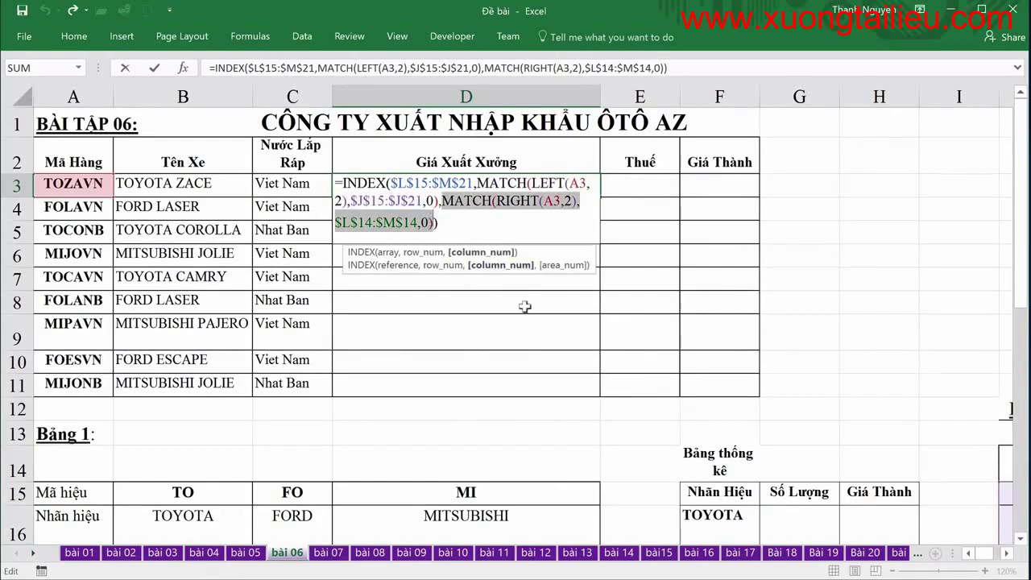
key(BackSpace)
text(1)
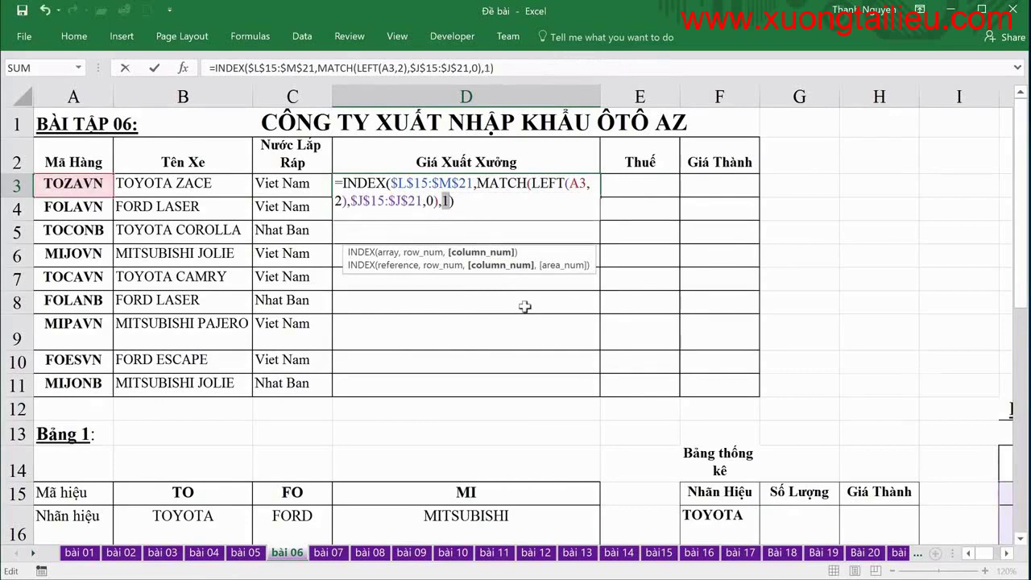
key(ctrl+z)
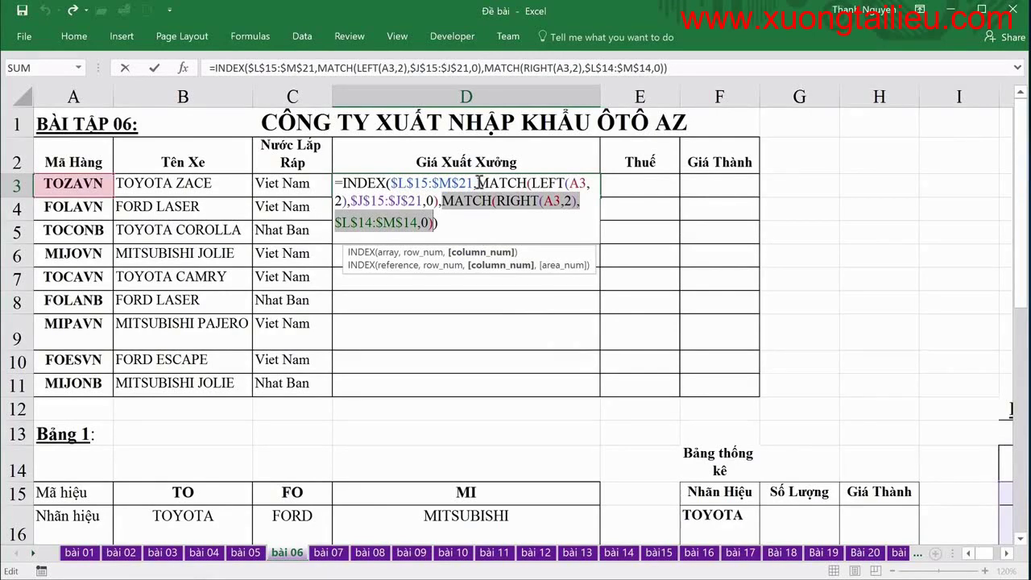
key(ctrl+Return)
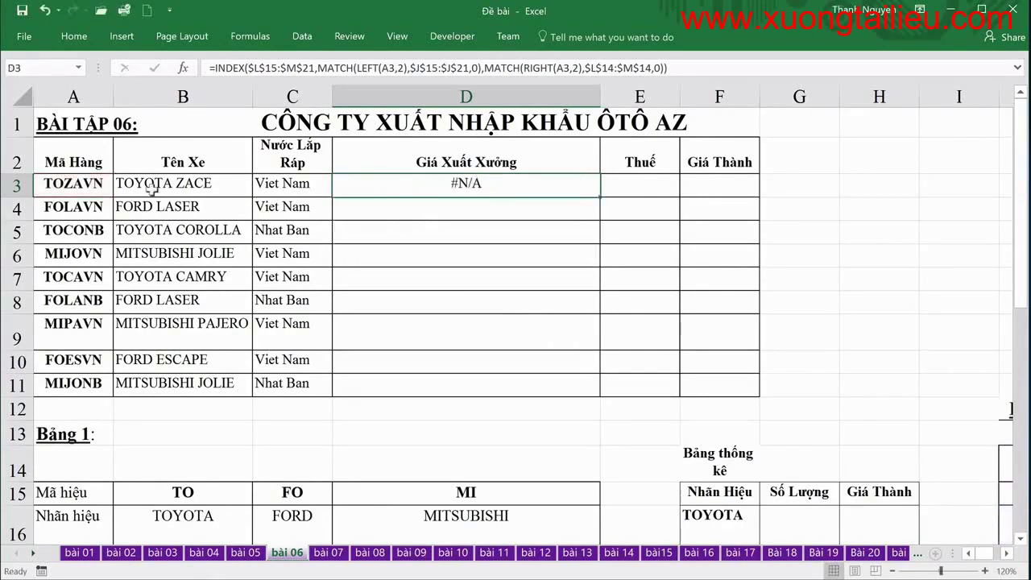
Evaluate LEFT(A3,2) in D3's formula with F9, see it gives TO, and undo the check
double_click(466, 184)
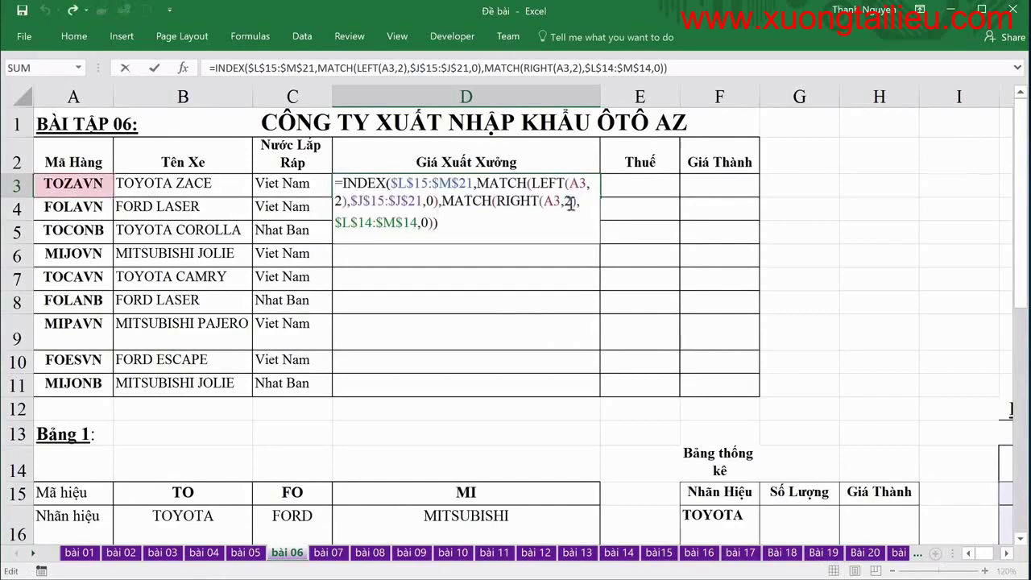
drag(533, 184, 347, 200)
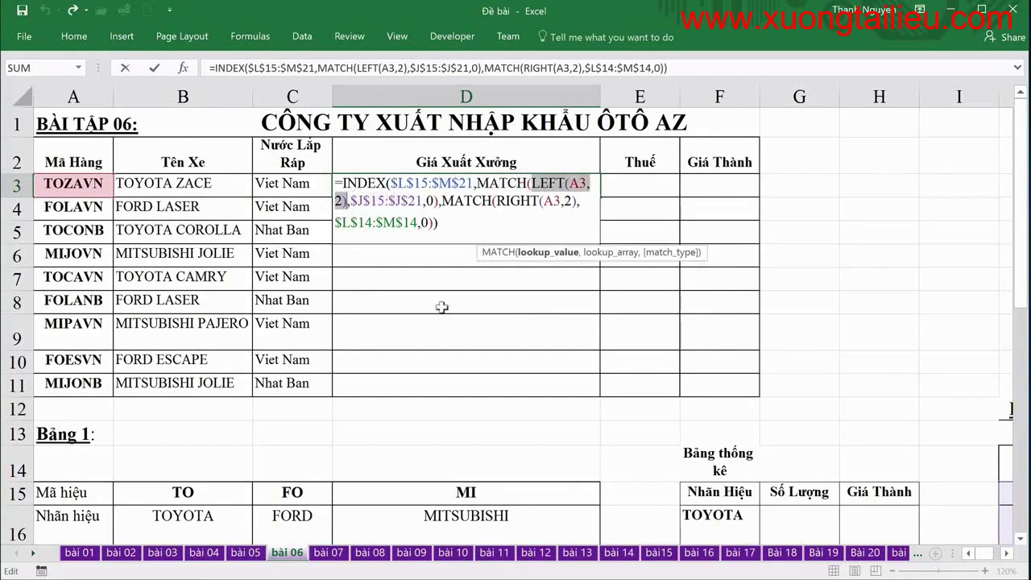
key(F9)
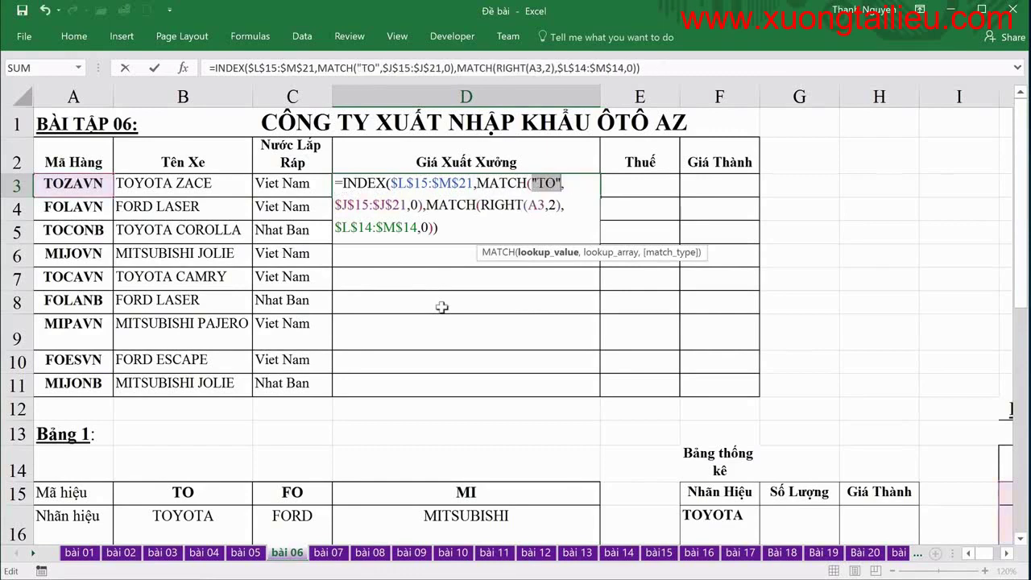
key(ctrl+z)
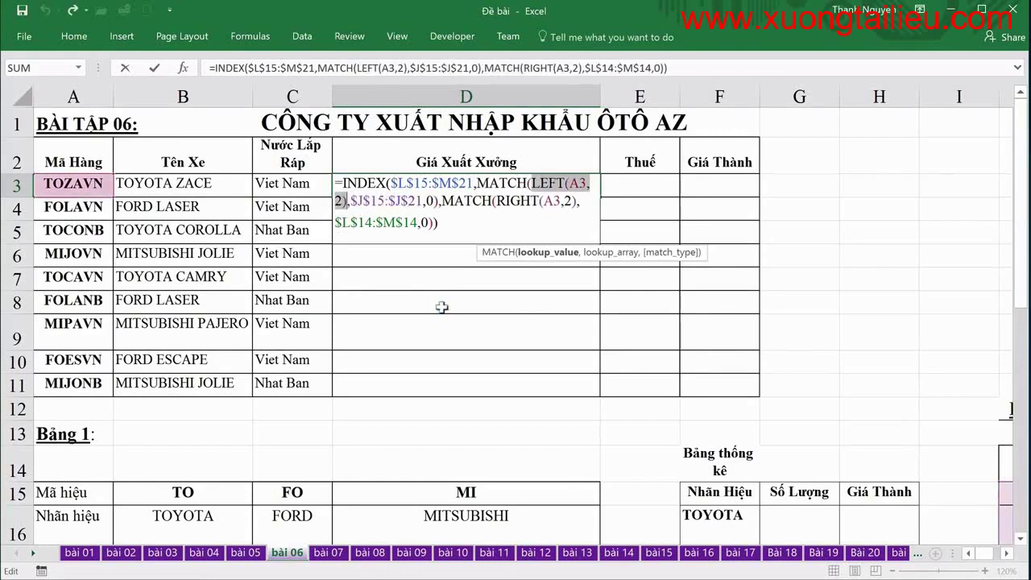
key(Escape)
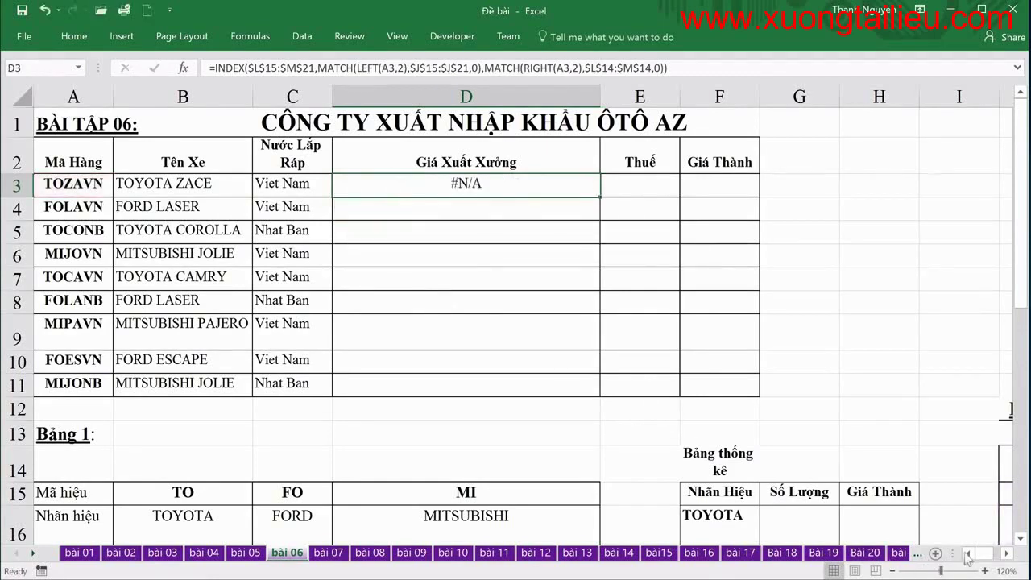
Review Bảng 2's price table, then reopen D3's lookup formula for editing
click(1008, 554)
click(1007, 553)
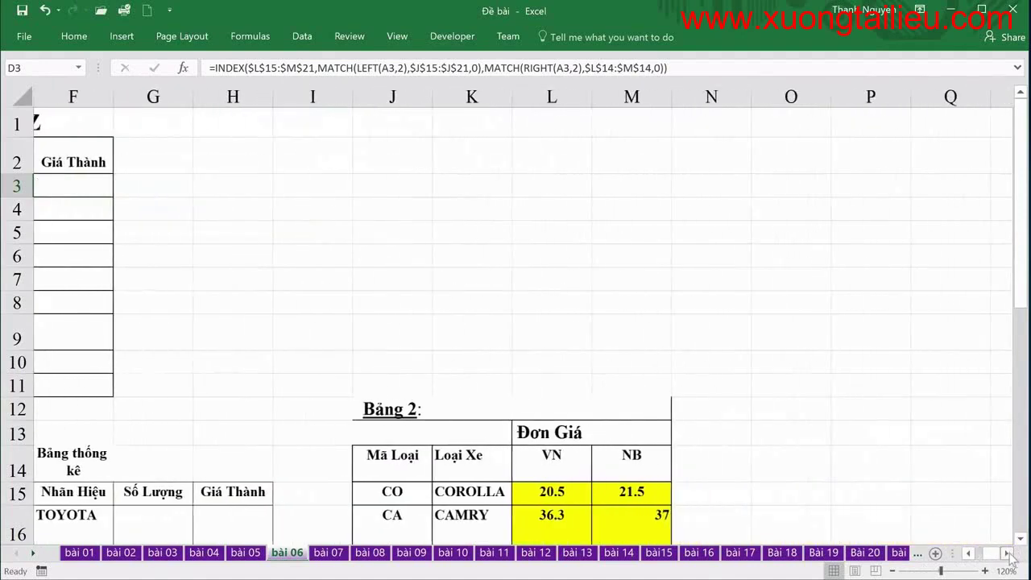
drag(1017, 305, 1023, 385)
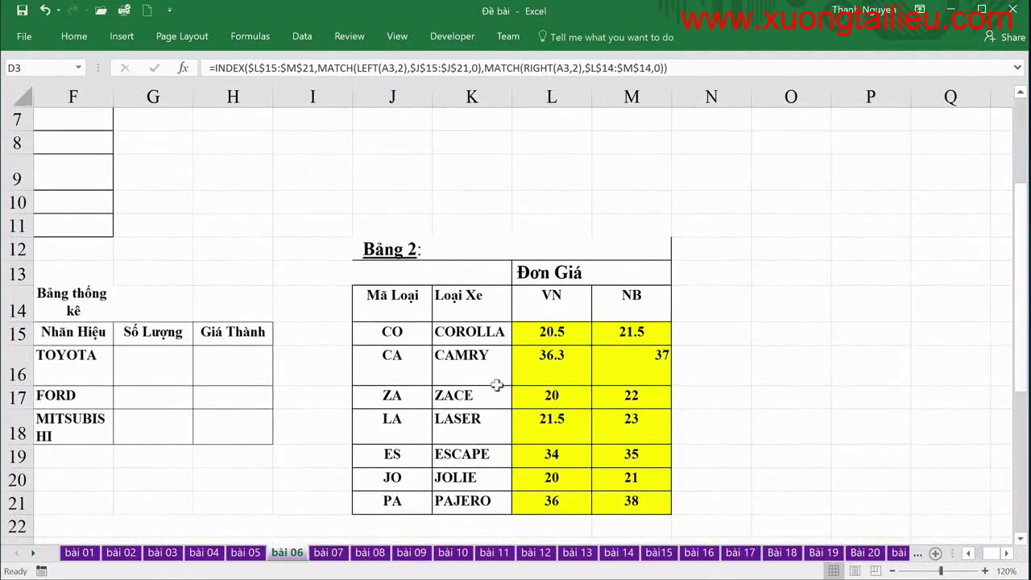
click(979, 553)
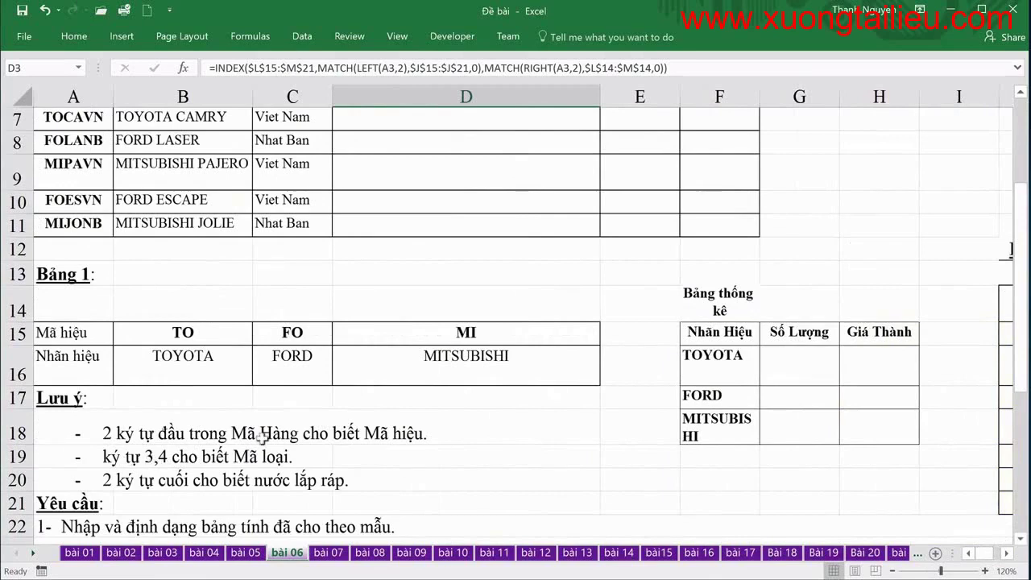
scroll(258, 460, up, 2)
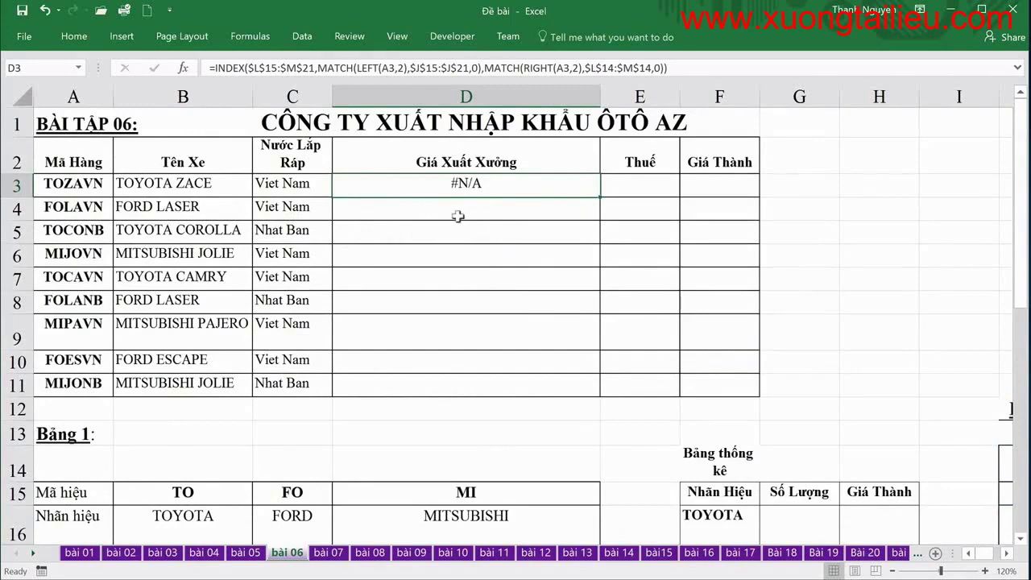
key(F2)
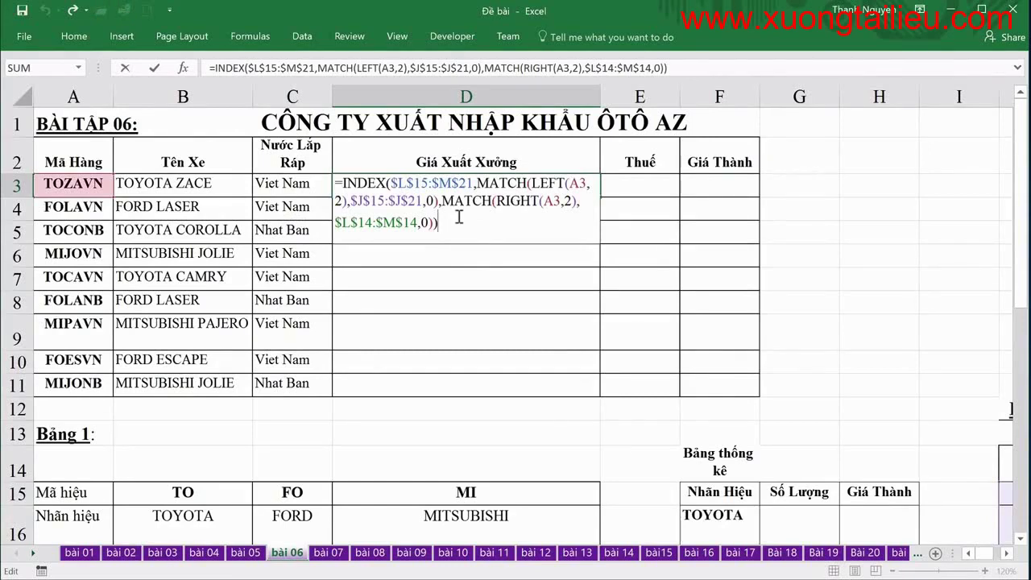
Replace LEFT(A3,2) with MID(A3,3,2) in D3's price lookup formula
drag(533, 184, 349, 200)
text(mid()
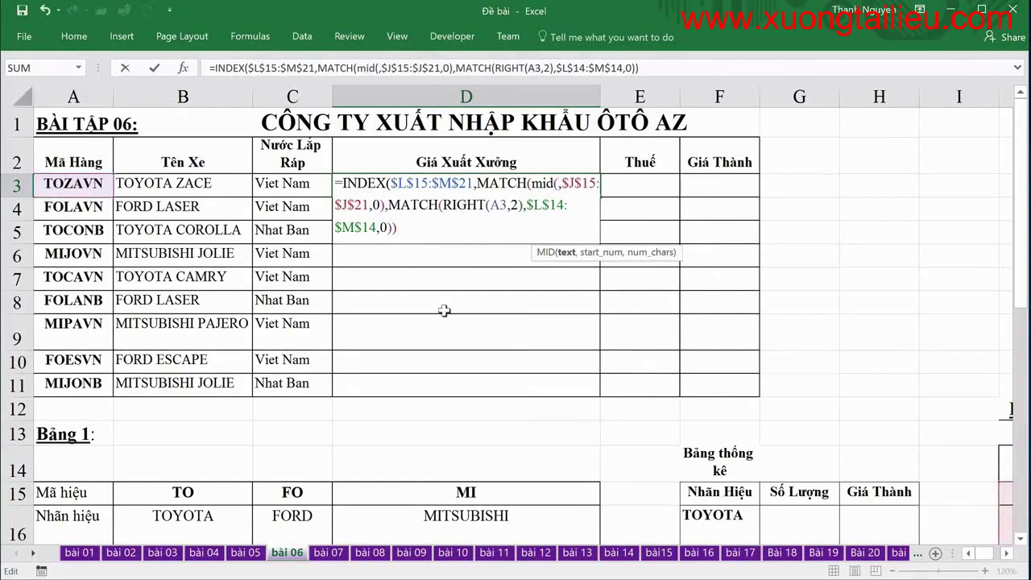
click(77, 190)
text(3)
key(BackSpace)
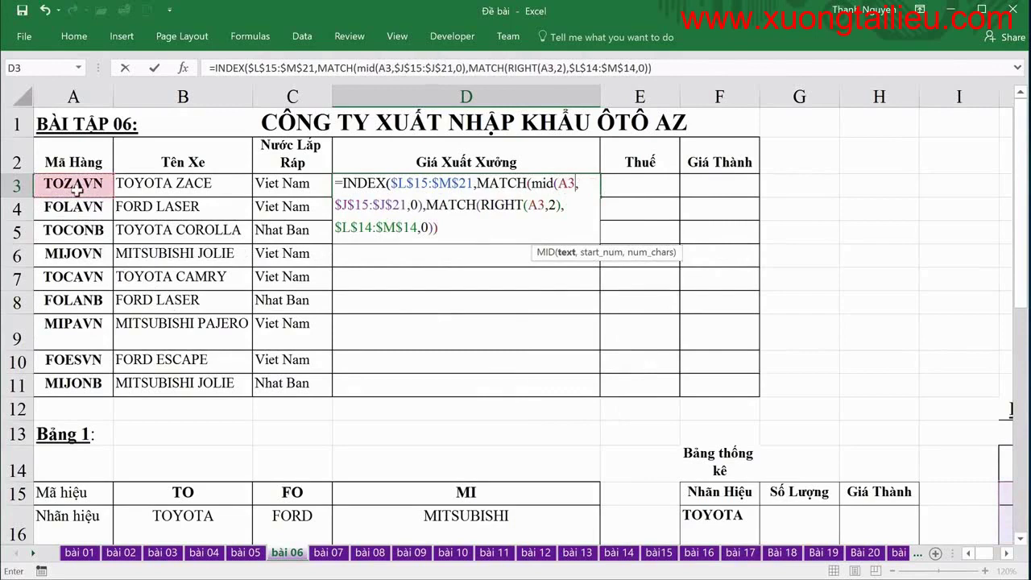
text(,3,2))
key(Right)
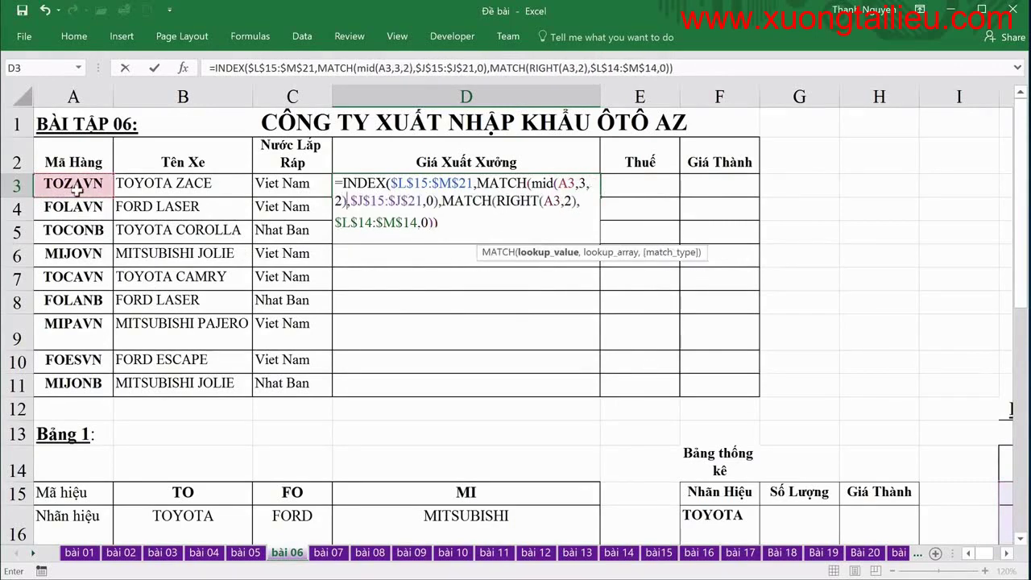
key(Return)
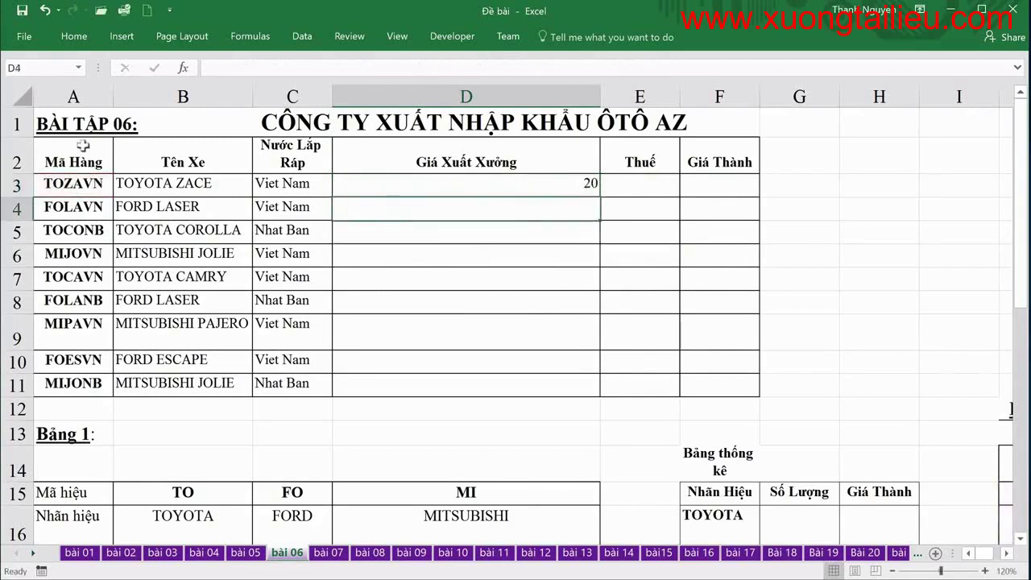
Copy the price formula down to D11 and narrow column D
click(455, 183)
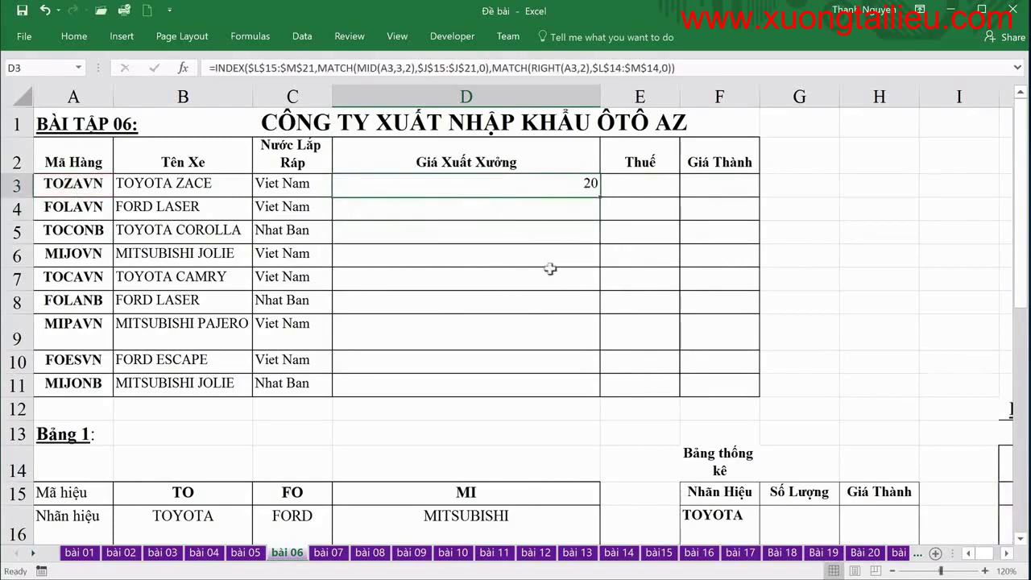
drag(600, 196, 580, 394)
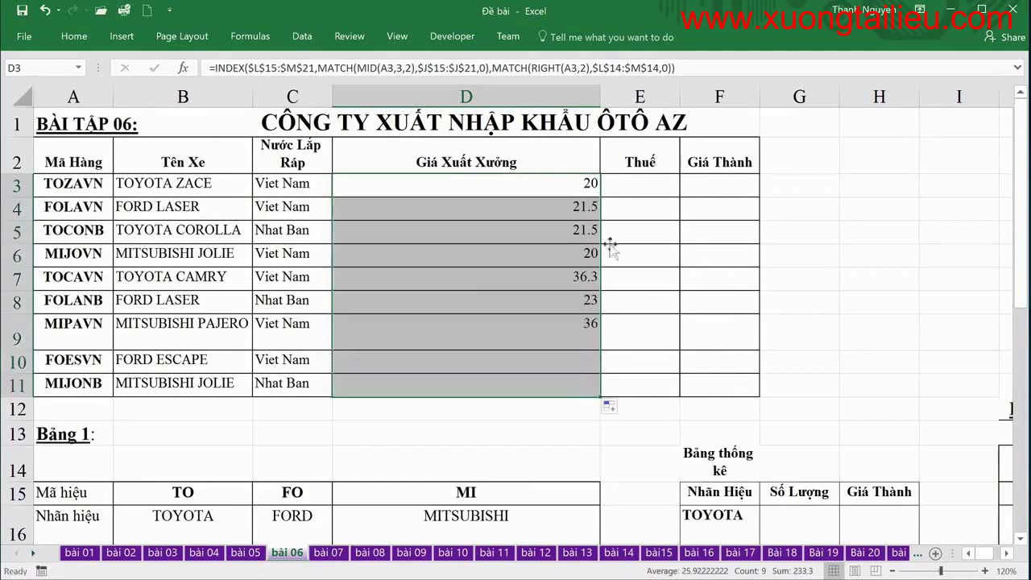
drag(600, 95, 446, 95)
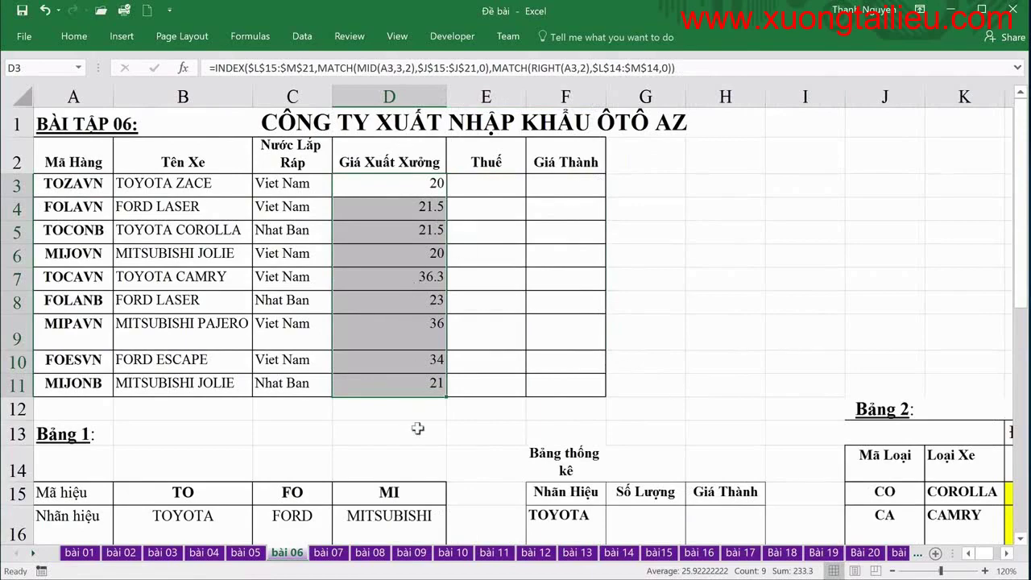
scroll(417, 427, down, 2)
scroll(417, 428, down, 2)
scroll(418, 427, down, 2)
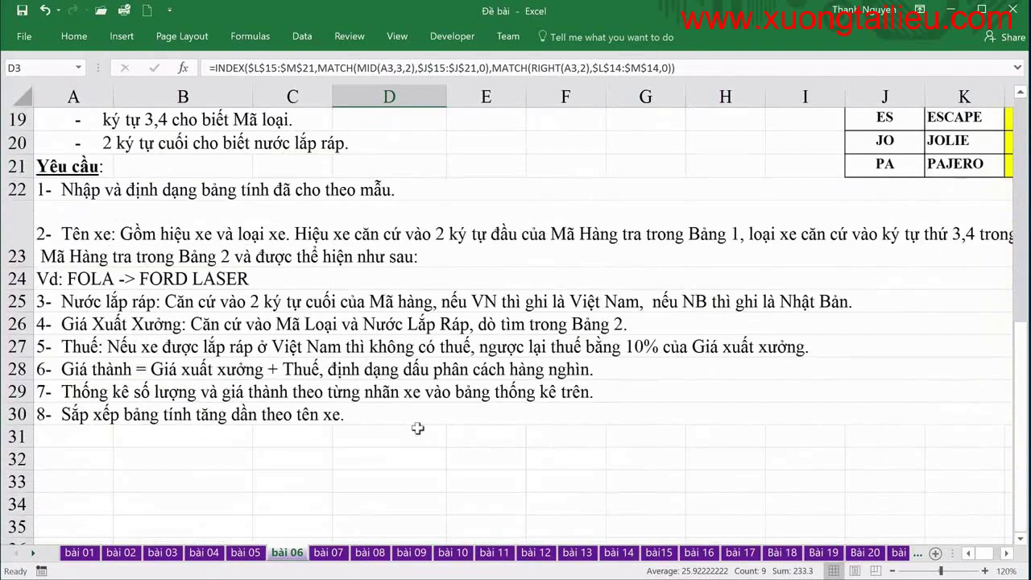
click(60, 347)
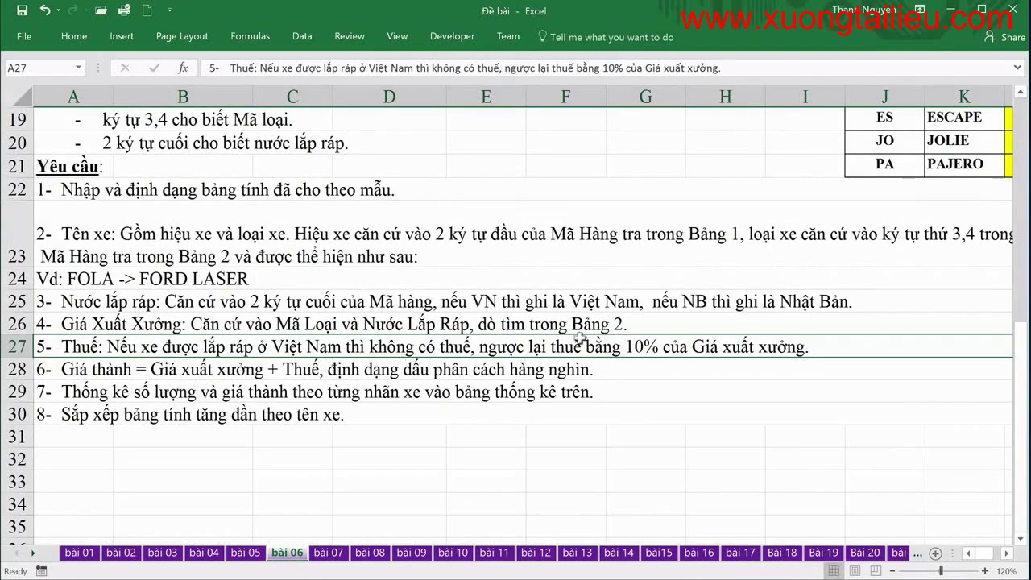
scroll(580, 339, up, 1)
scroll(585, 338, up, 5)
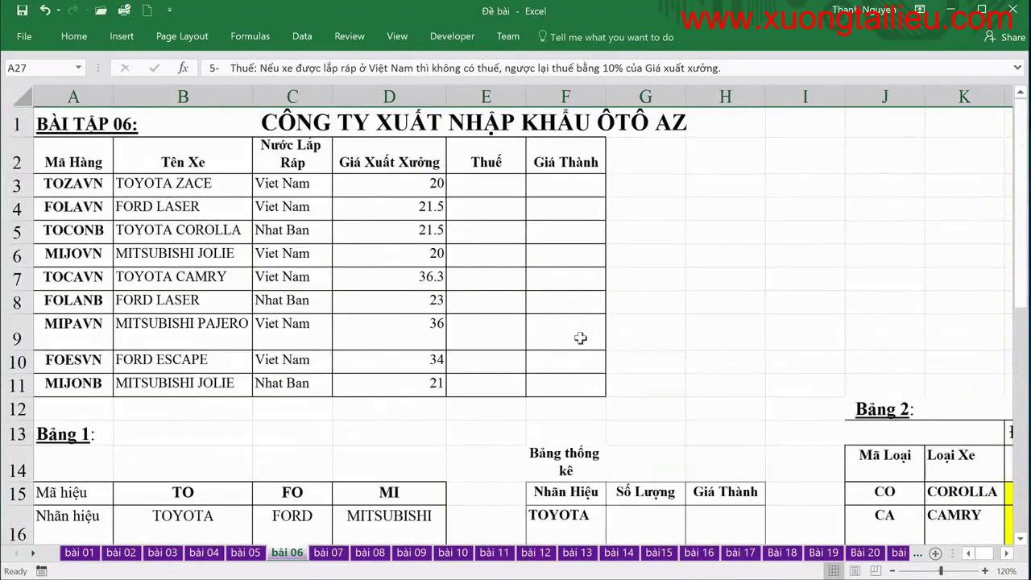
click(480, 190)
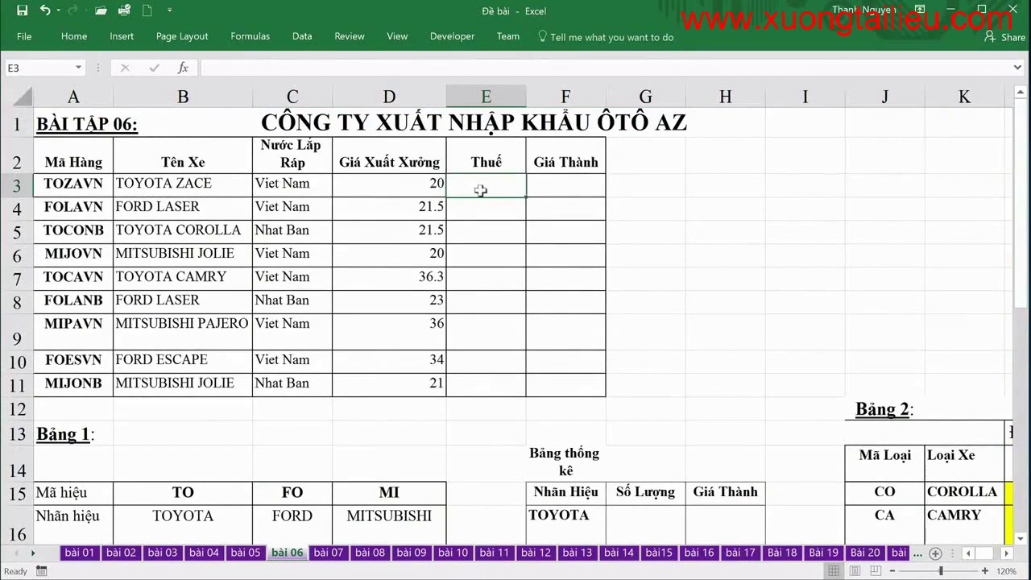
Enter the tax formula =IF(RIGHT(A3,2)<>"VN",D3*0.1,0) in E3
text(=if()
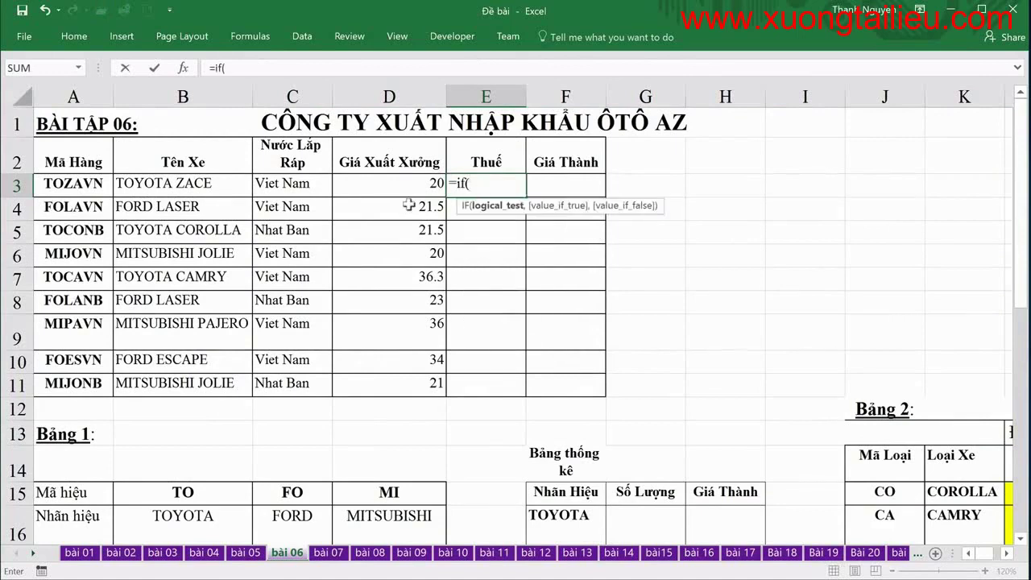
text(right()
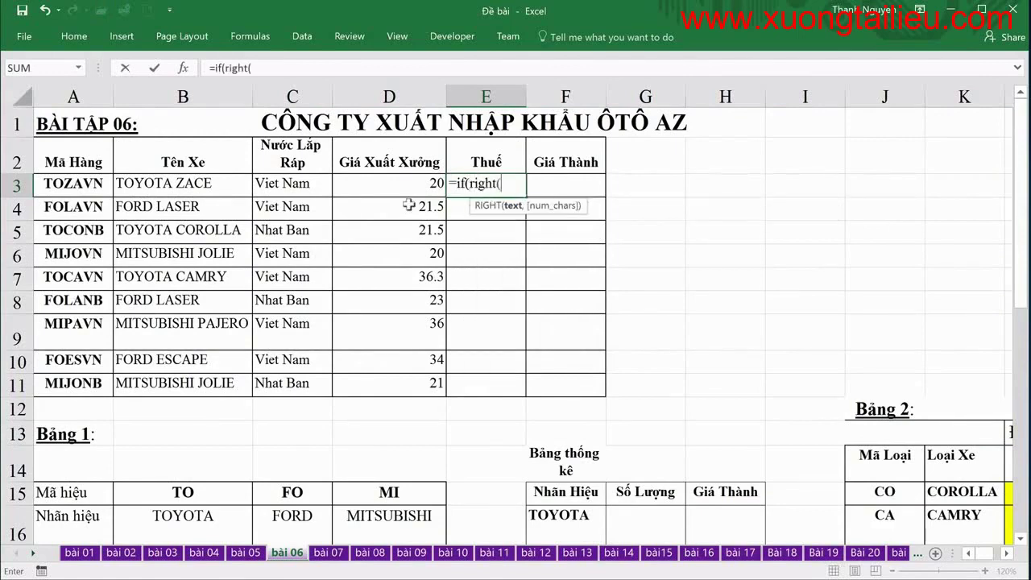
click(87, 186)
text(,2)<)
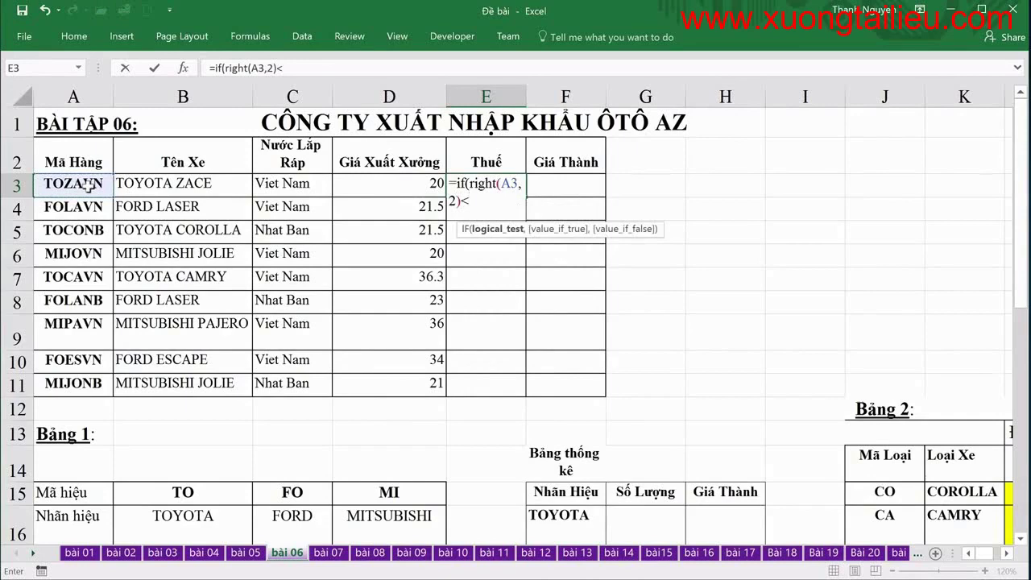
text(>"VN",)
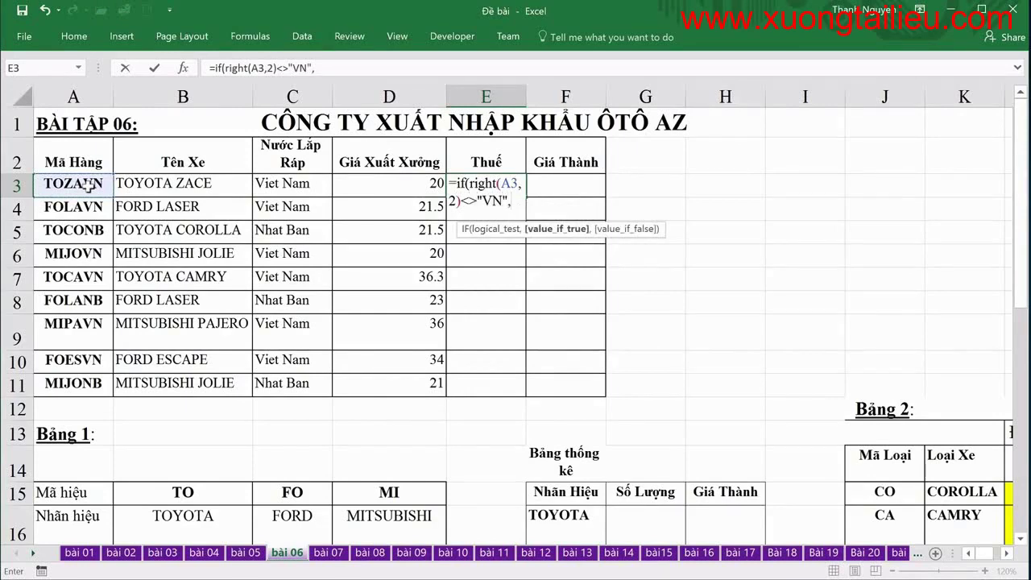
click(404, 186)
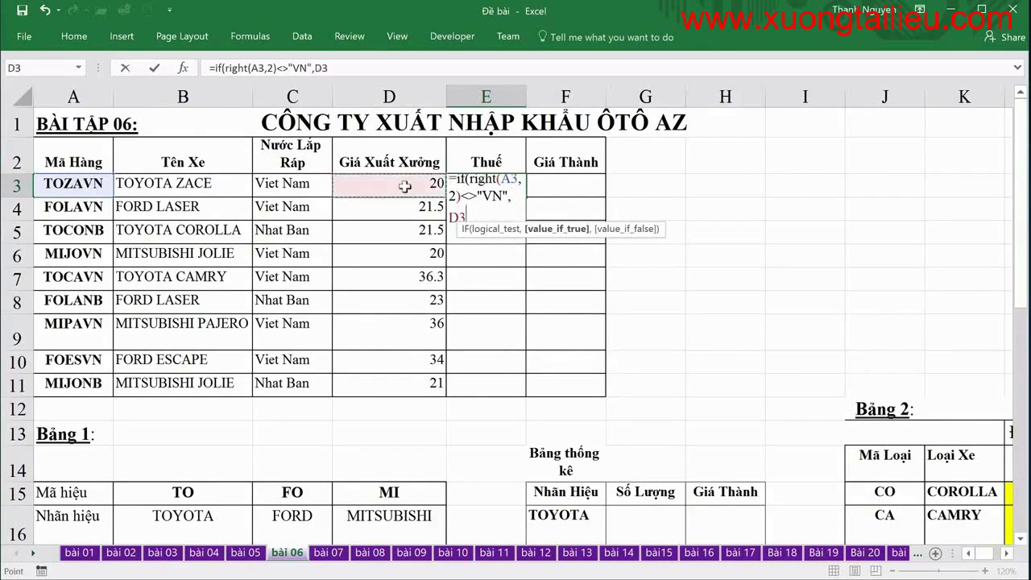
text(()
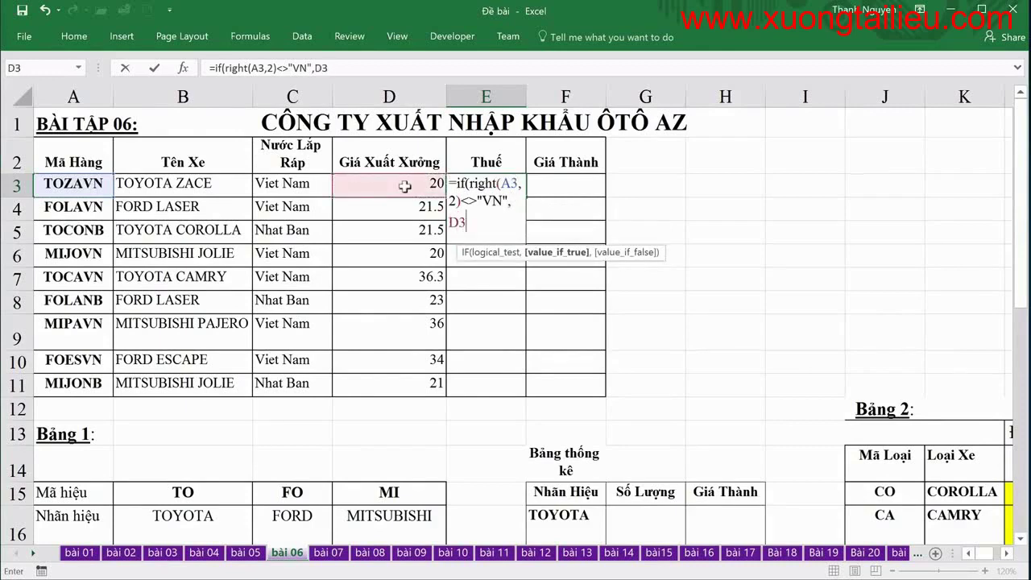
text(0.1,0)
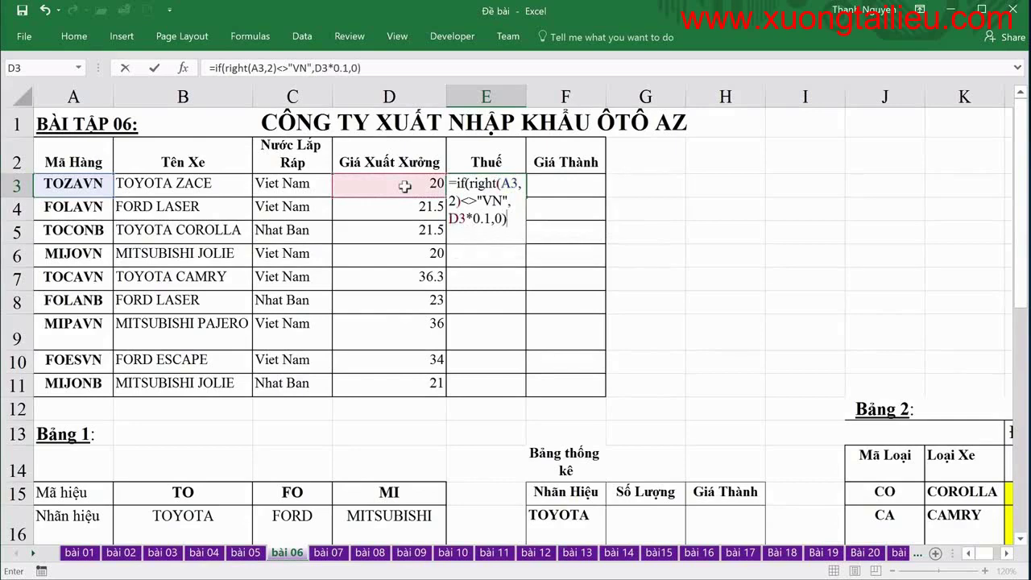
key(Return)
Fill the tax formula down to E11 and check the results in E5 and E8
click(475, 184)
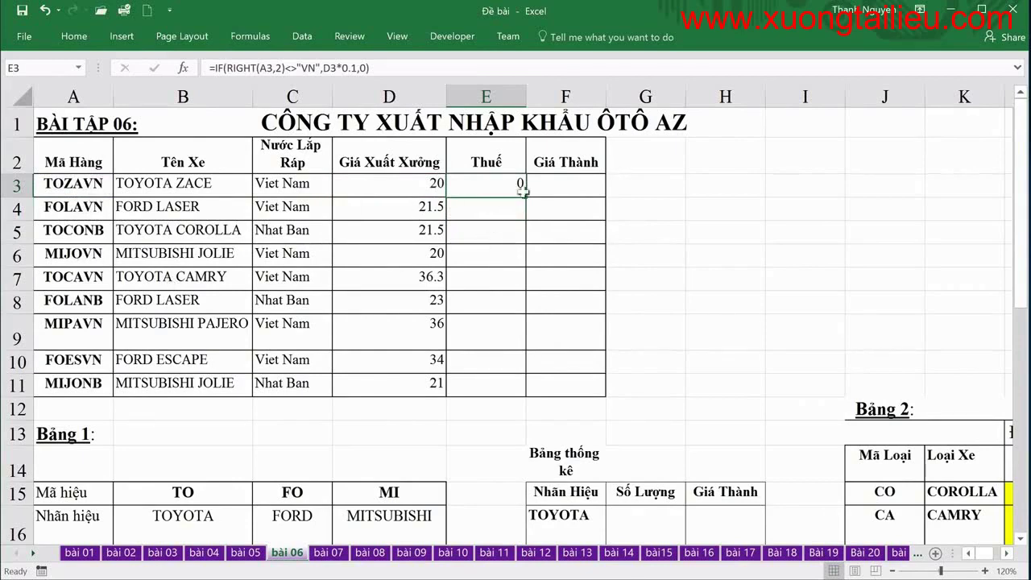
drag(525, 195, 516, 389)
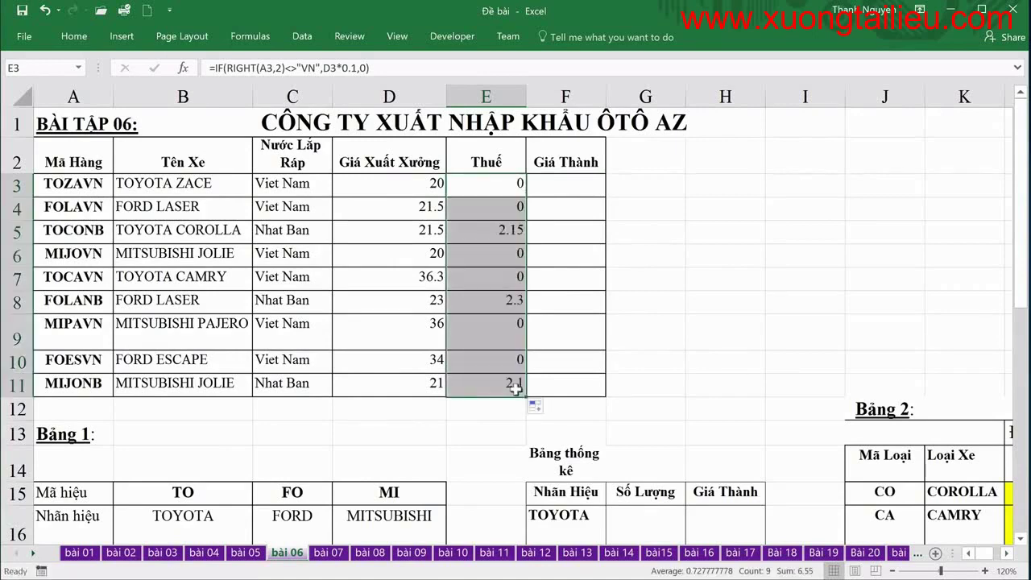
click(85, 232)
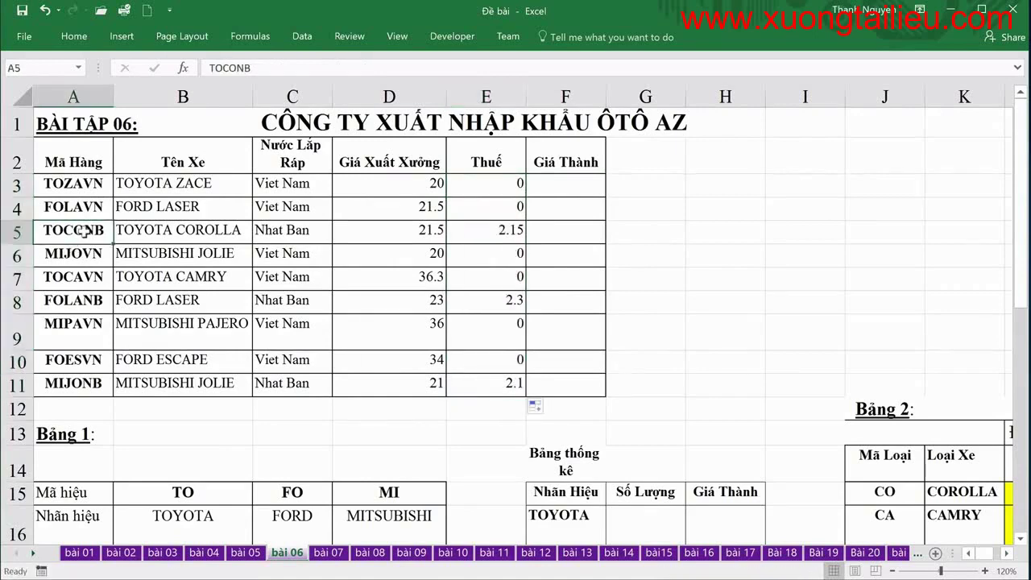
click(513, 232)
click(510, 303)
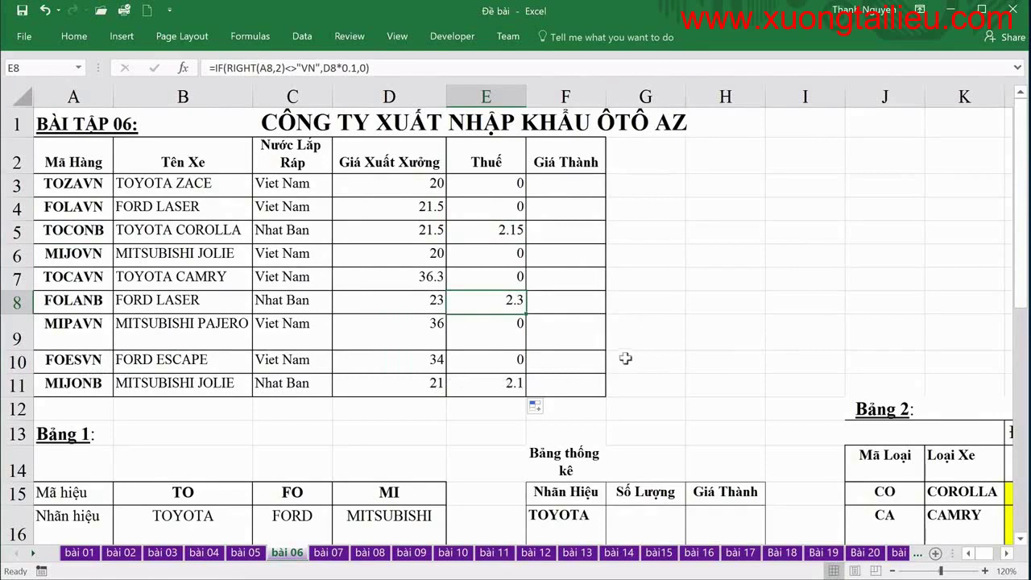
click(572, 189)
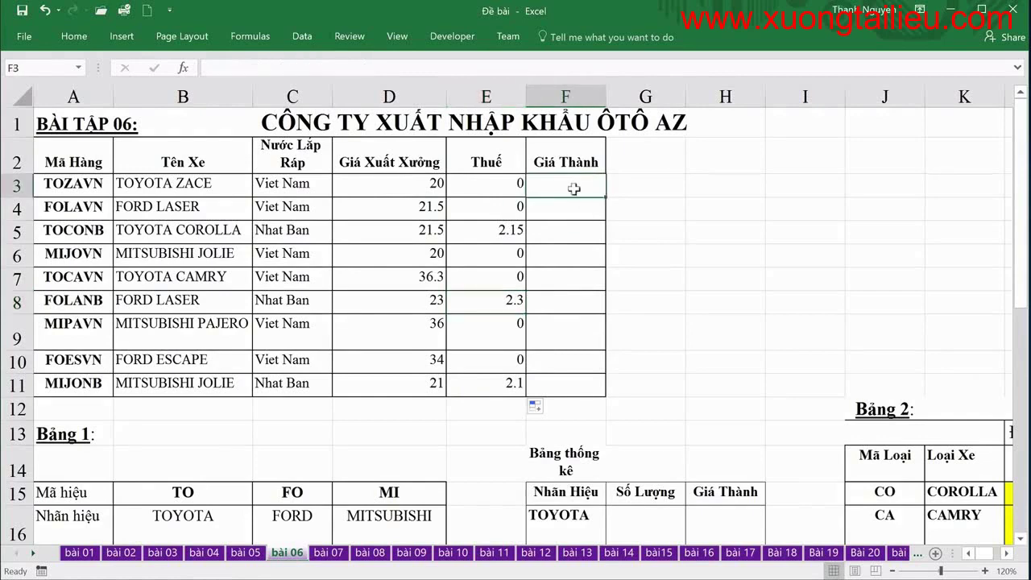
Enter =D3+E3 in F3 for the first car's Giá Thành
text(=)
text(s)
text(um()
key(BackSpace)
key(BackSpace)
key(BackSpace)
key(BackSpace)
key(Left)
key(Left)
text(+)
key(Left)
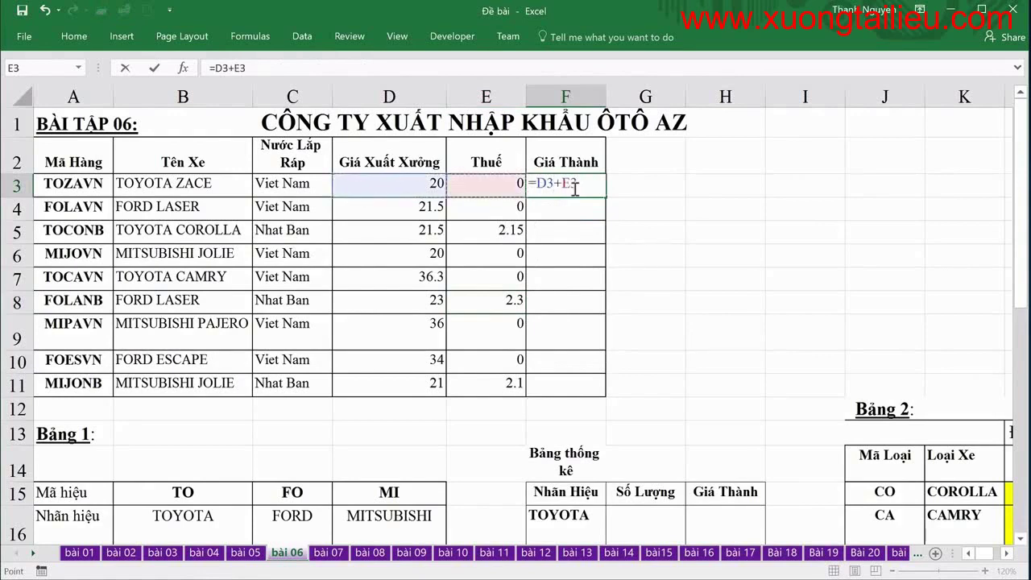
key(Return)
Fill the Giá Thành formula down to F11 and scroll to review the results
click(596, 186)
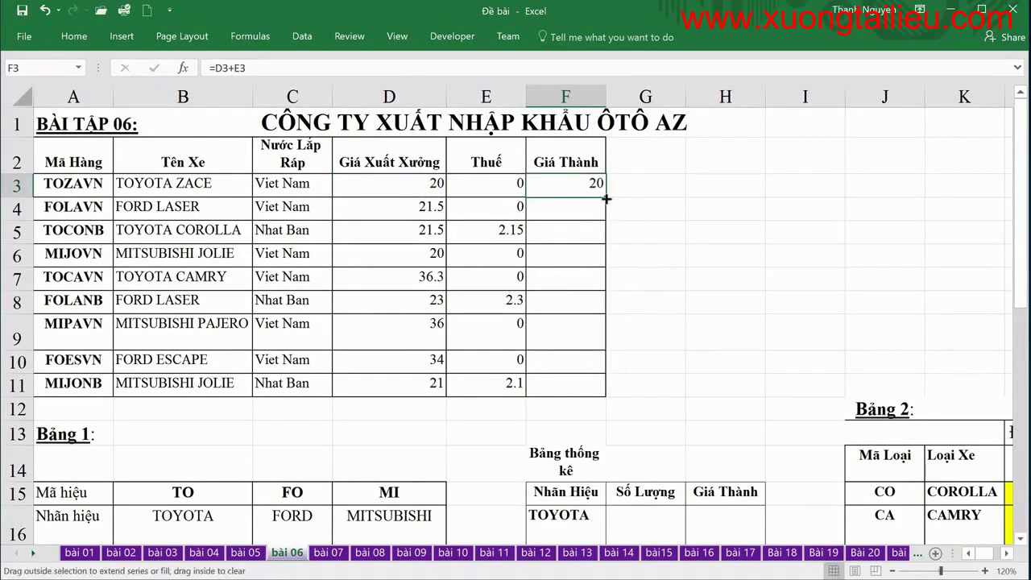
double_click(606, 197)
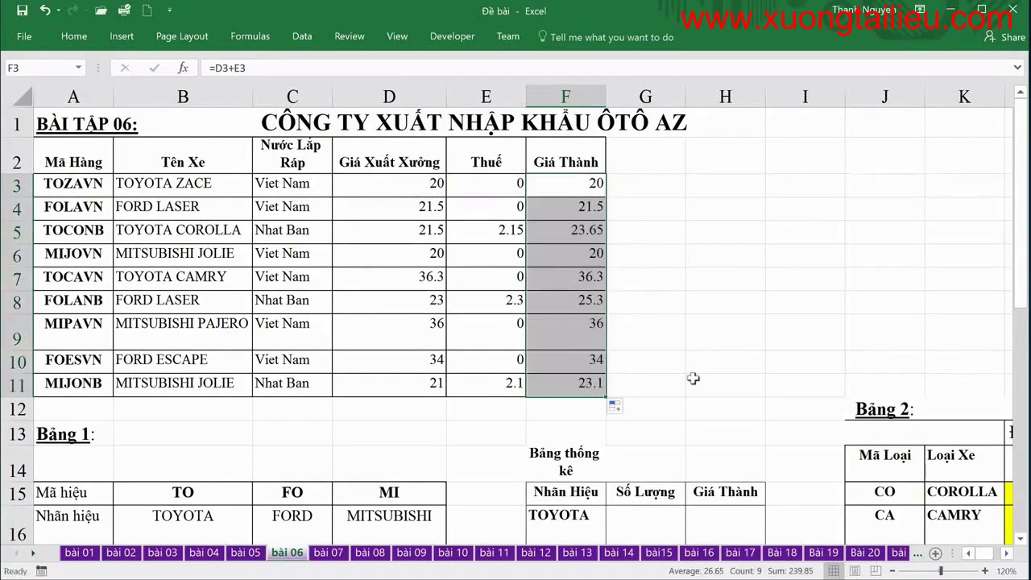
scroll(693, 378, down, 1)
scroll(693, 377, down, 2)
scroll(693, 378, down, 2)
scroll(692, 378, down, 1)
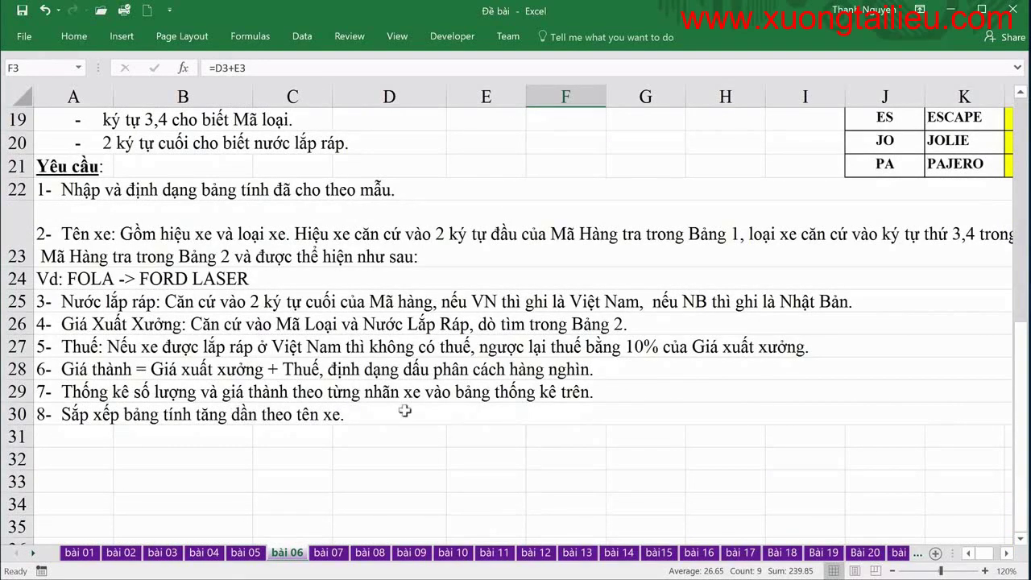
scroll(404, 411, up, 2)
scroll(404, 411, up, 1)
scroll(404, 411, up, 1)
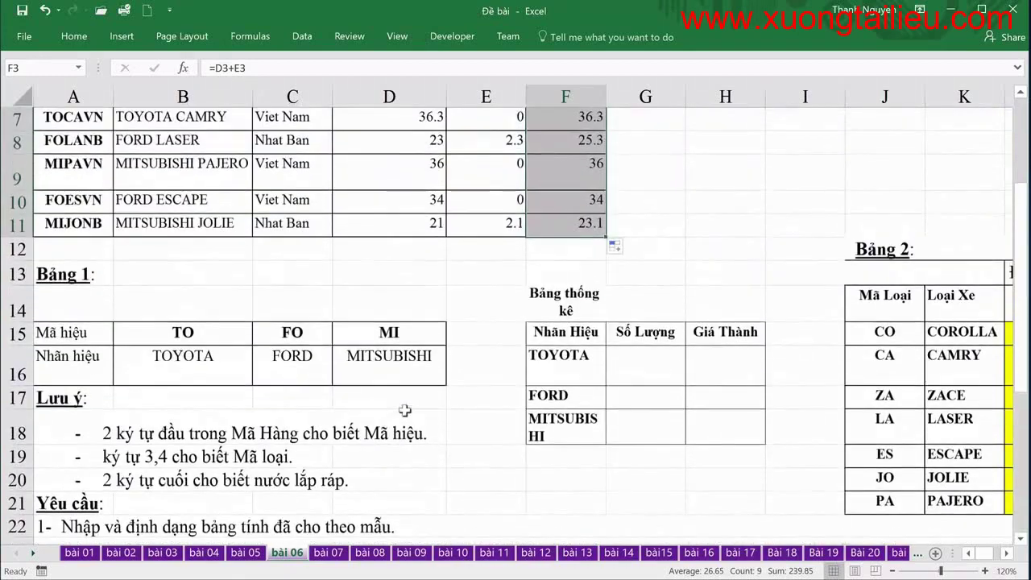
click(646, 358)
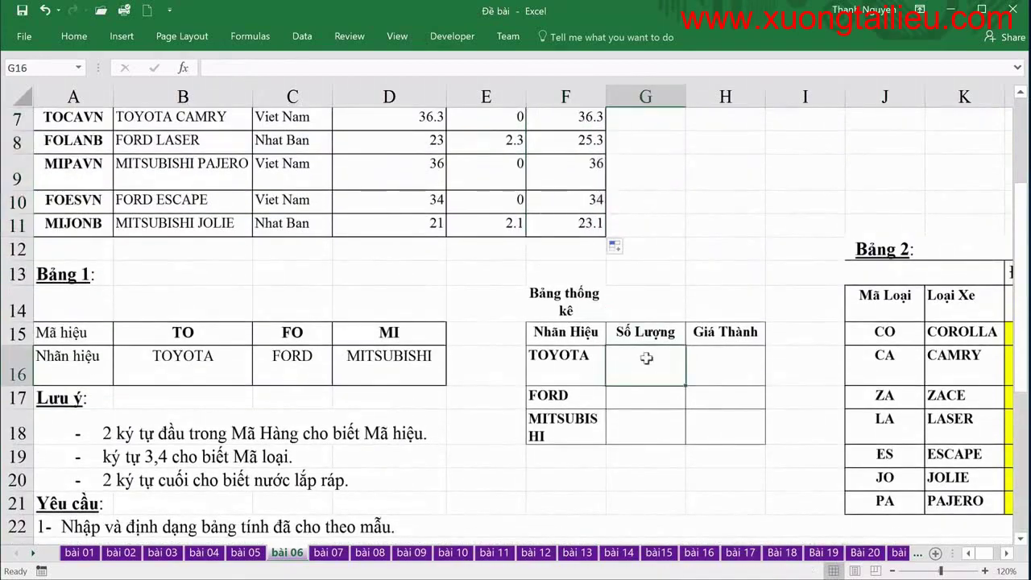
scroll(576, 357, up, 2)
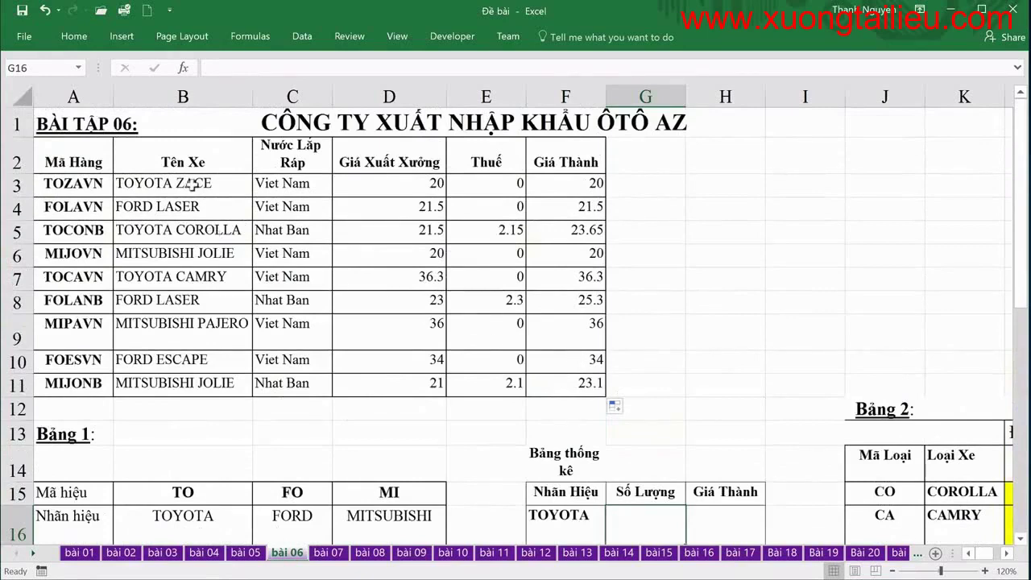
drag(200, 183, 202, 376)
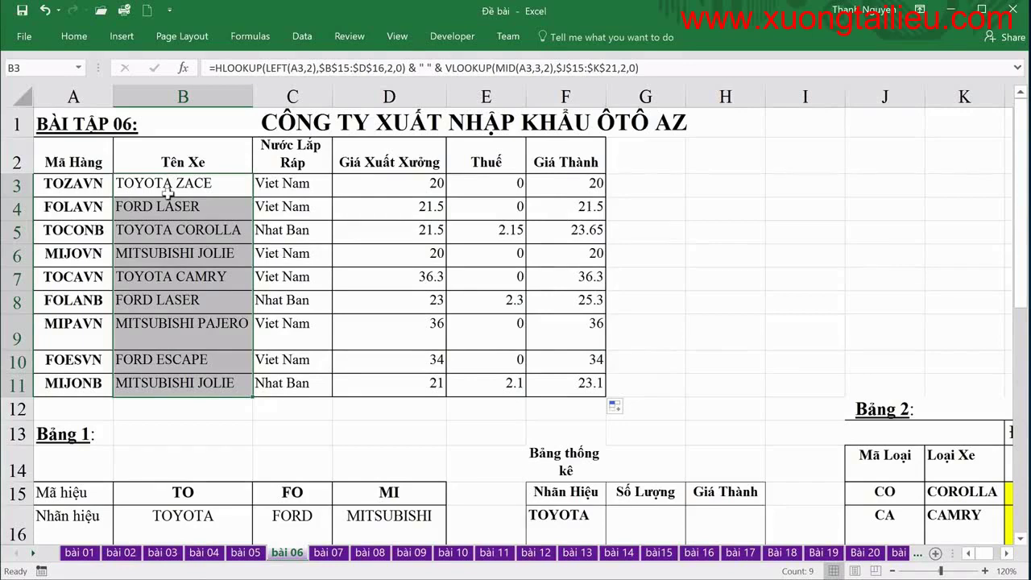
scroll(519, 354, down, 1)
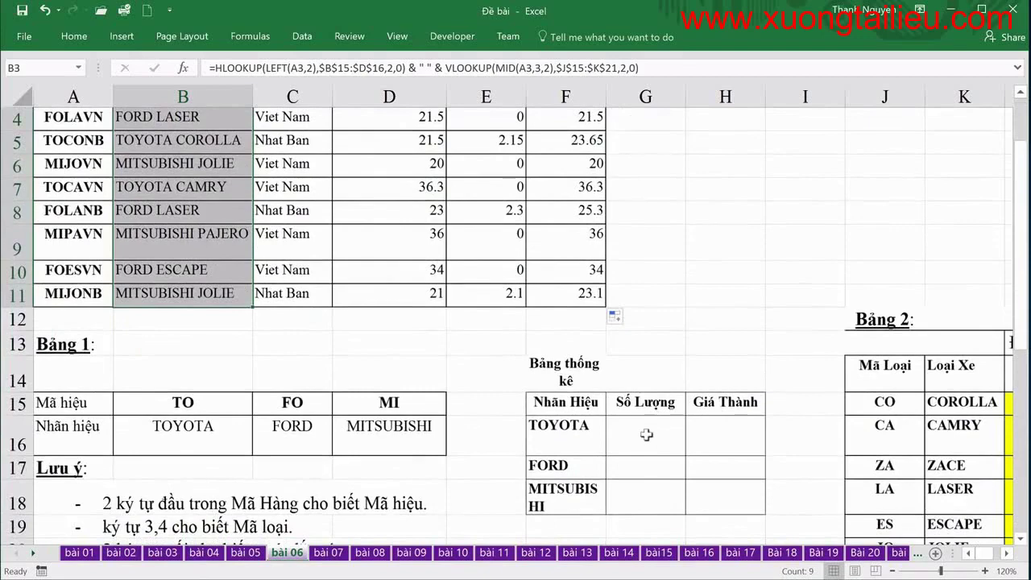
scroll(646, 435, up, 1)
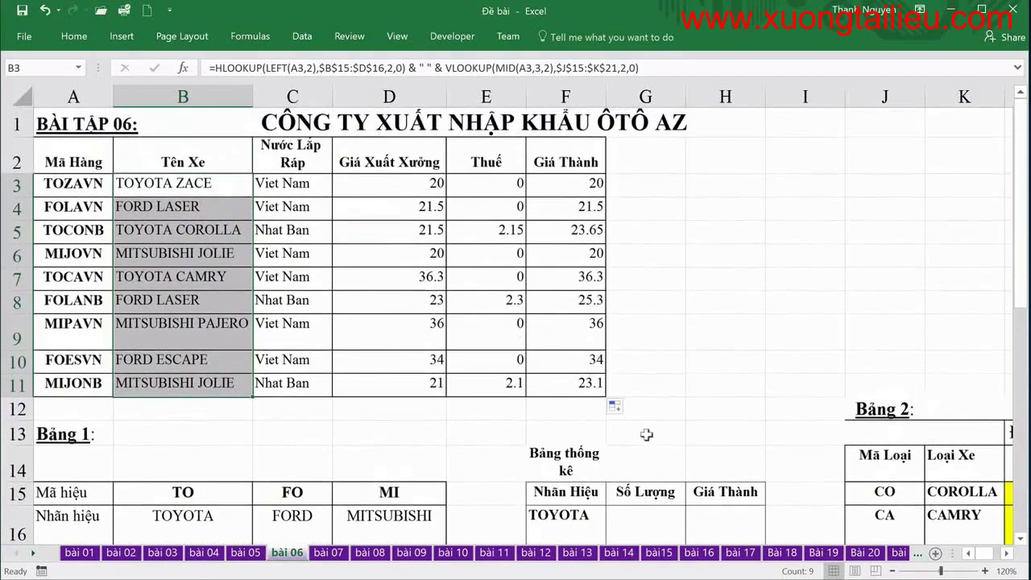
Begin a COUNTIF formula in cell G16 for the TOYOTA count
click(643, 521)
text(=c)
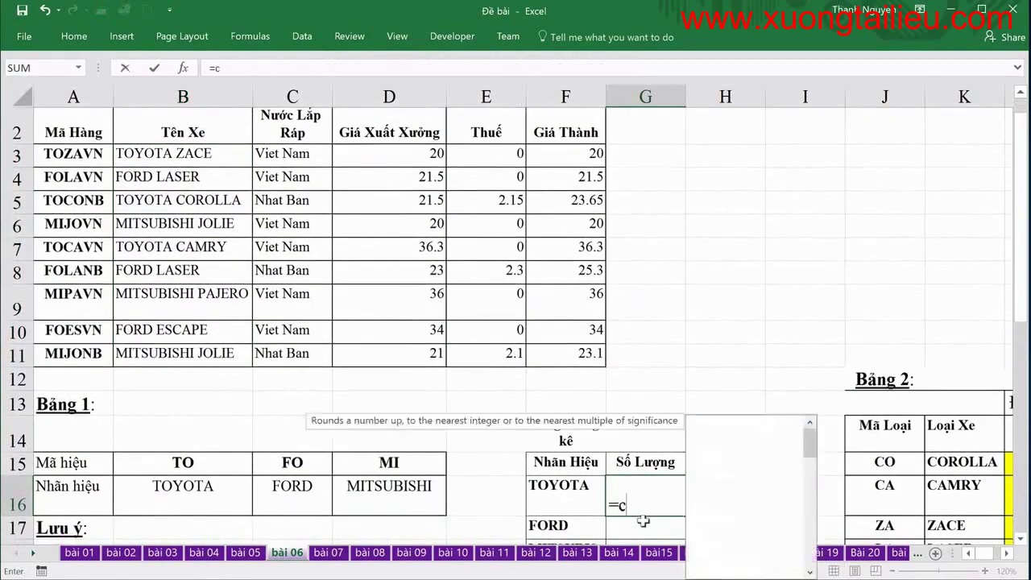
text(ountif*)
key(BackSpace)
text(*)
key(BackSpace)
text(*)
key(BackSpace)
text(()
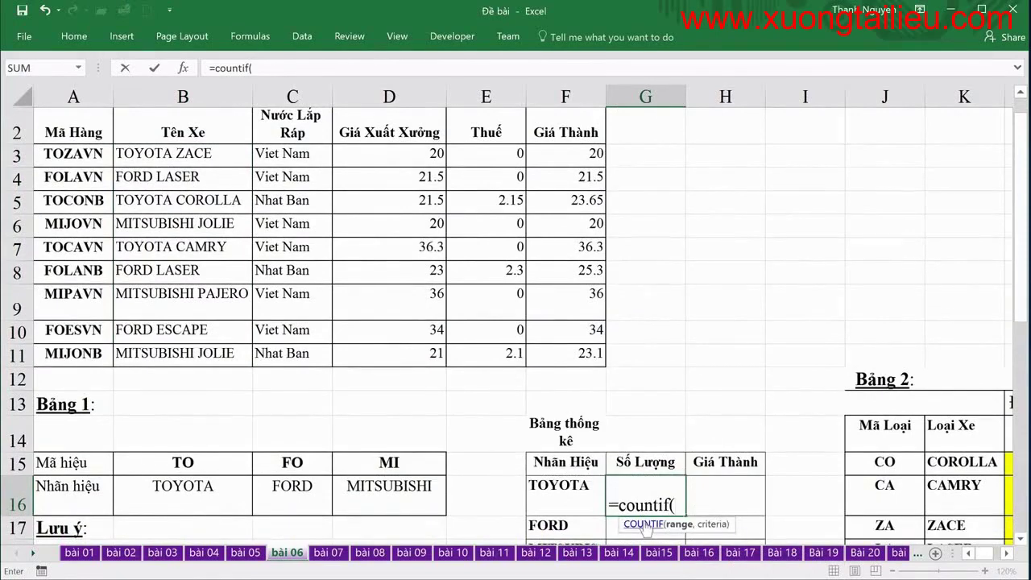
Complete it as =COUNTIF($B$3:$B$11,F16) using the absolute car-name range
click(183, 151)
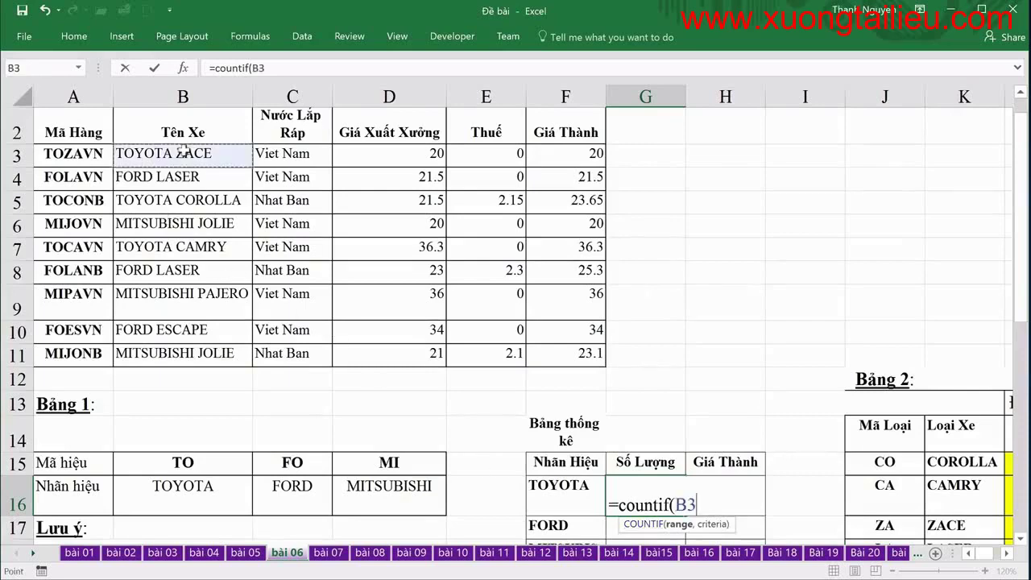
drag(184, 151, 195, 354)
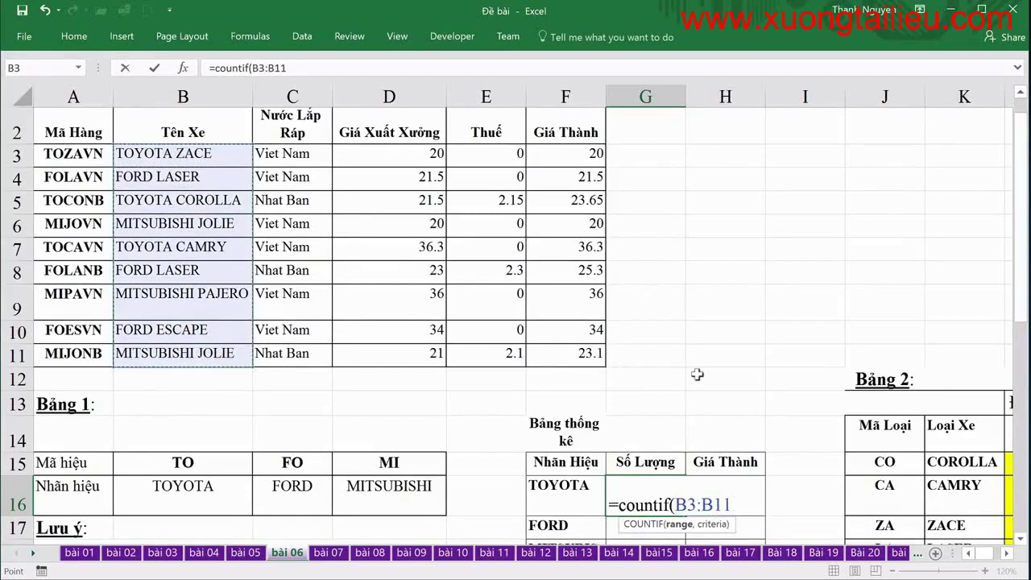
key(F4)
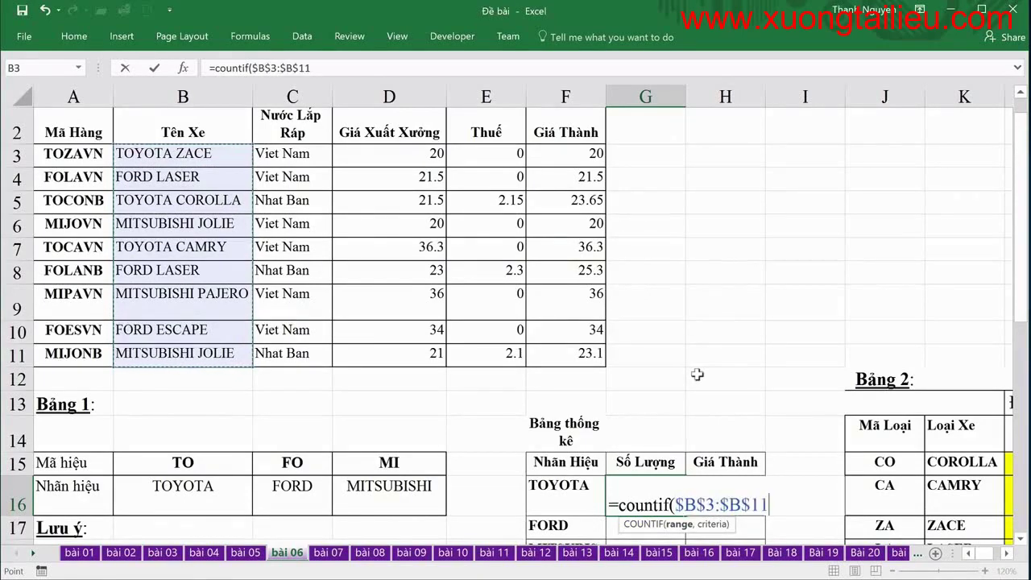
text(,,)
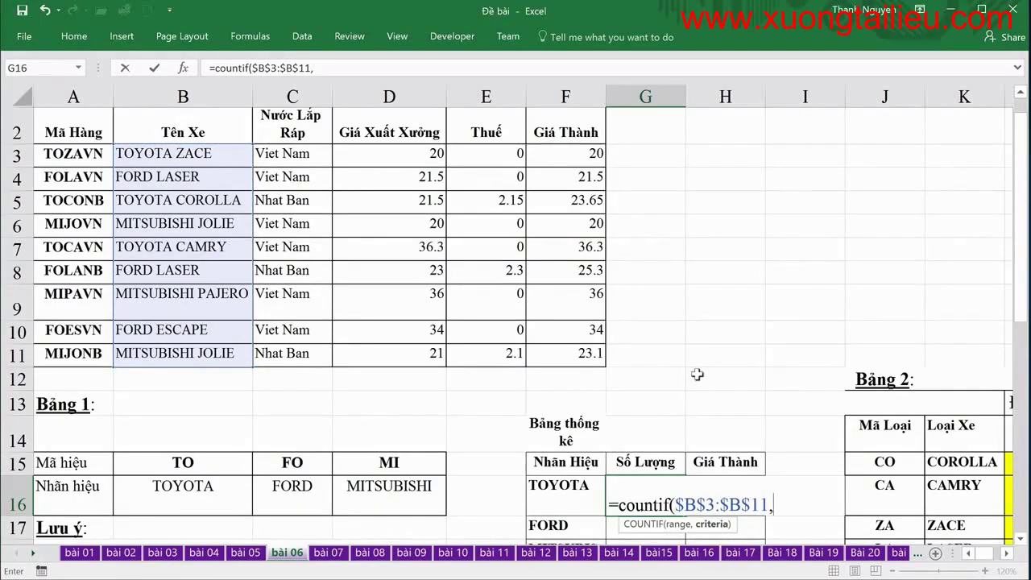
click(572, 490)
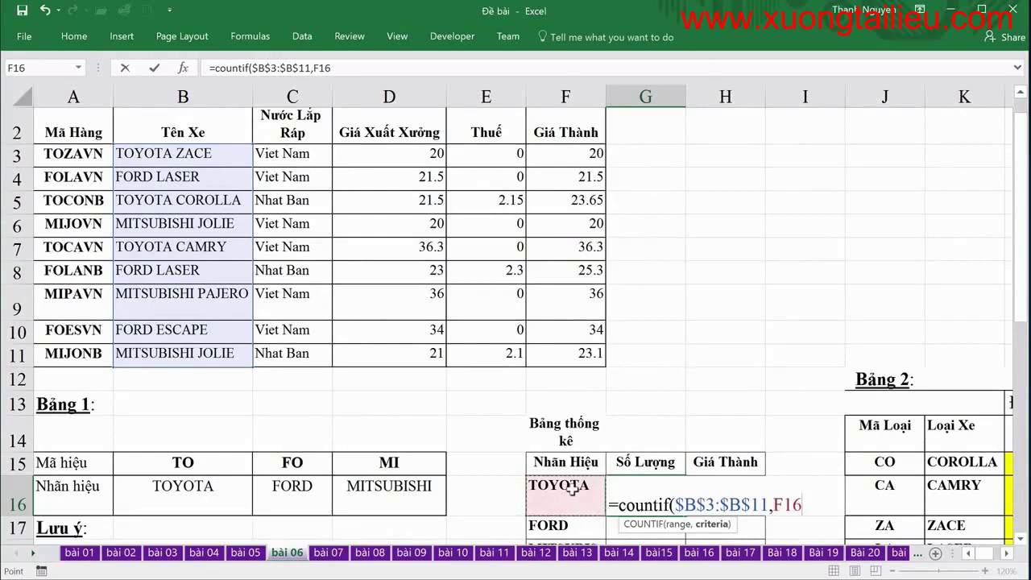
text())
key(Return)
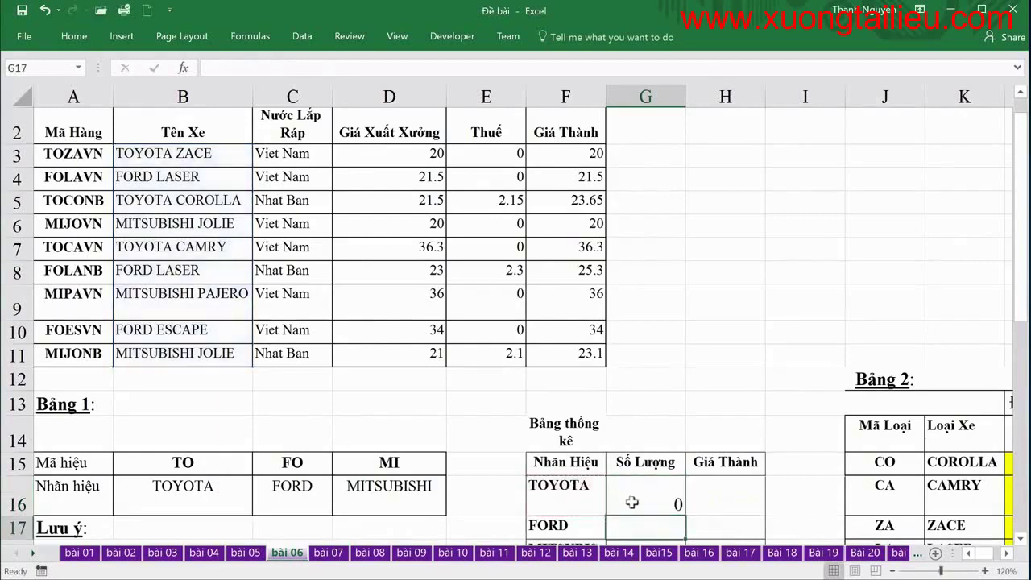
Append &"*" to the G16 criterion so brand names match by wildcard
click(632, 502)
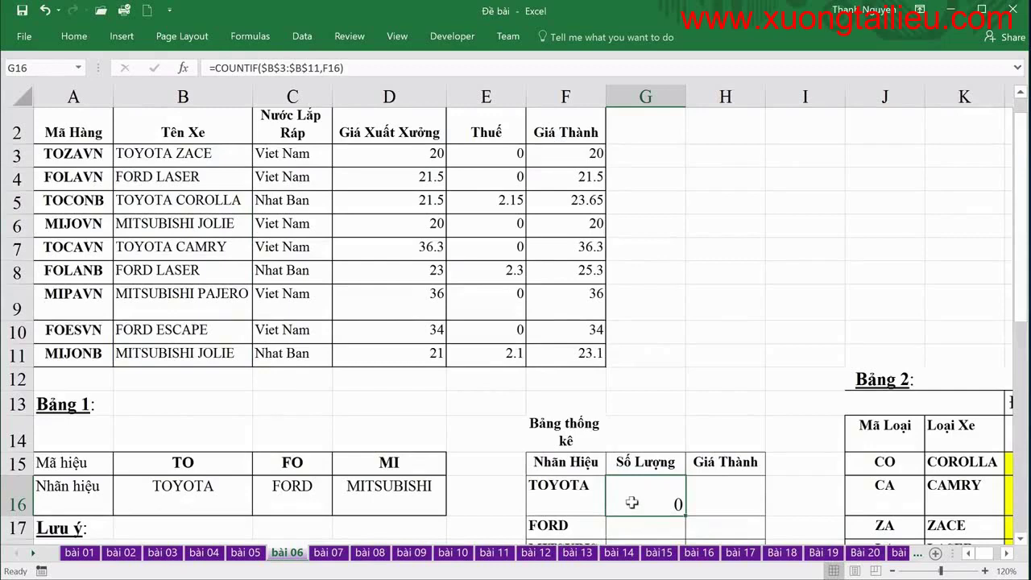
click(353, 67)
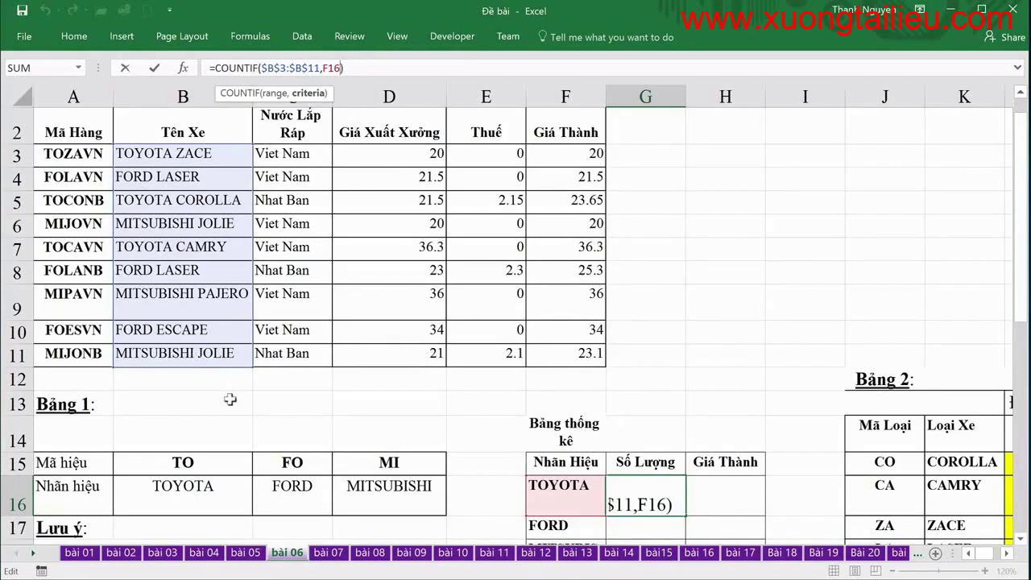
text(&")
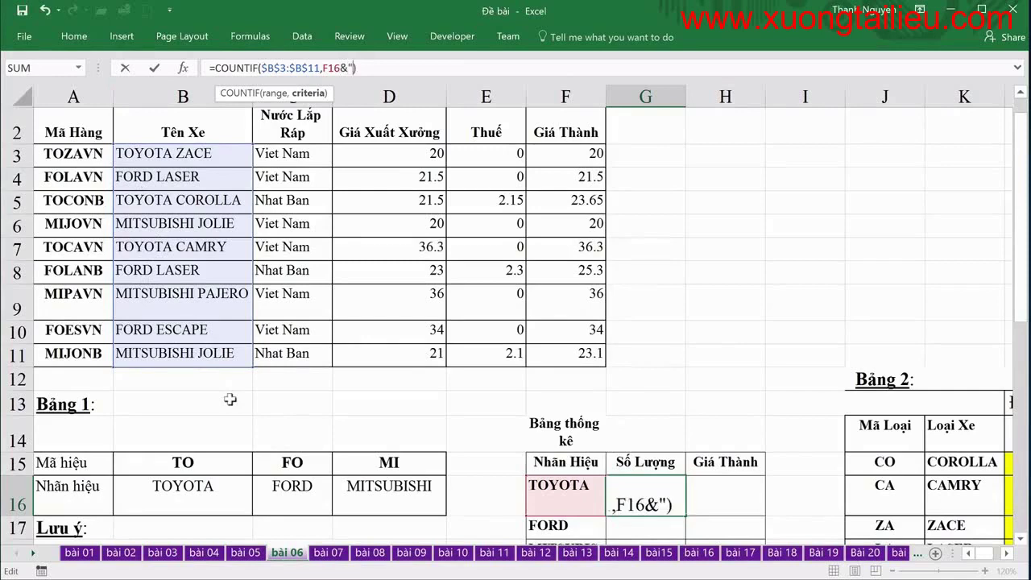
text(*")
key(Return)
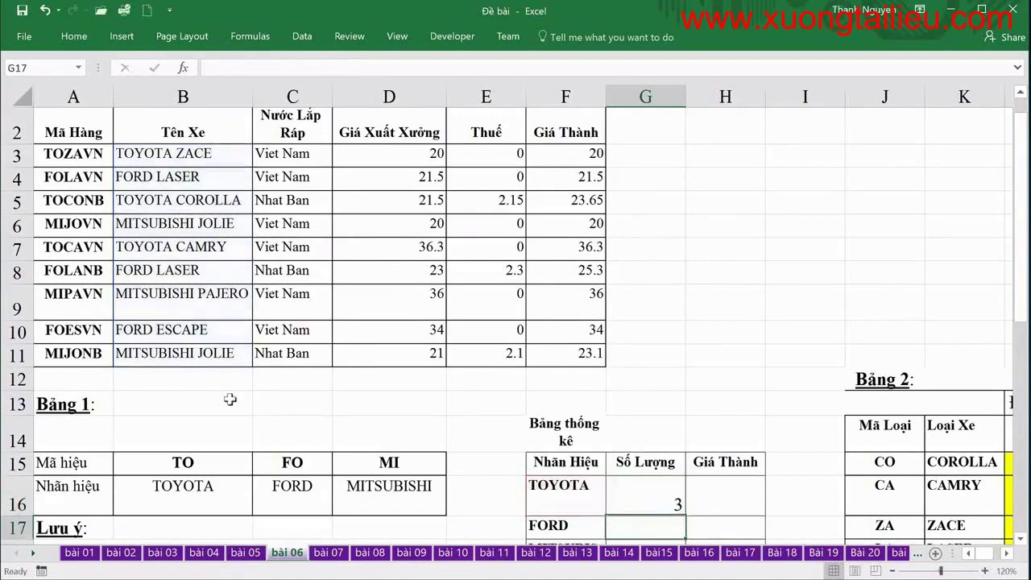
Copy the G16 count formula down to G18 for FORD and MITSUBISHI
click(625, 490)
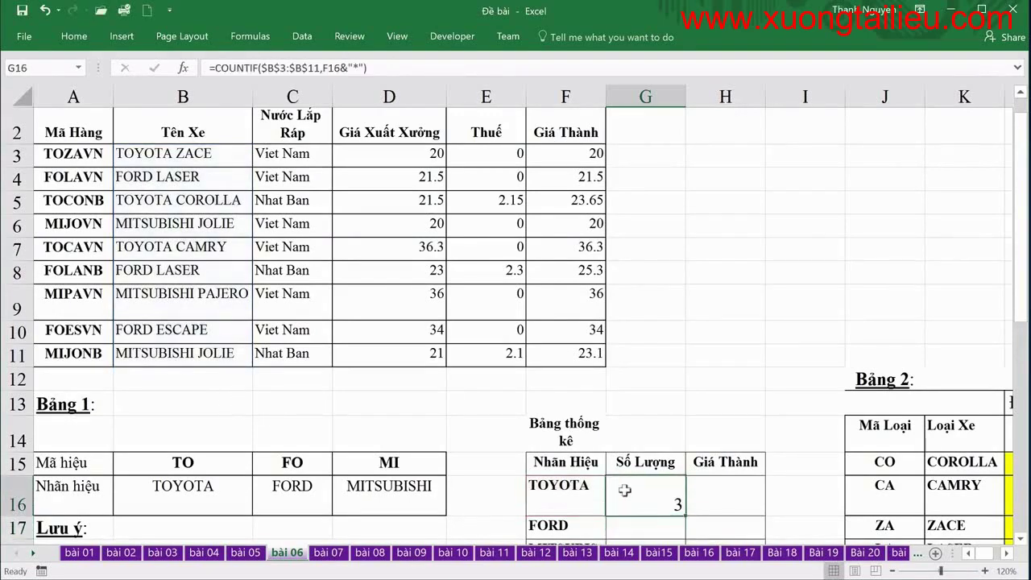
scroll(626, 490, down, 1)
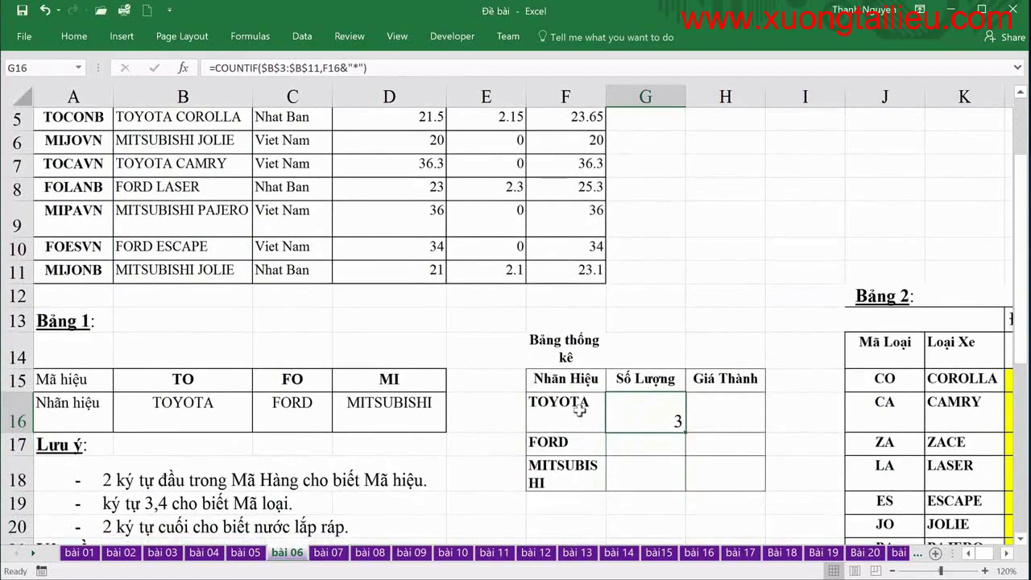
drag(688, 434, 686, 483)
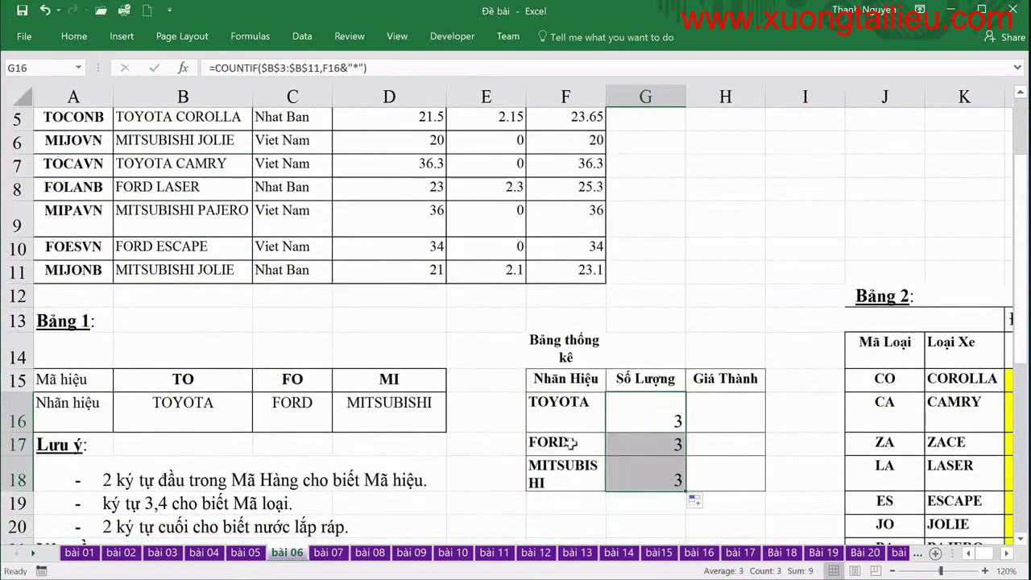
scroll(569, 442, up, 3)
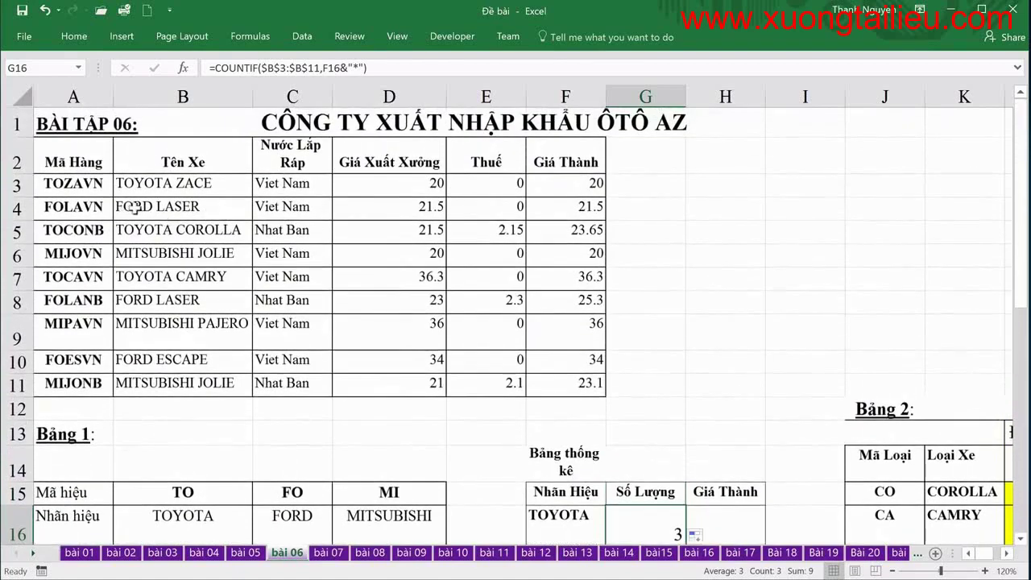
click(134, 207)
click(147, 300)
click(154, 357)
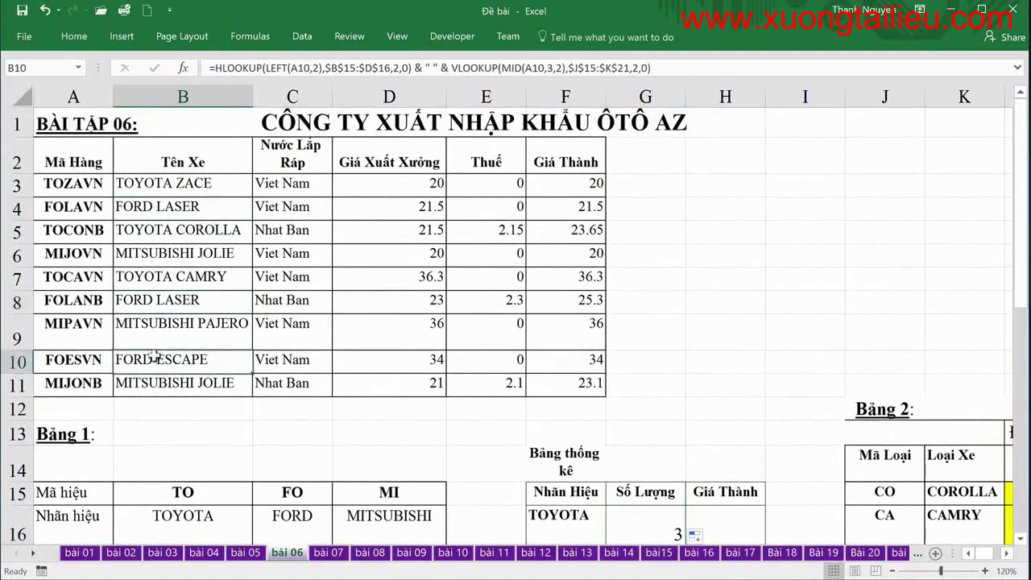
scroll(421, 299, down, 2)
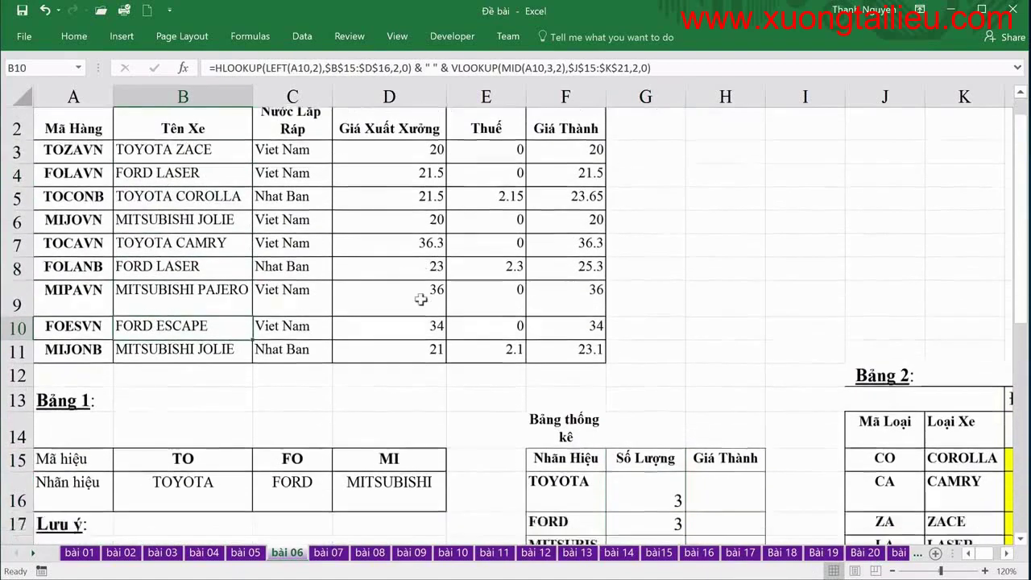
click(719, 368)
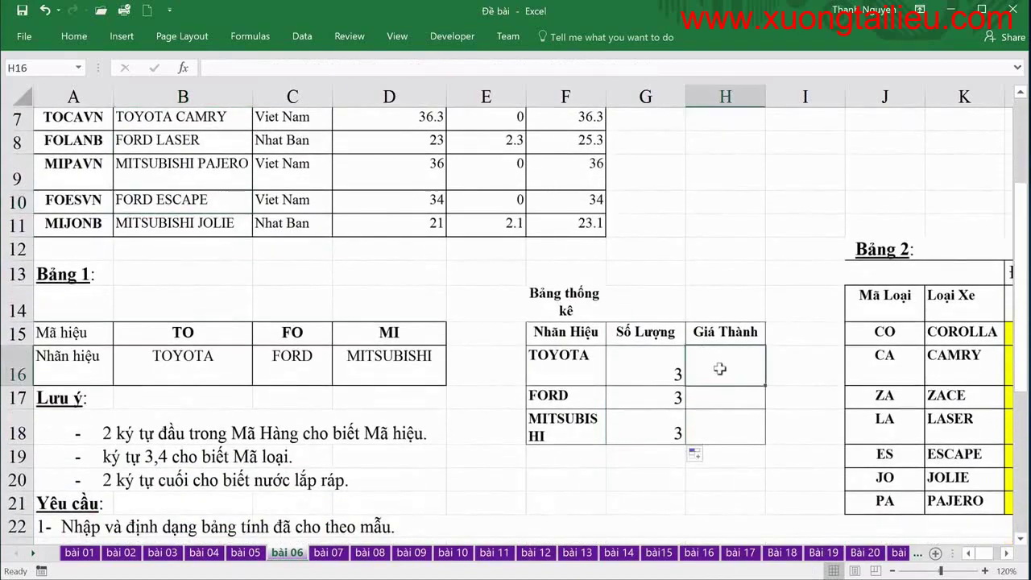
scroll(720, 368, up, 2)
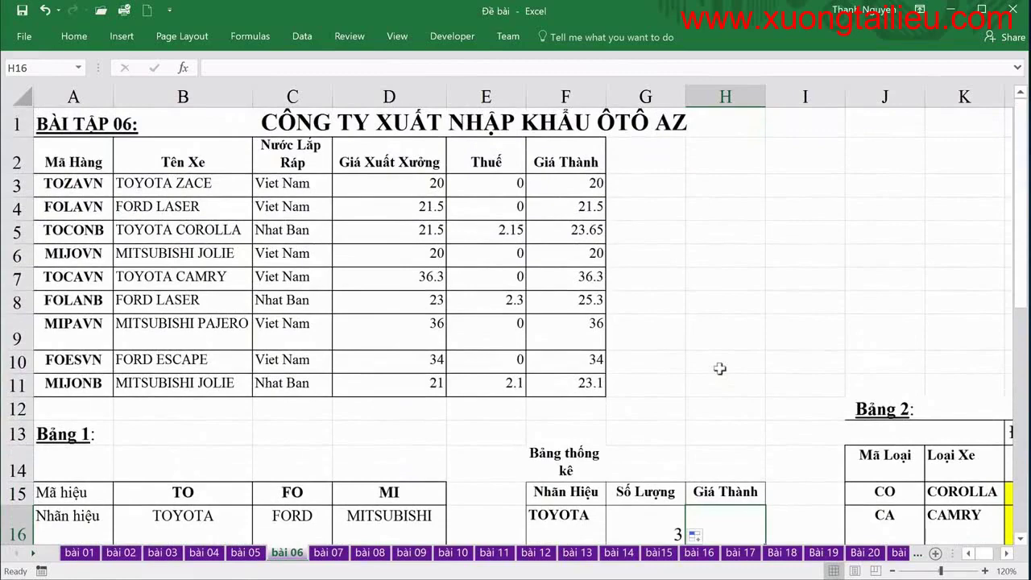
scroll(719, 368, down, 1)
click(653, 436)
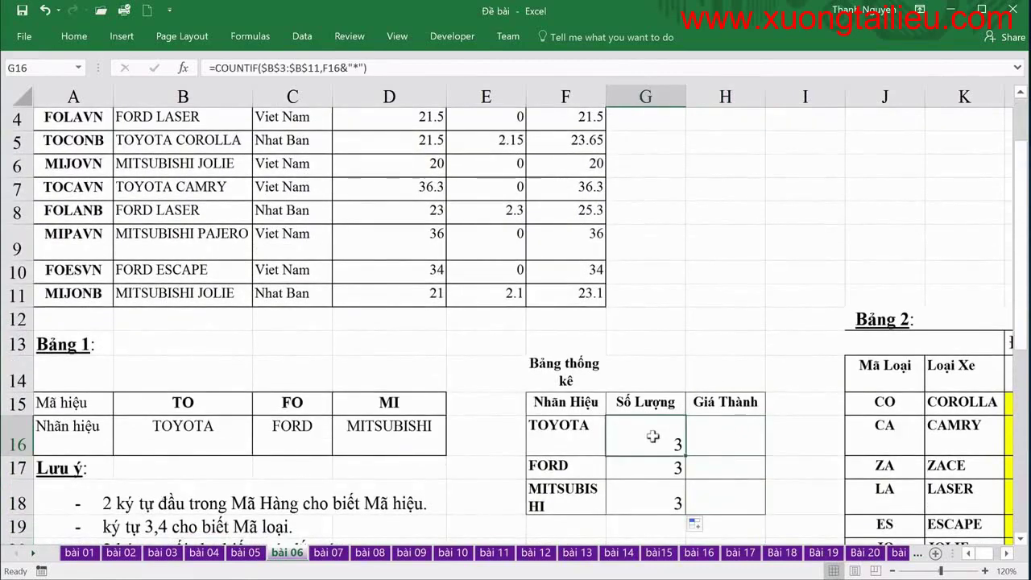
Start =SUMIF in H16 with the absolute car-name range $B$3:$B$11
click(725, 435)
text(=sumif()
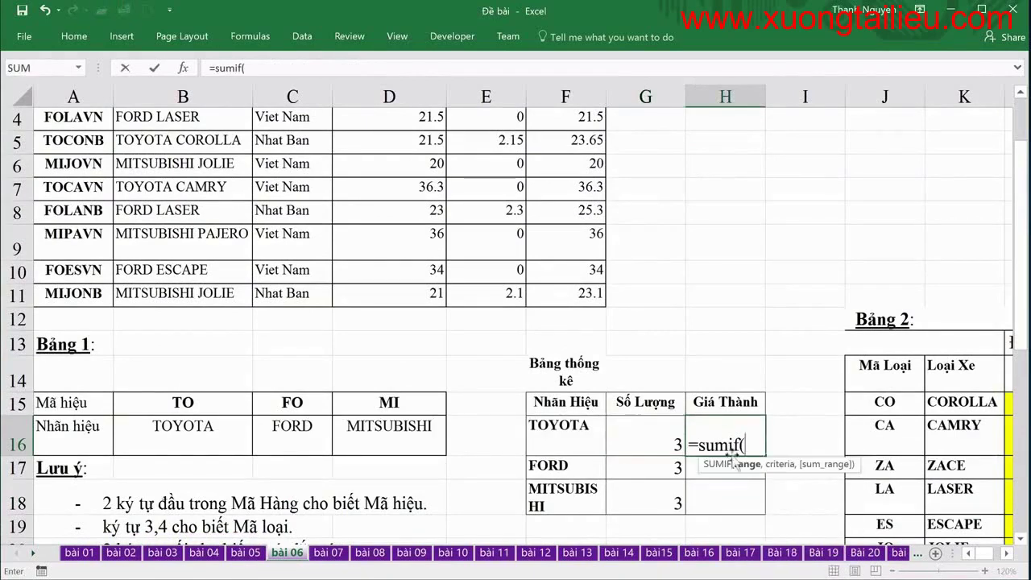
scroll(645, 448, up, 1)
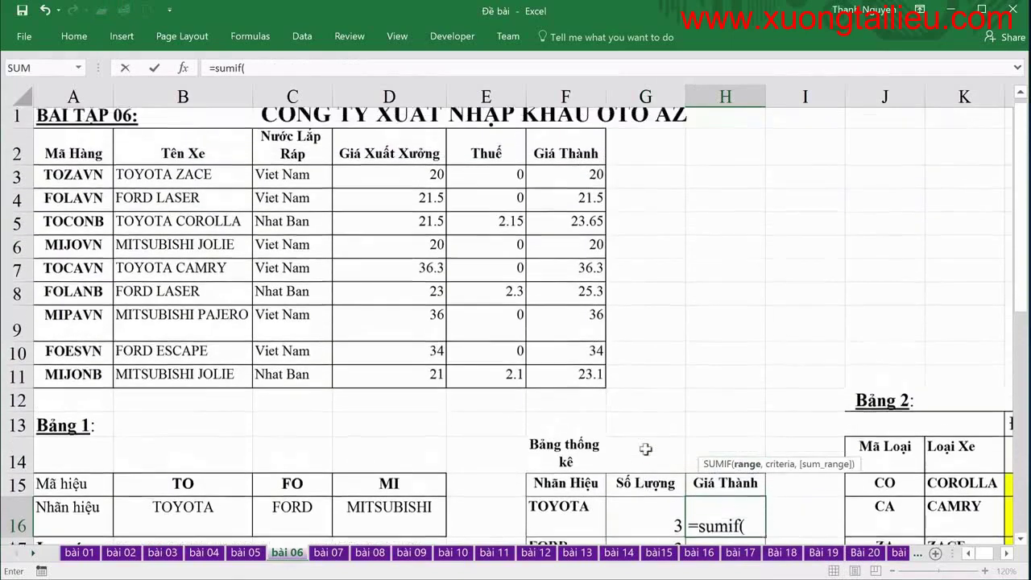
click(187, 185)
drag(187, 185, 173, 385)
key(F4)
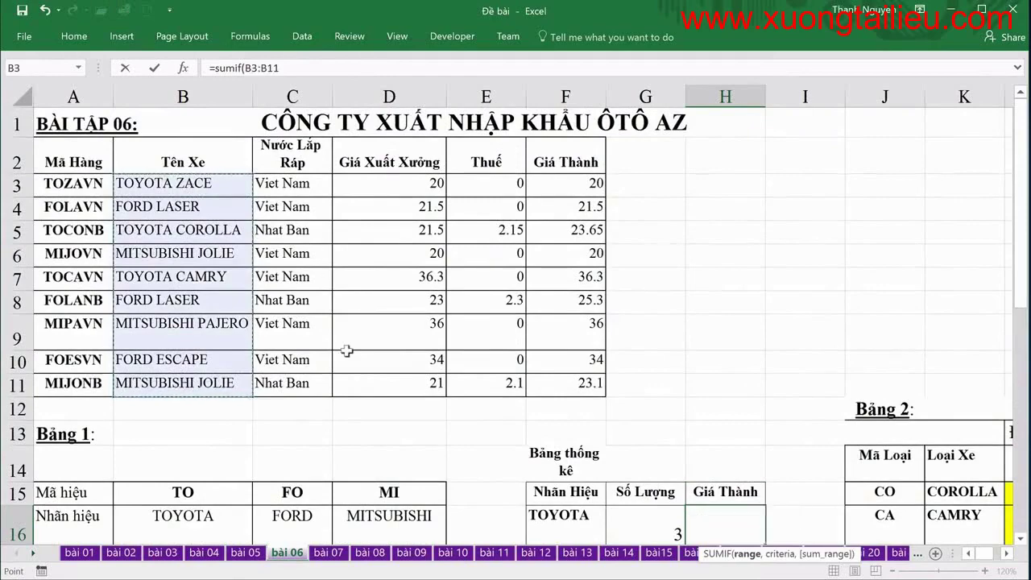
scroll(346, 351, down, 2)
text($B$11,)
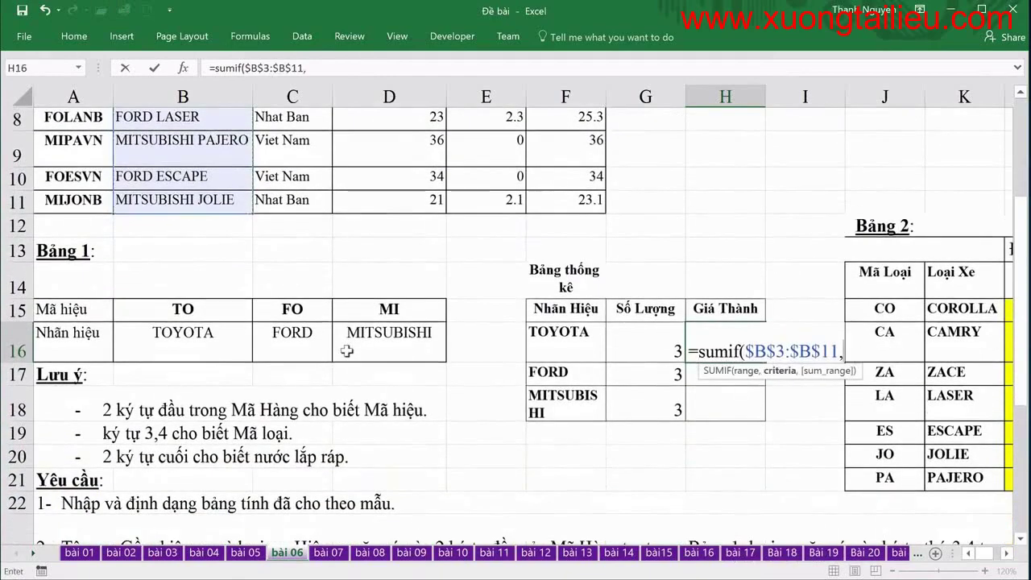
Finish it with criterion F16&"*" and sum range $F$3:$F$11 to total TOYOTA's prices
click(577, 346)
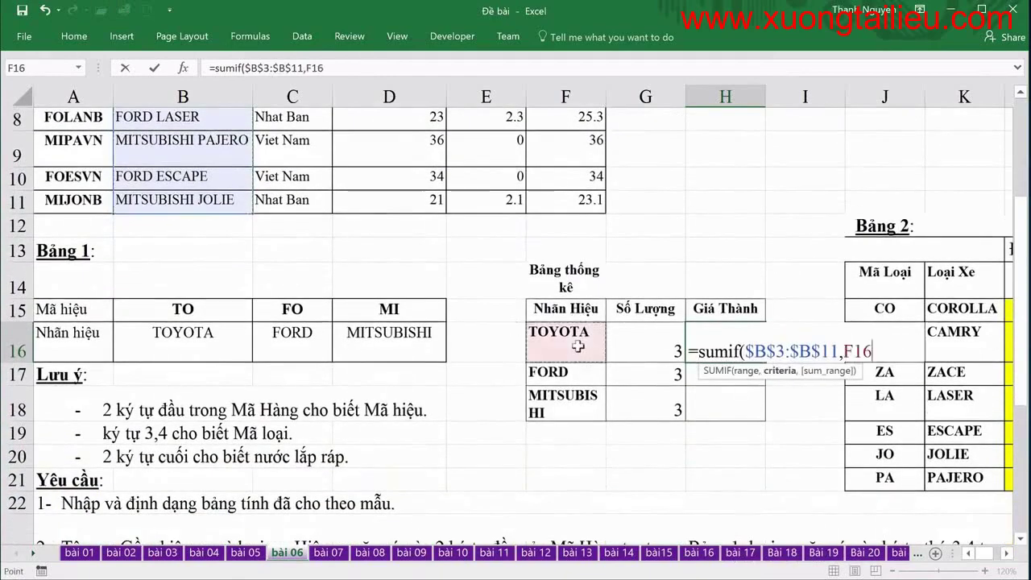
text(&"*")
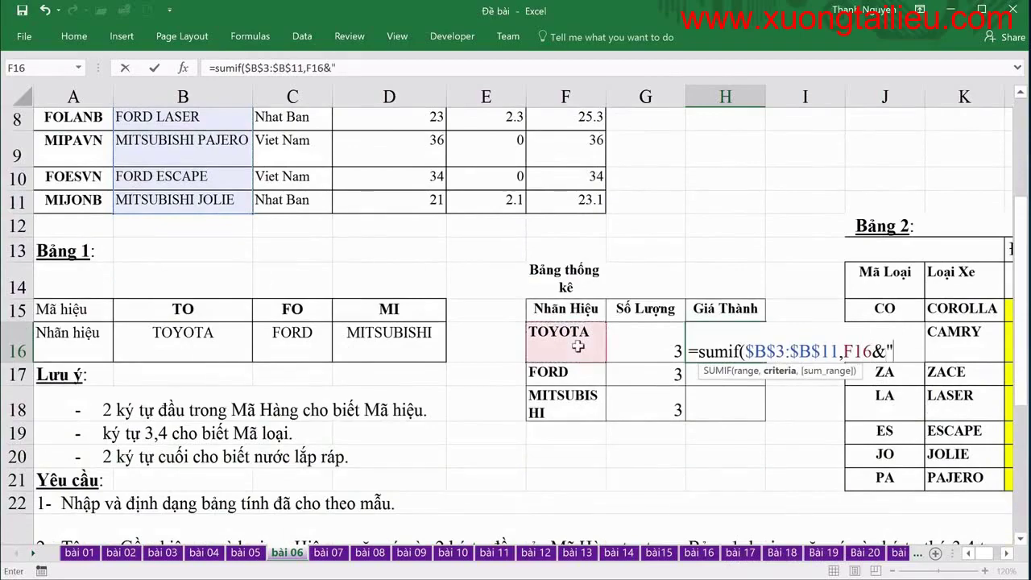
text(,)
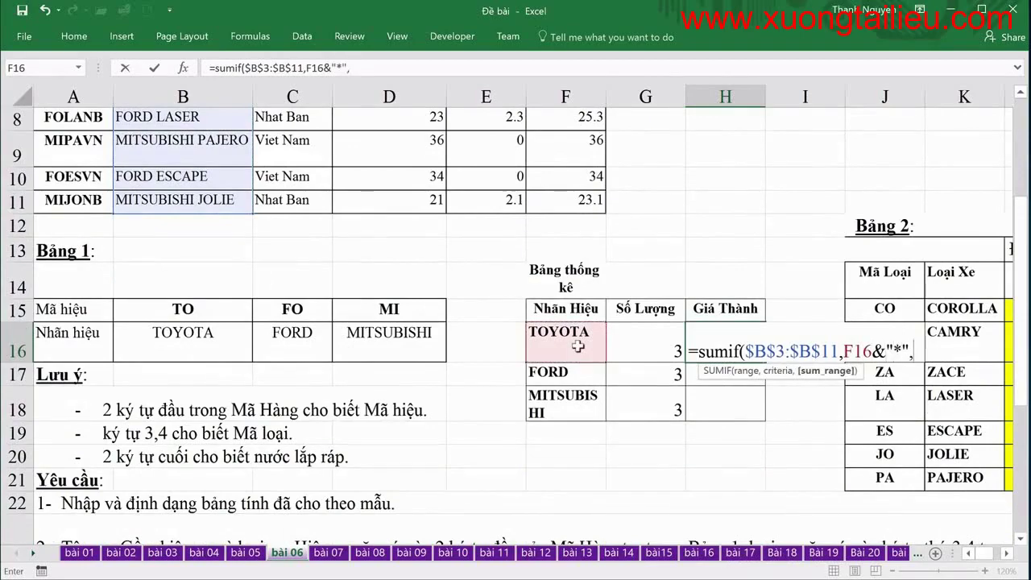
scroll(621, 345, up, 3)
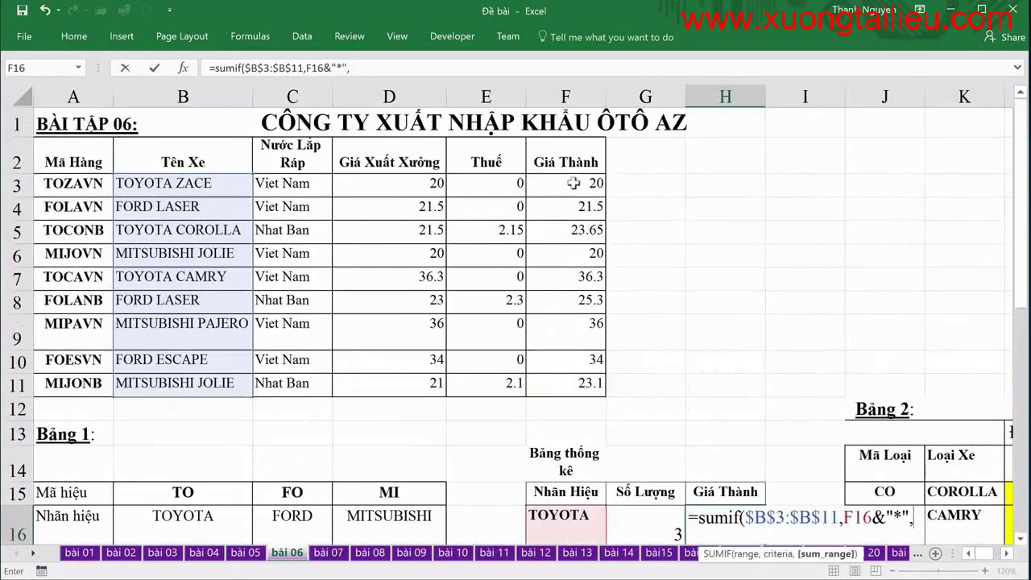
drag(574, 183, 572, 383)
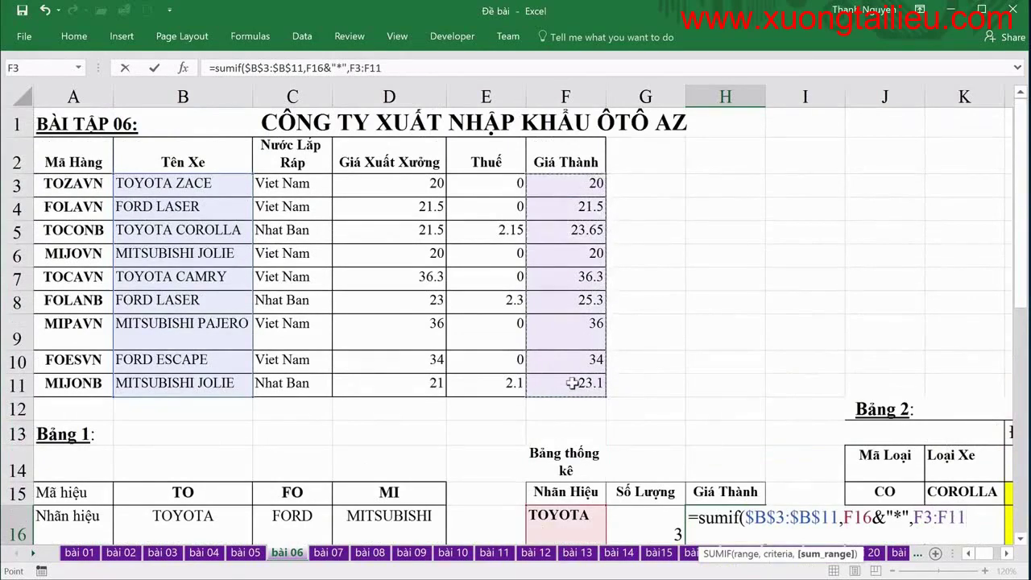
key(F4)
scroll(572, 383, down, 2)
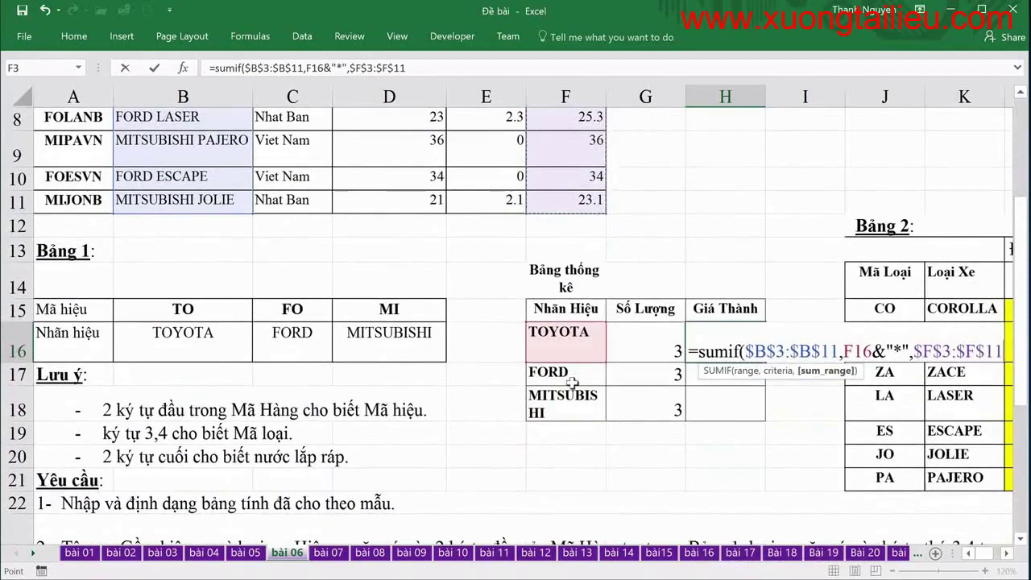
text())
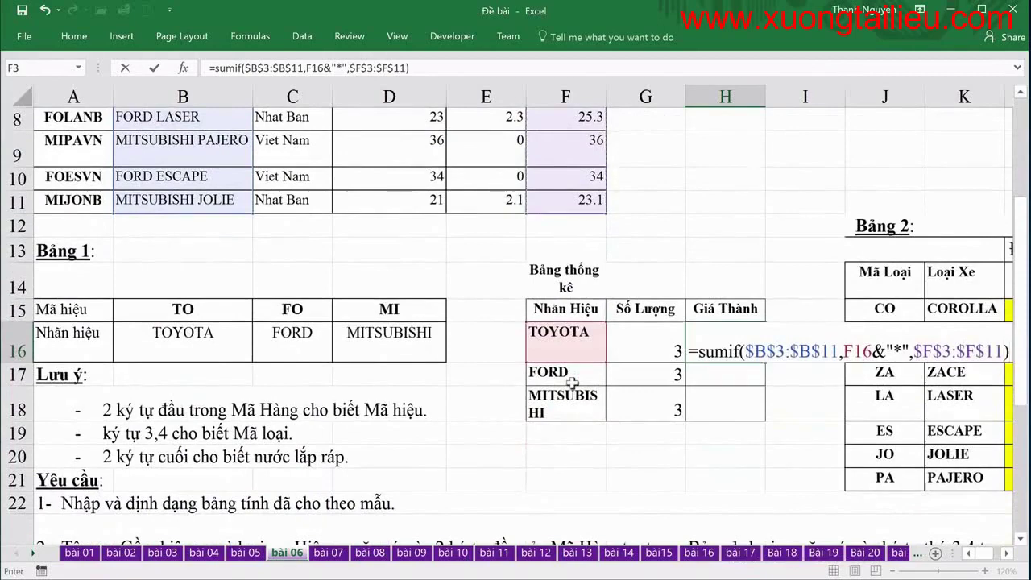
key(Return)
Fill the H16 total down to H18 for FORD and MITSUBISHI, then check H17
click(721, 341)
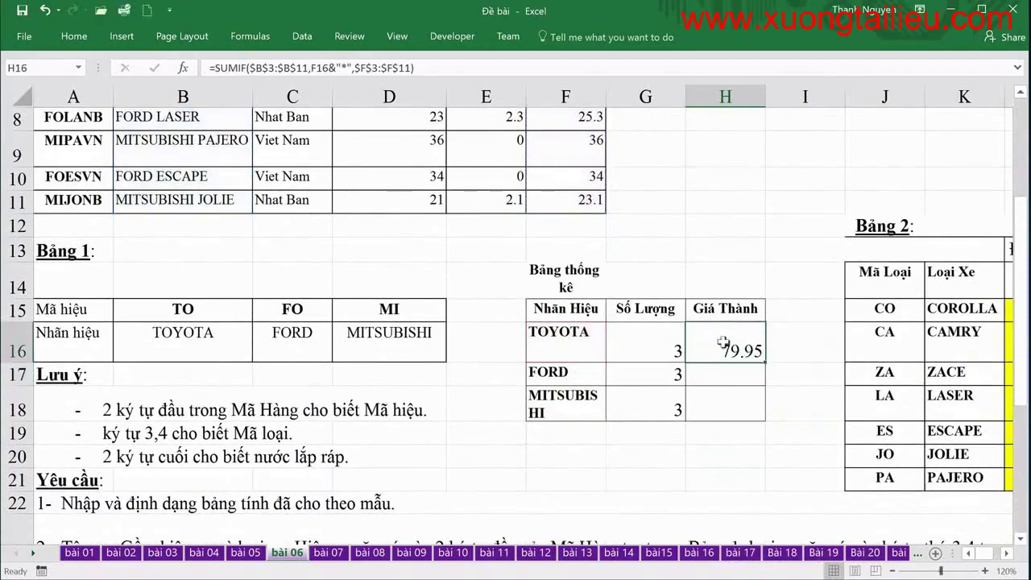
drag(767, 365, 762, 409)
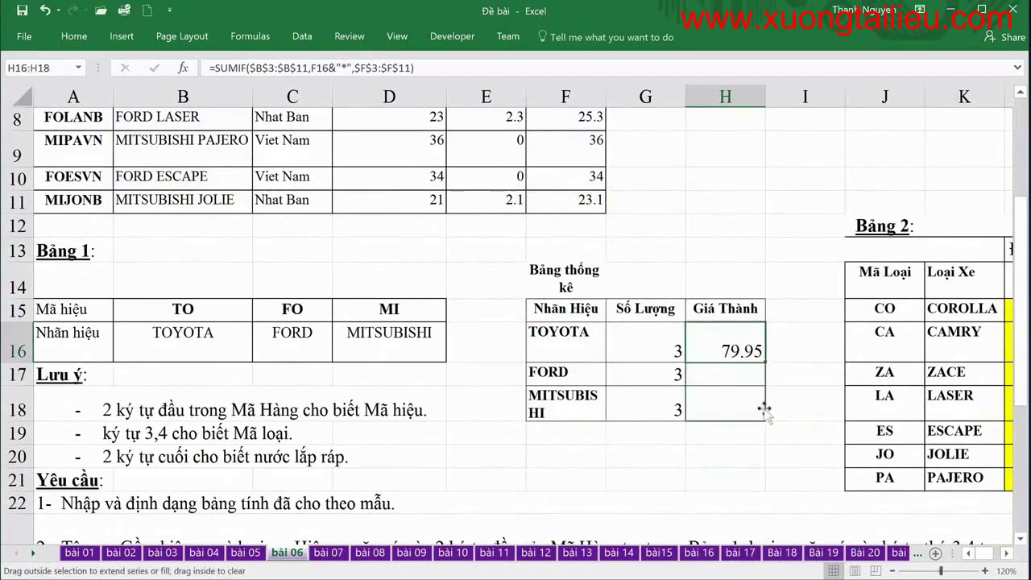
click(813, 394)
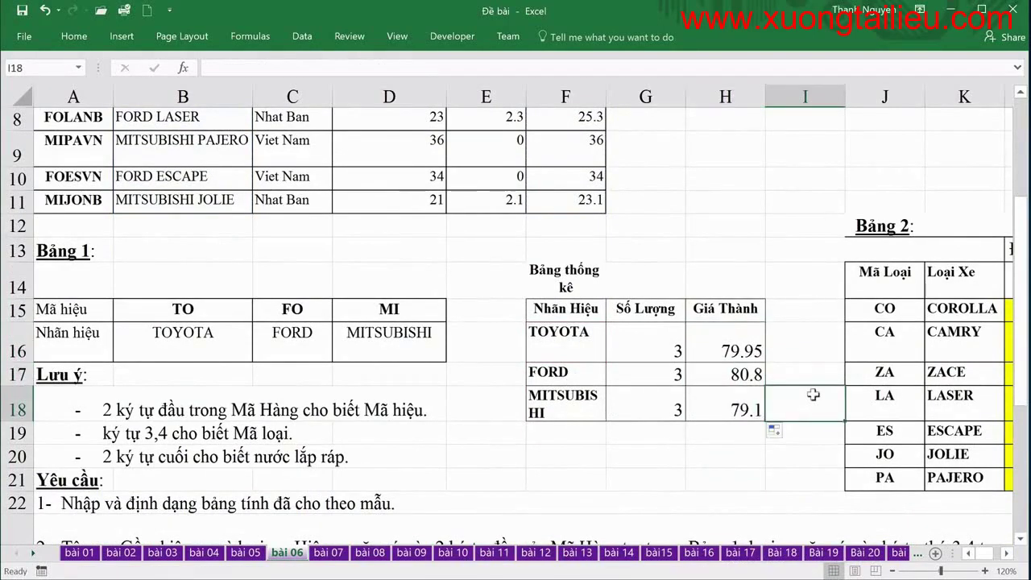
click(734, 371)
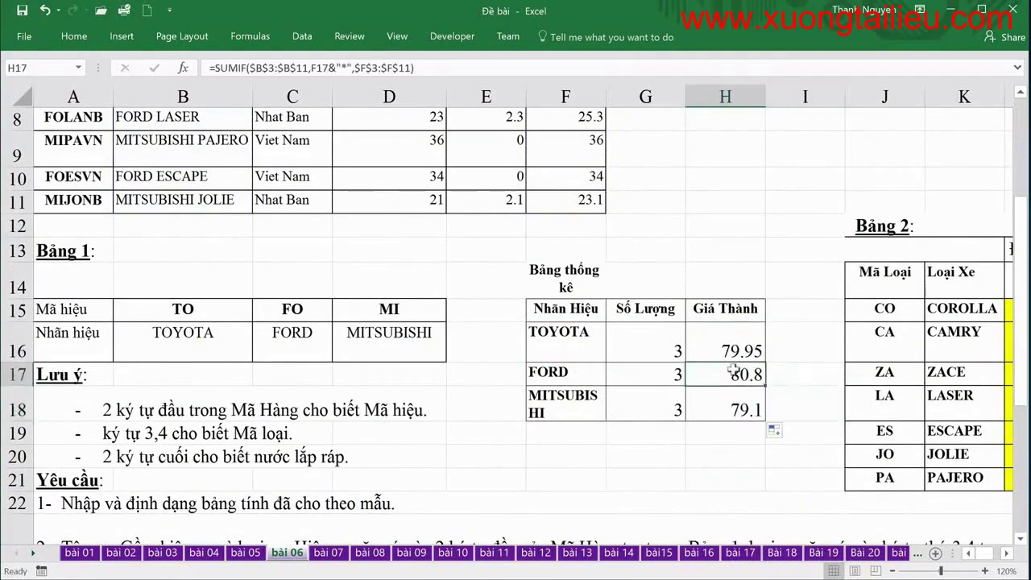
scroll(815, 352, up, 3)
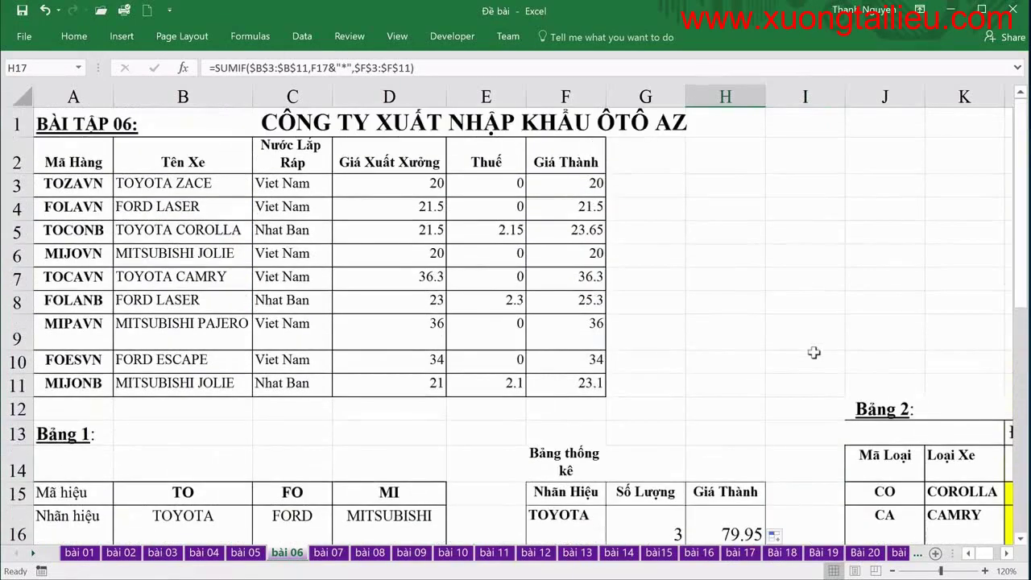
scroll(720, 312, down, 2)
scroll(720, 312, down, 1)
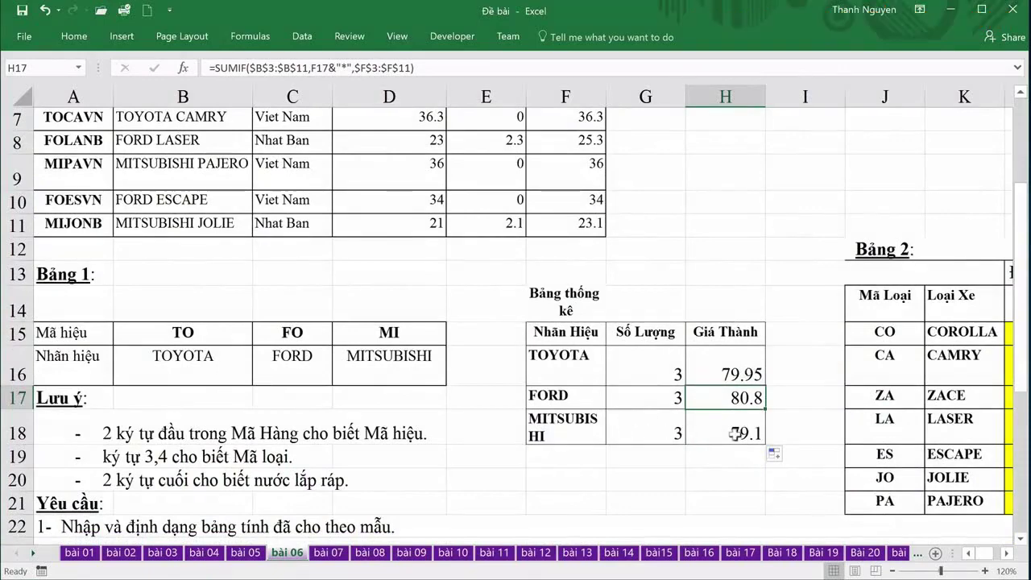
scroll(735, 434, down, 3)
scroll(735, 434, down, 5)
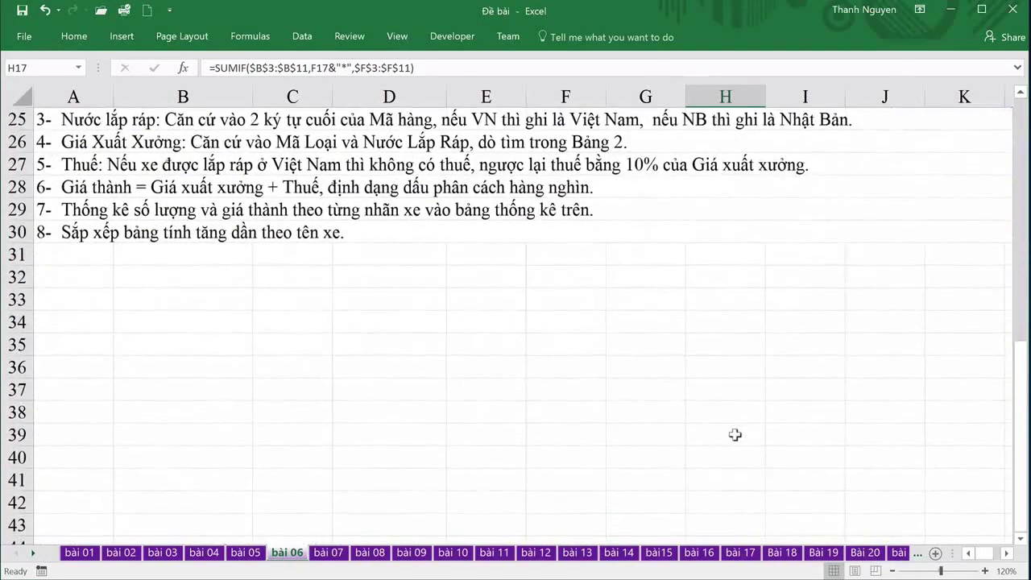
scroll(735, 434, up, 2)
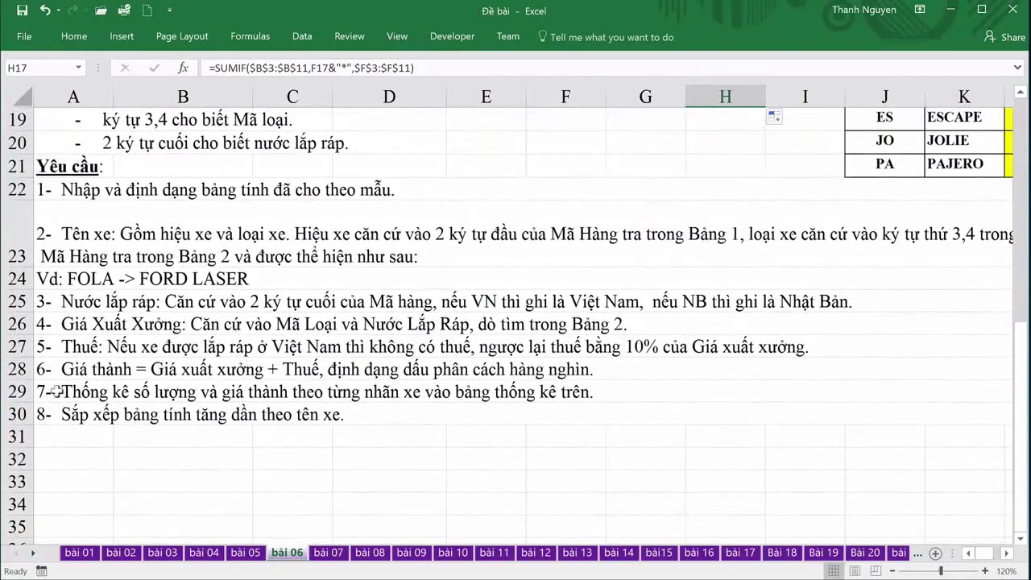
click(56, 393)
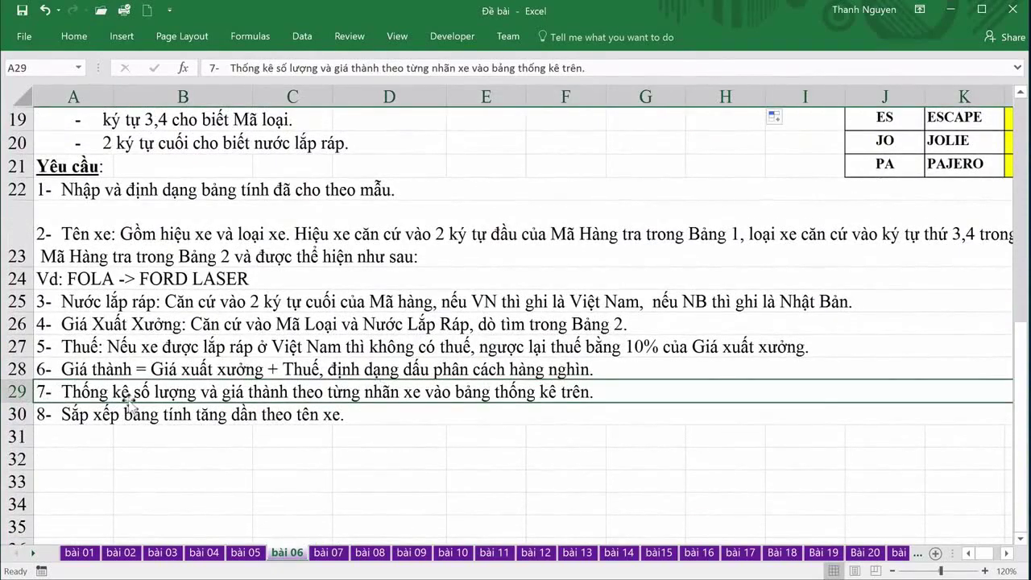
click(51, 416)
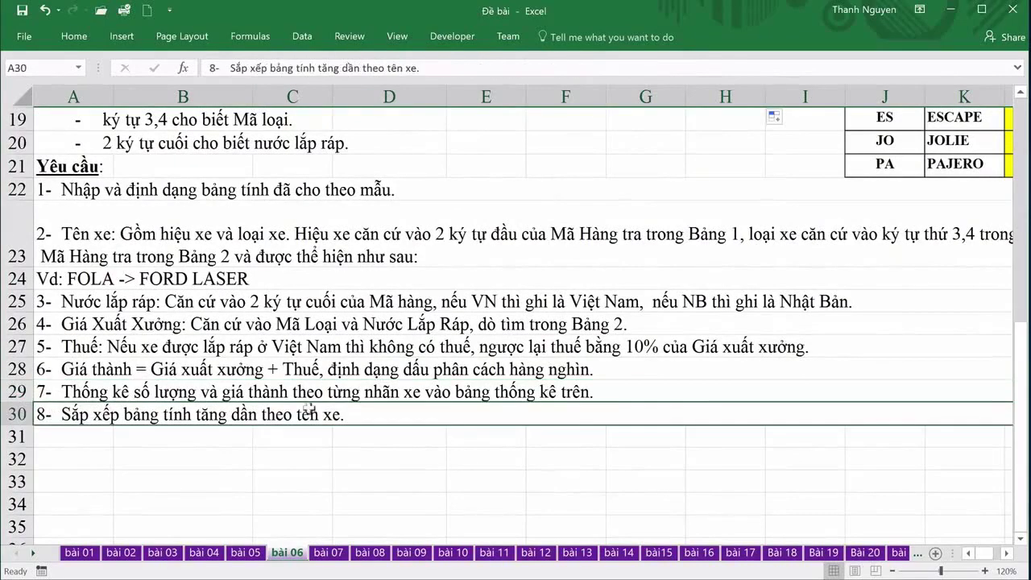
scroll(417, 415, up, 6)
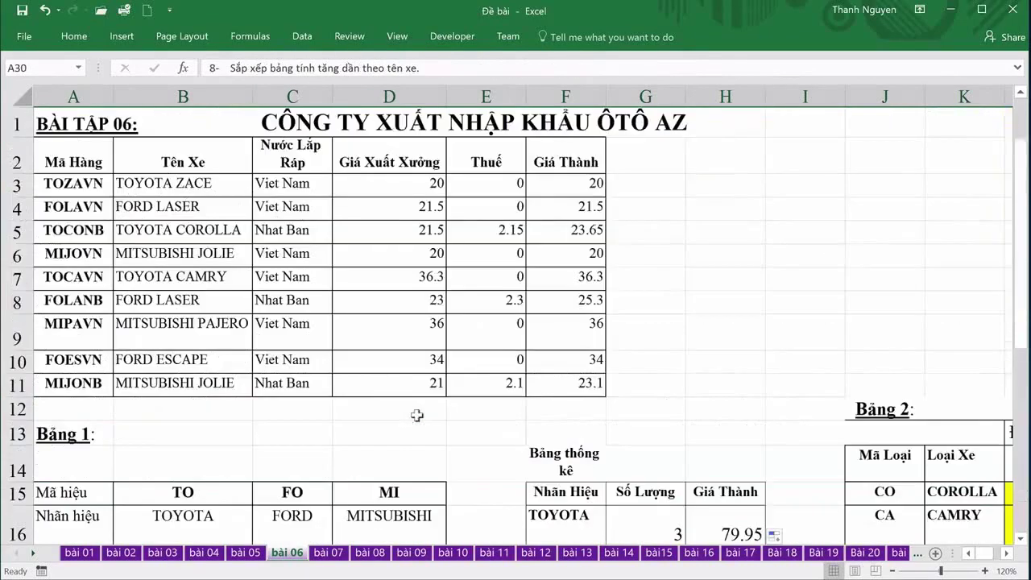
Turn on AutoFilter for the car table A2:F11 and open the Tên Xe filter list
drag(69, 158, 574, 384)
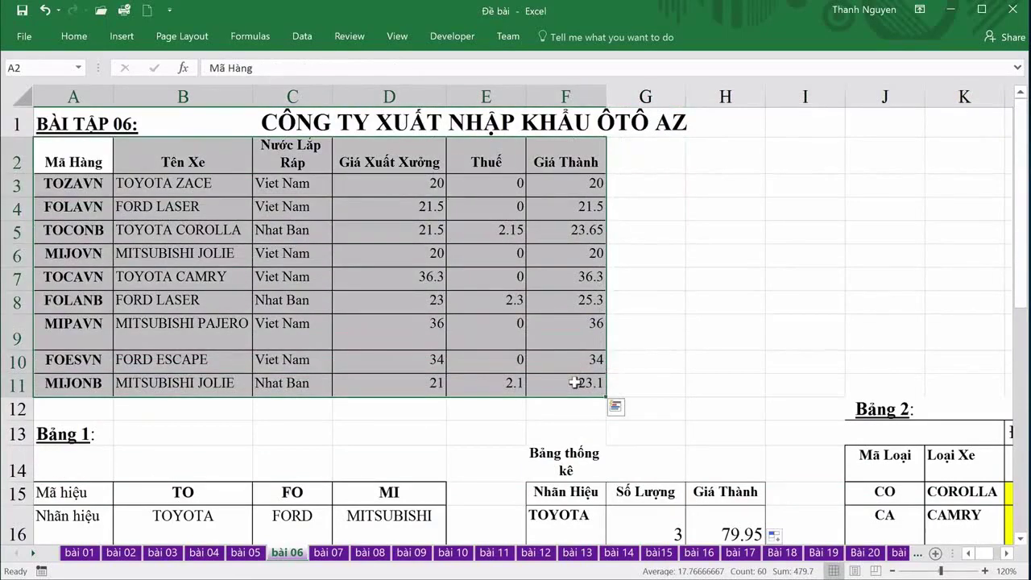
key(ctrl+shift+l)
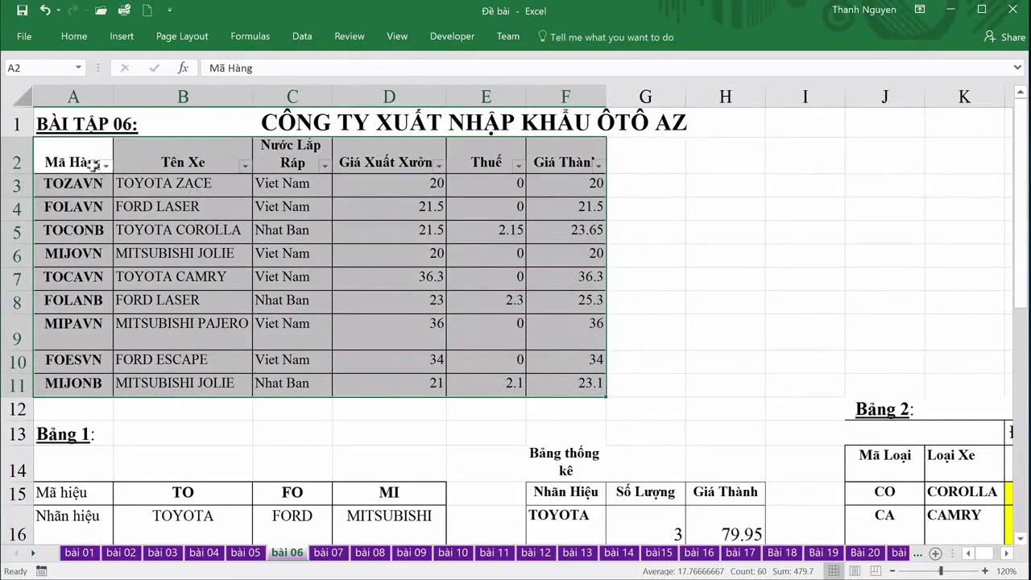
drag(76, 159, 561, 162)
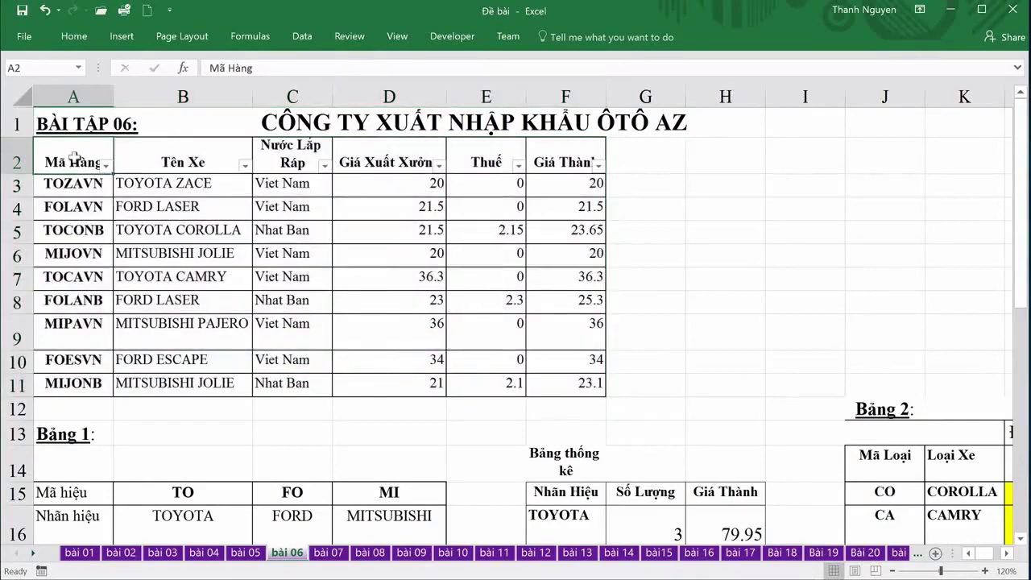
click(241, 228)
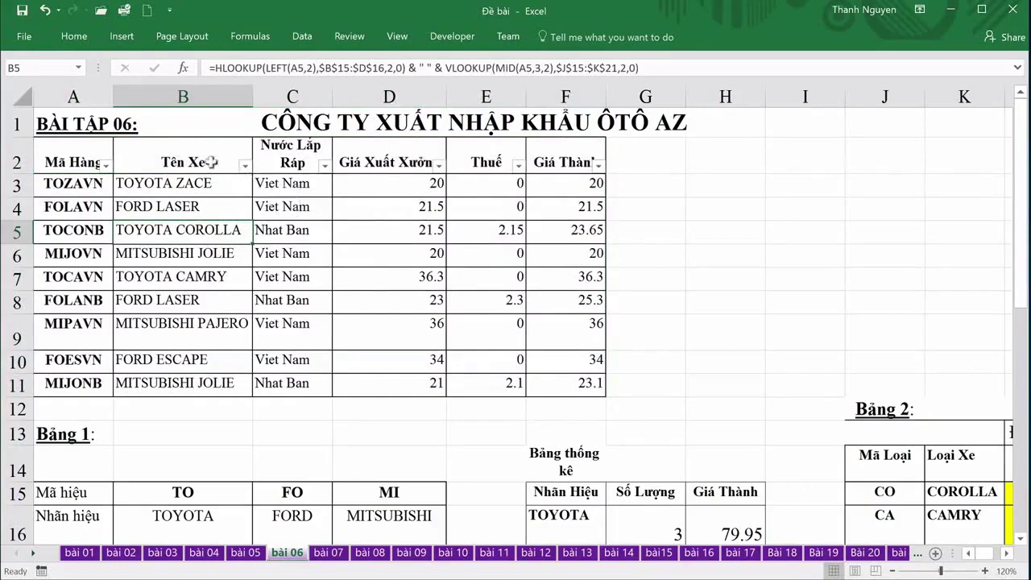
click(244, 166)
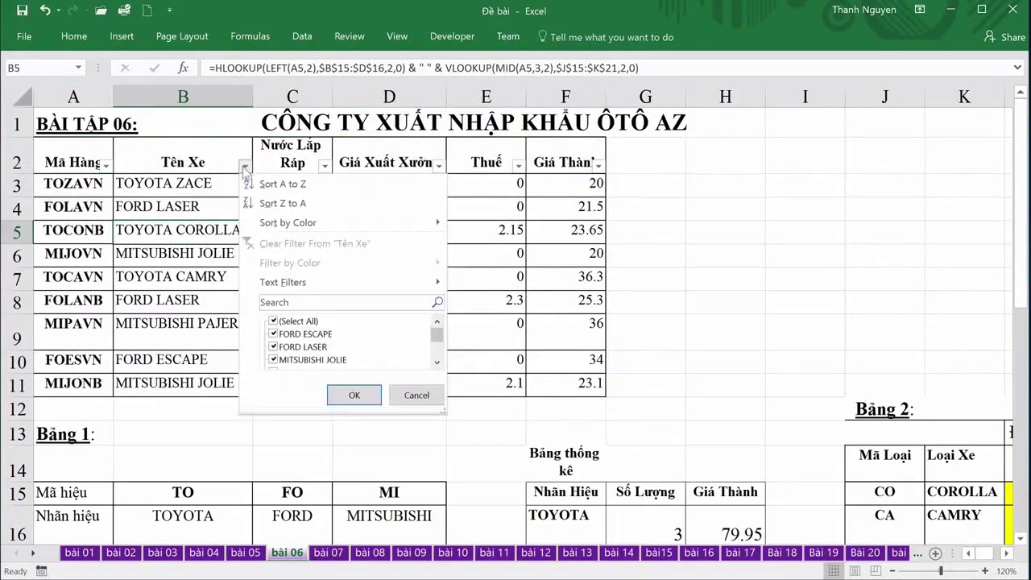